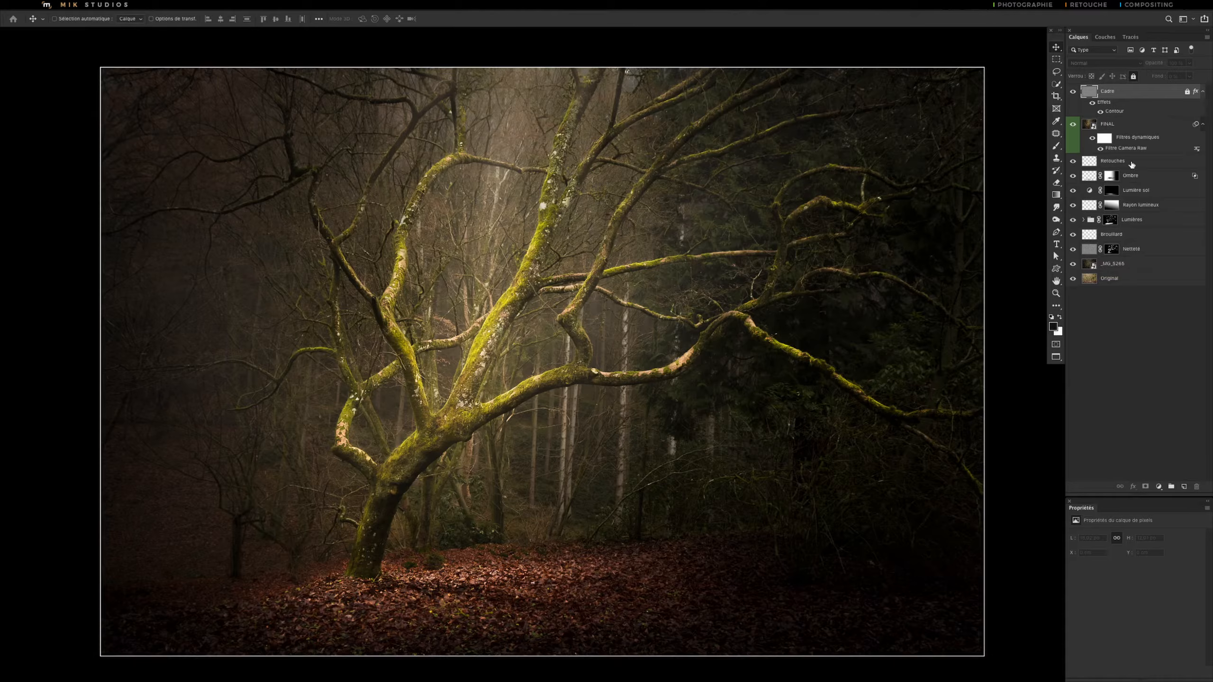
# Hide every layer above Original so only the unedited photo is displayed, and select the Original layer.
pyautogui.click(1073, 91)
pyautogui.moveTo(1073, 103); pyautogui.dragTo(1073, 266)
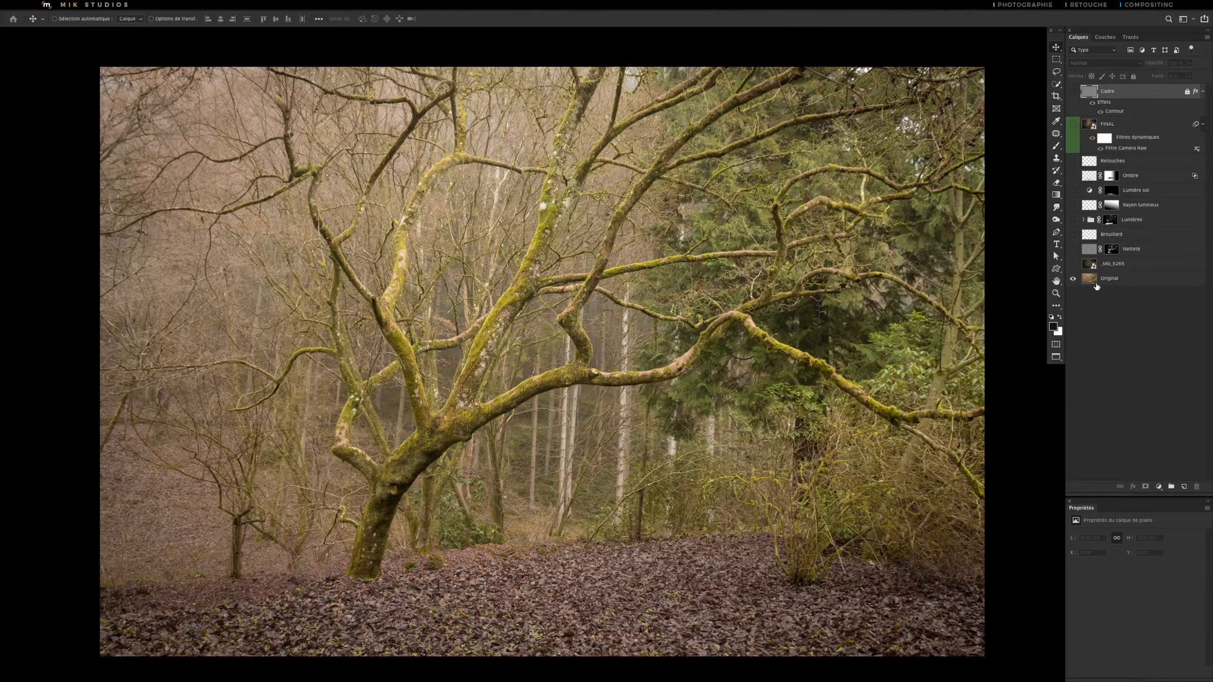
pyautogui.click(1091, 281)
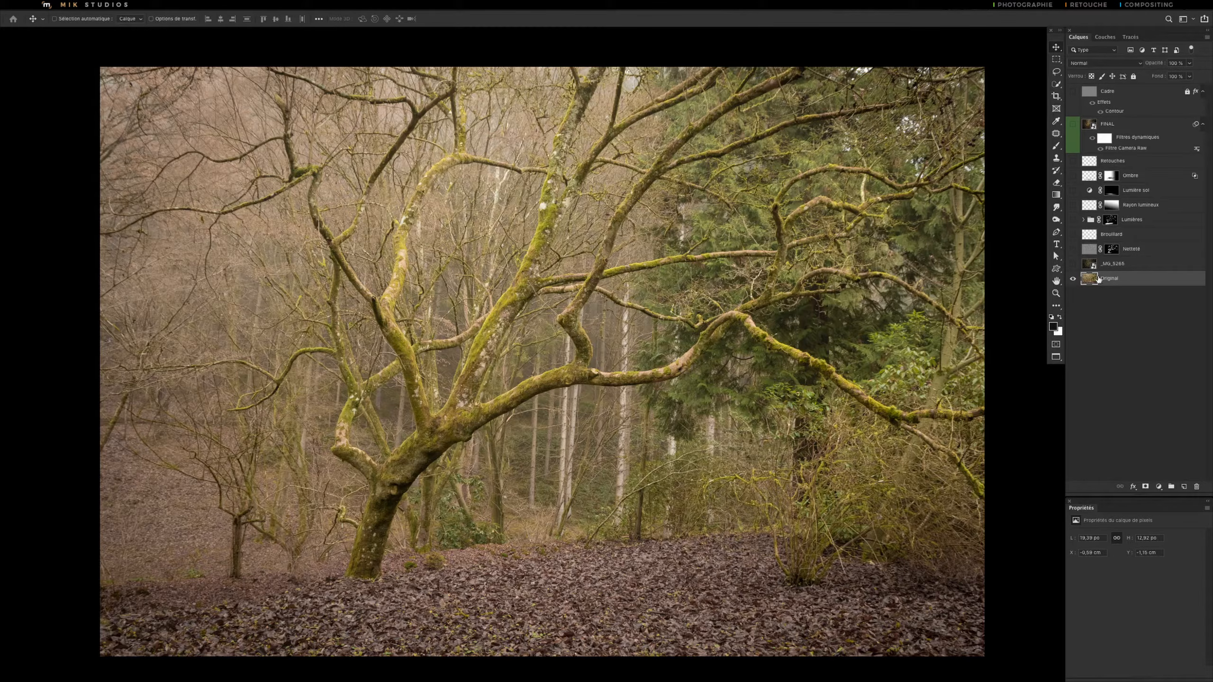
# Show the _MG_5265 smart object layer and open its raw development settings in Camera Raw.
pyautogui.click(1073, 264)
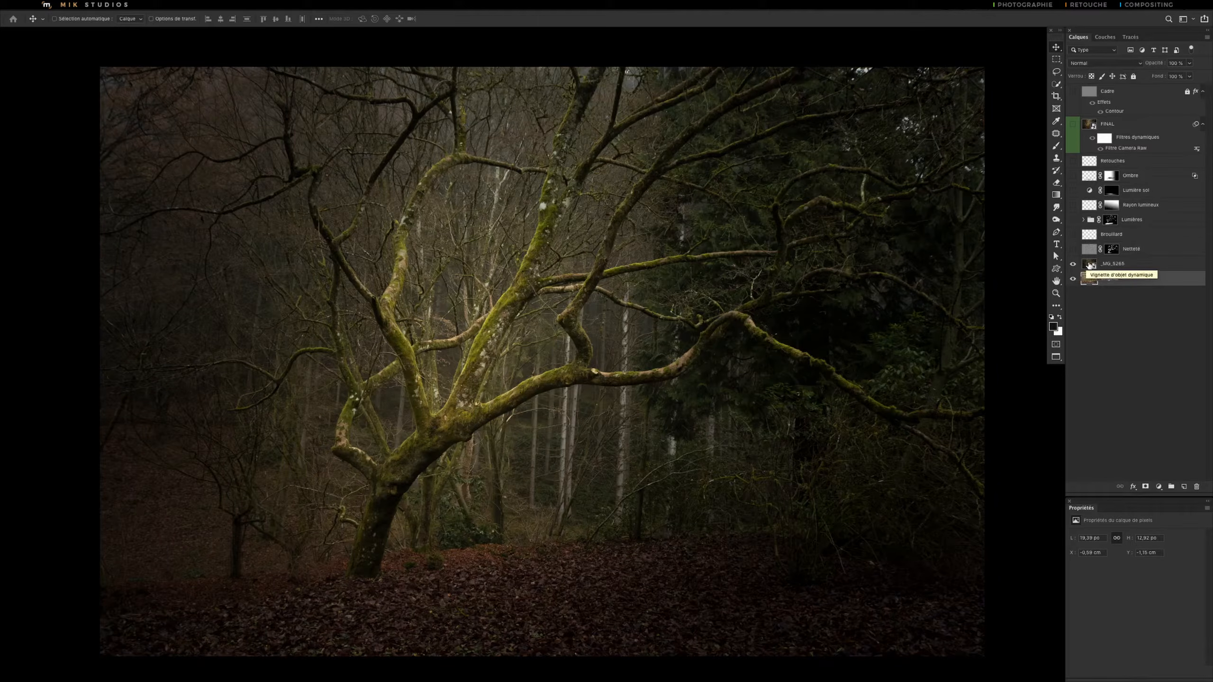
pyautogui.click(1090, 265)
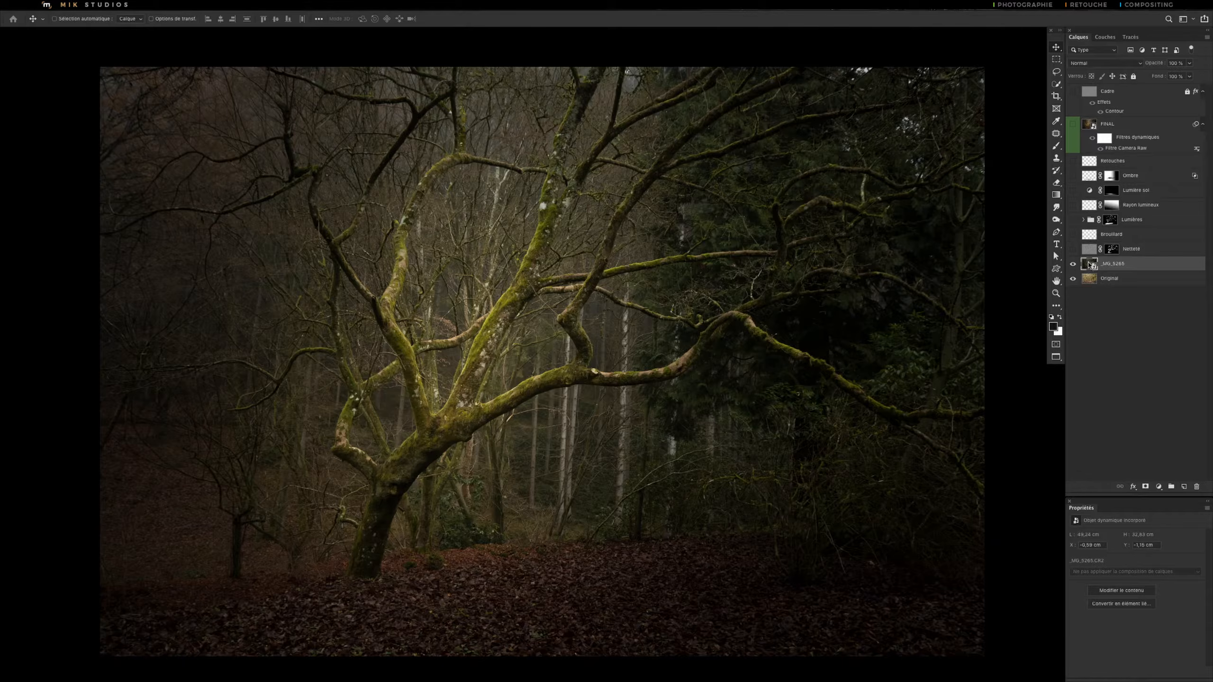
pyautogui.doubleClick(1090, 266)
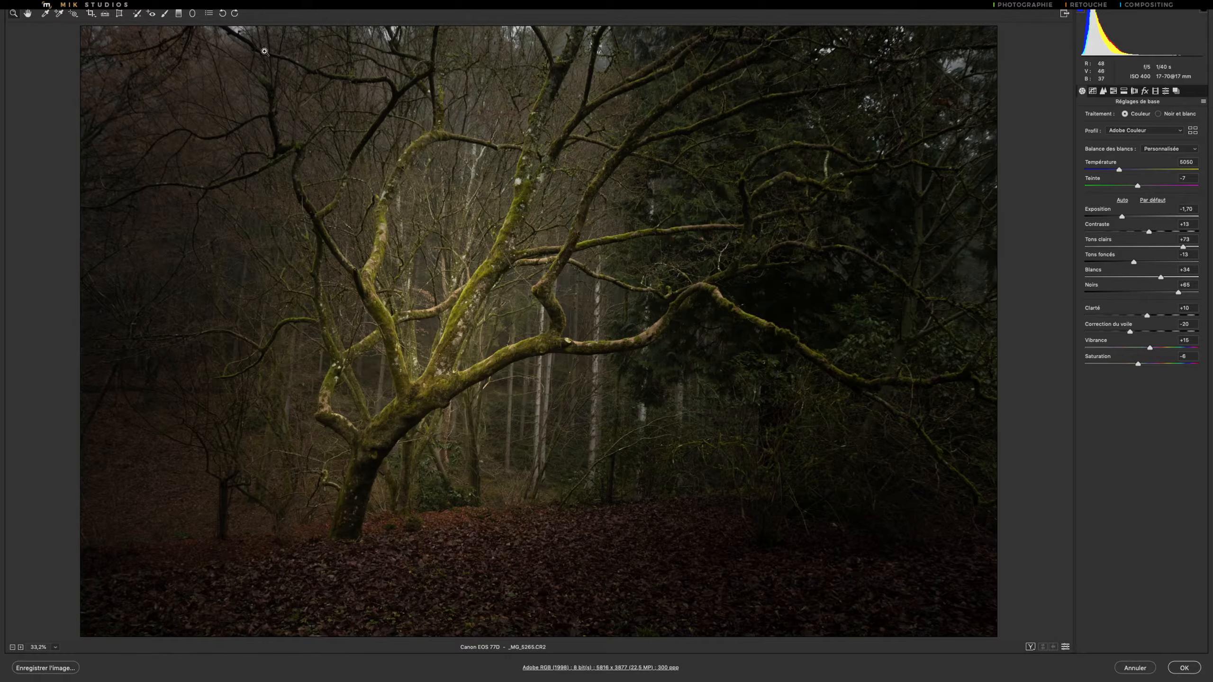
# Inspect the settings of the existing radial filter centred on the tree trunk, and close Camera Raw.
pyautogui.click(193, 14)
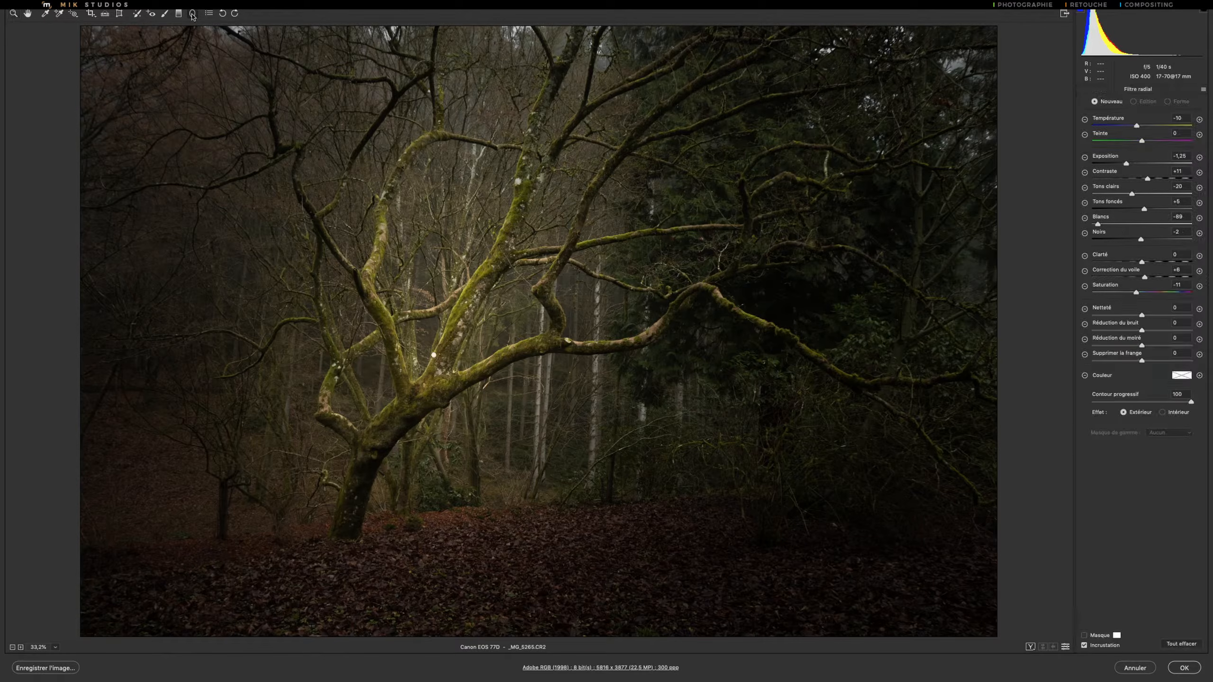
pyautogui.click(434, 355)
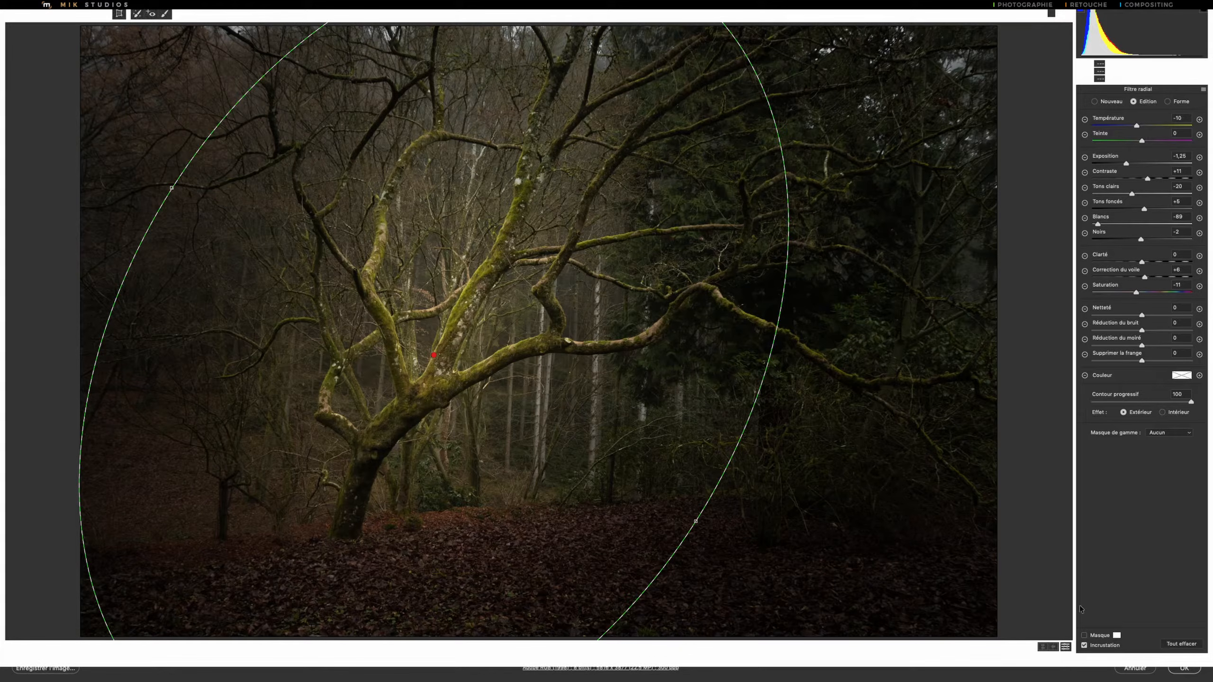
pyautogui.click(1185, 668)
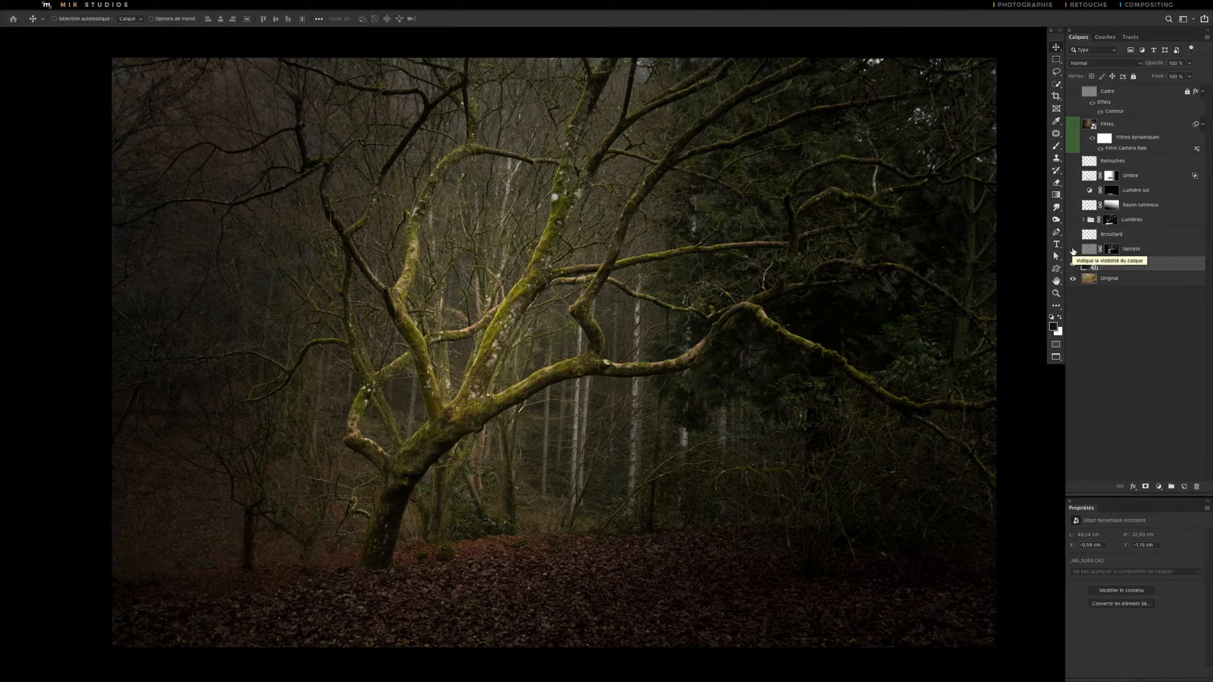
# Examine the developed tree trunk and branches up close, and return to a view of the whole image.
pyautogui.press('z')
pyautogui.click(495, 337)
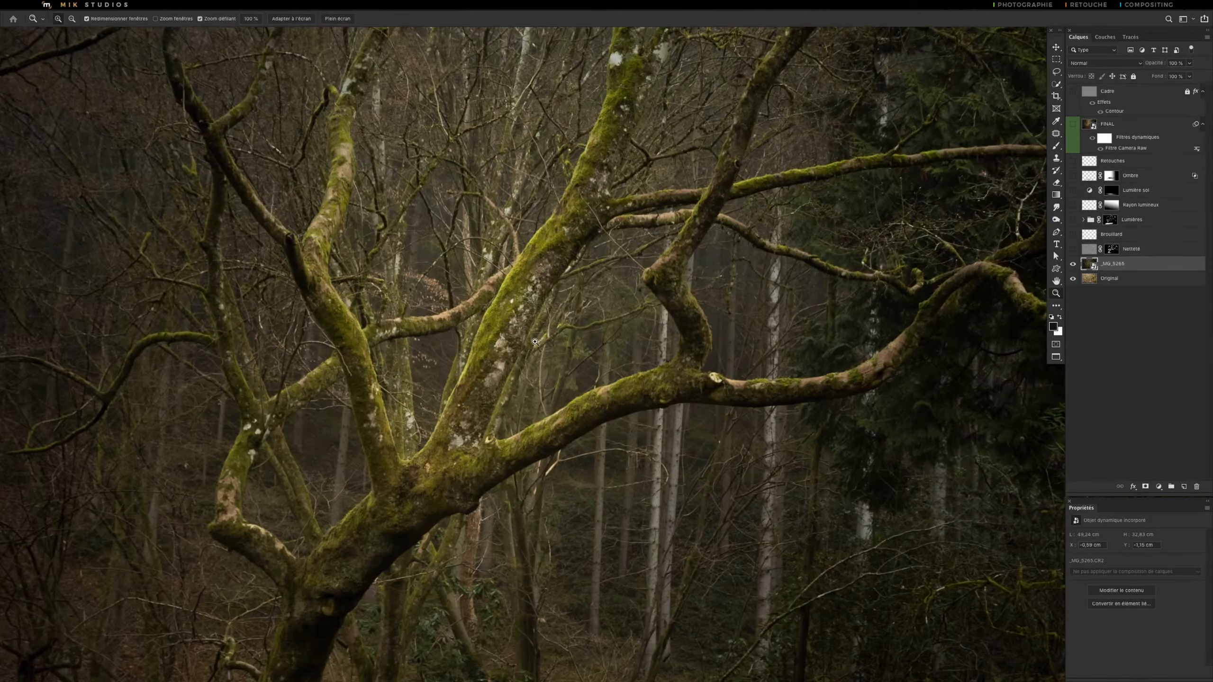
pyautogui.click(540, 342)
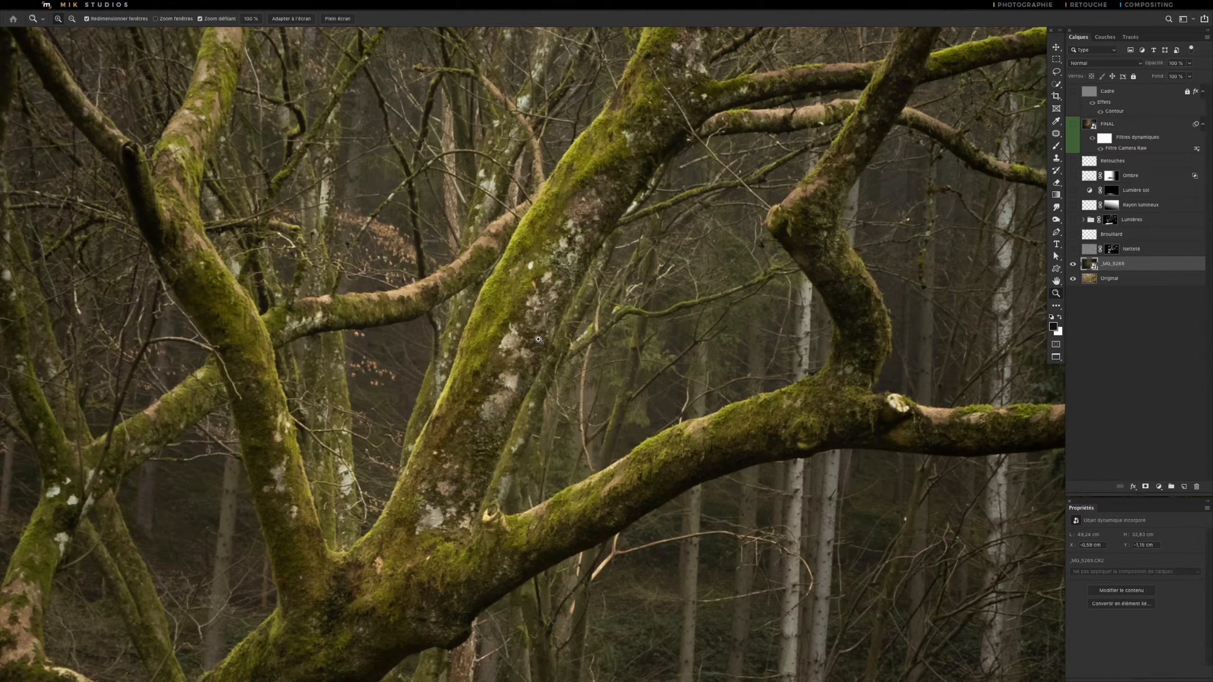
pyautogui.moveTo(540, 340); pyautogui.dragTo(494, 342)
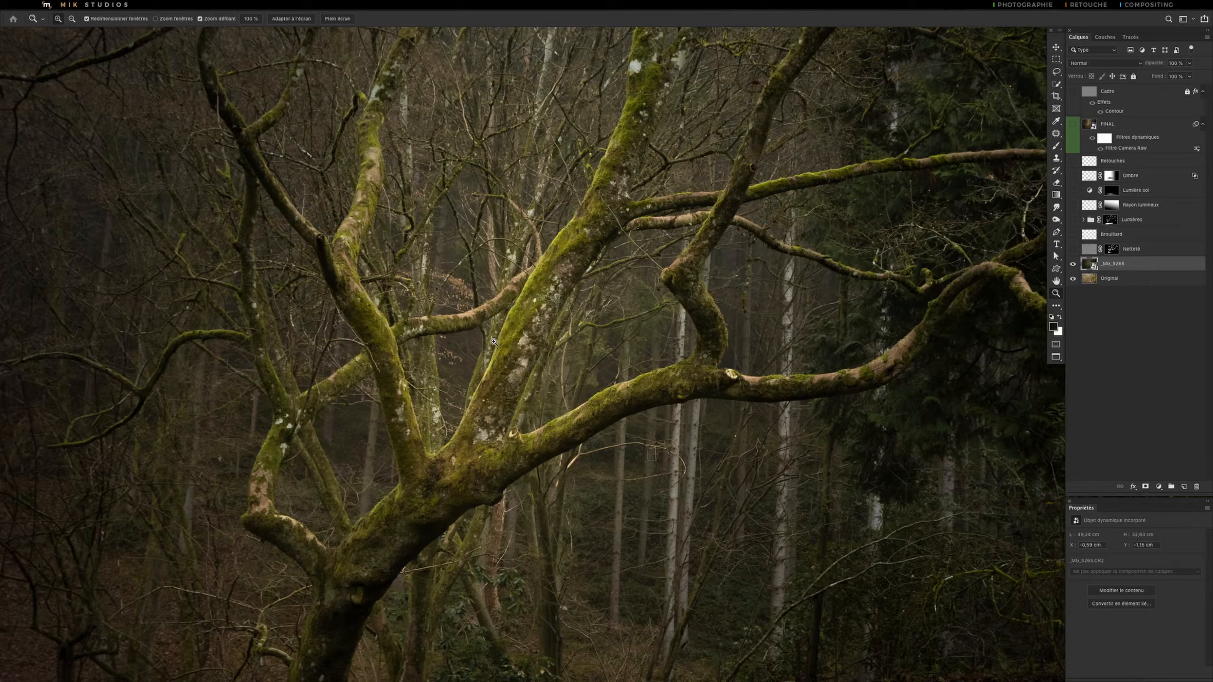
pyautogui.hotkey('ctrl', '0')
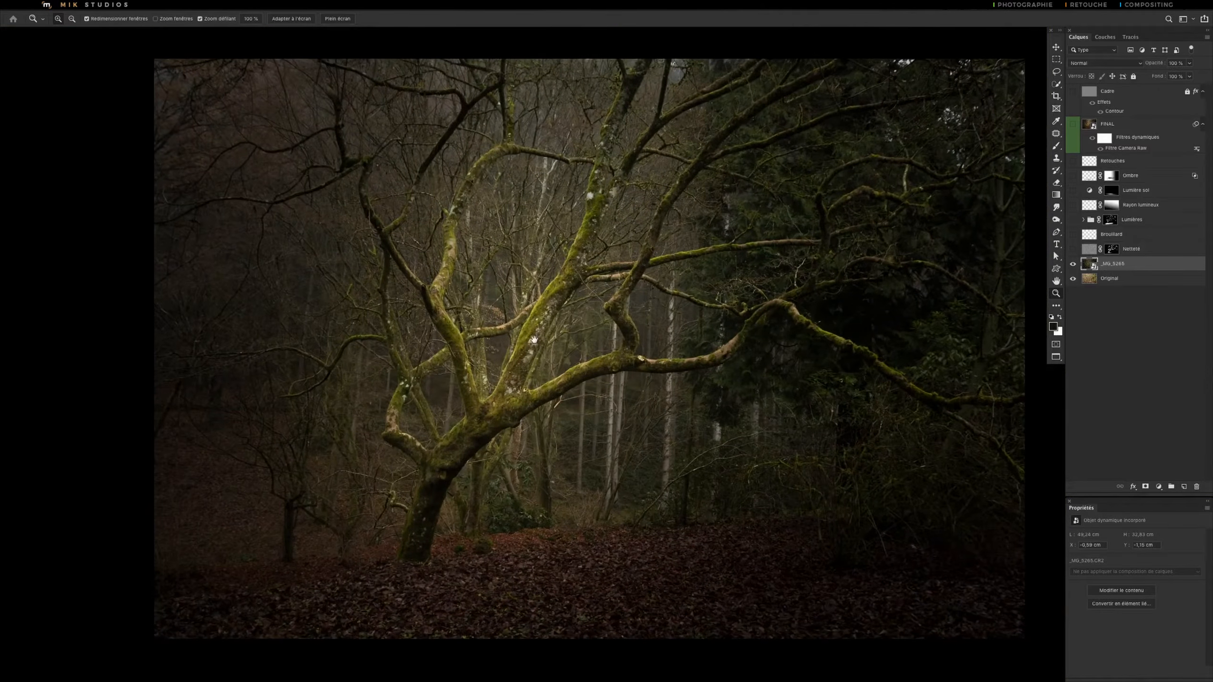
pyautogui.moveTo(610, 333); pyautogui.dragTo(561, 337)
pyautogui.press('v')
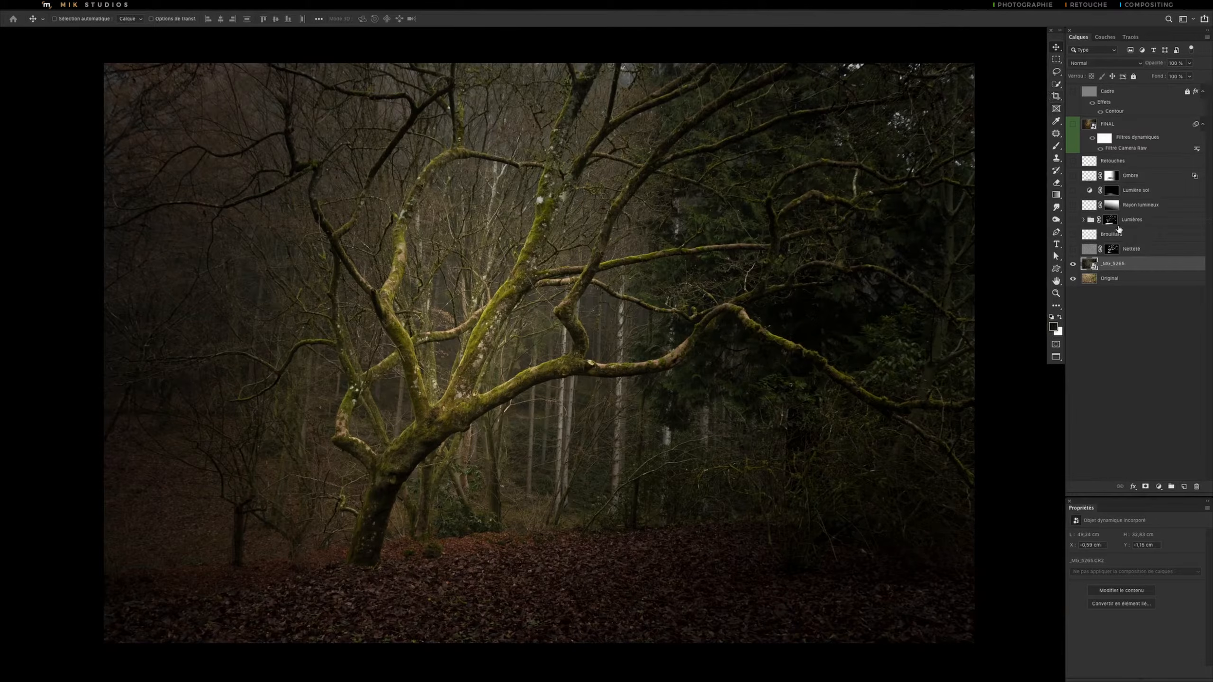
# Try the High Pass filter on a merged copy of the visible layers, and delete that copy.
pyautogui.hotkey('ctrl', 'alt', 'shift', 'e')
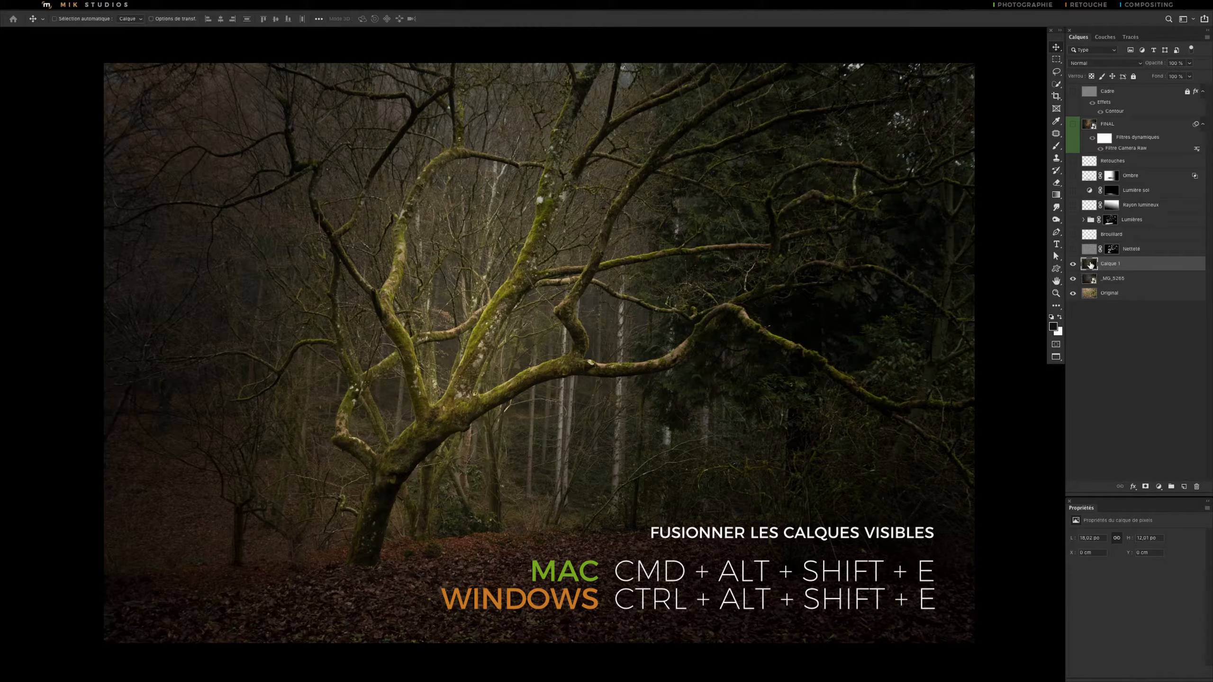
pyautogui.click(266, 5)
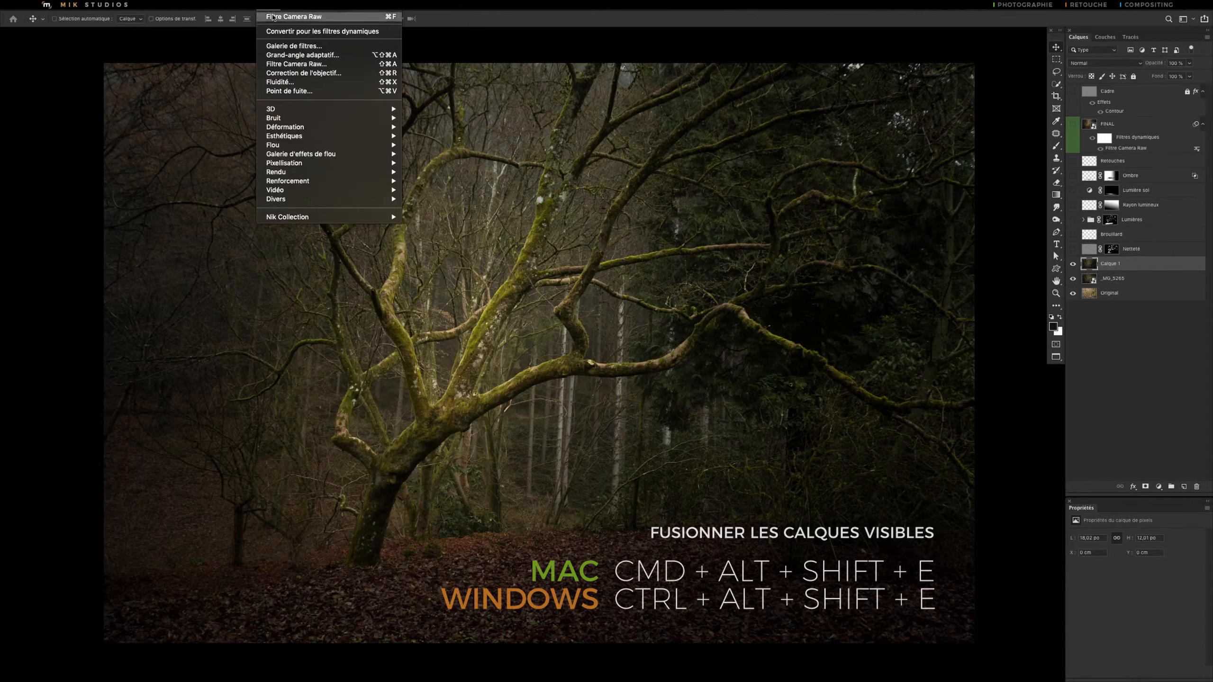
pyautogui.moveTo(315, 198)
pyautogui.click(442, 227)
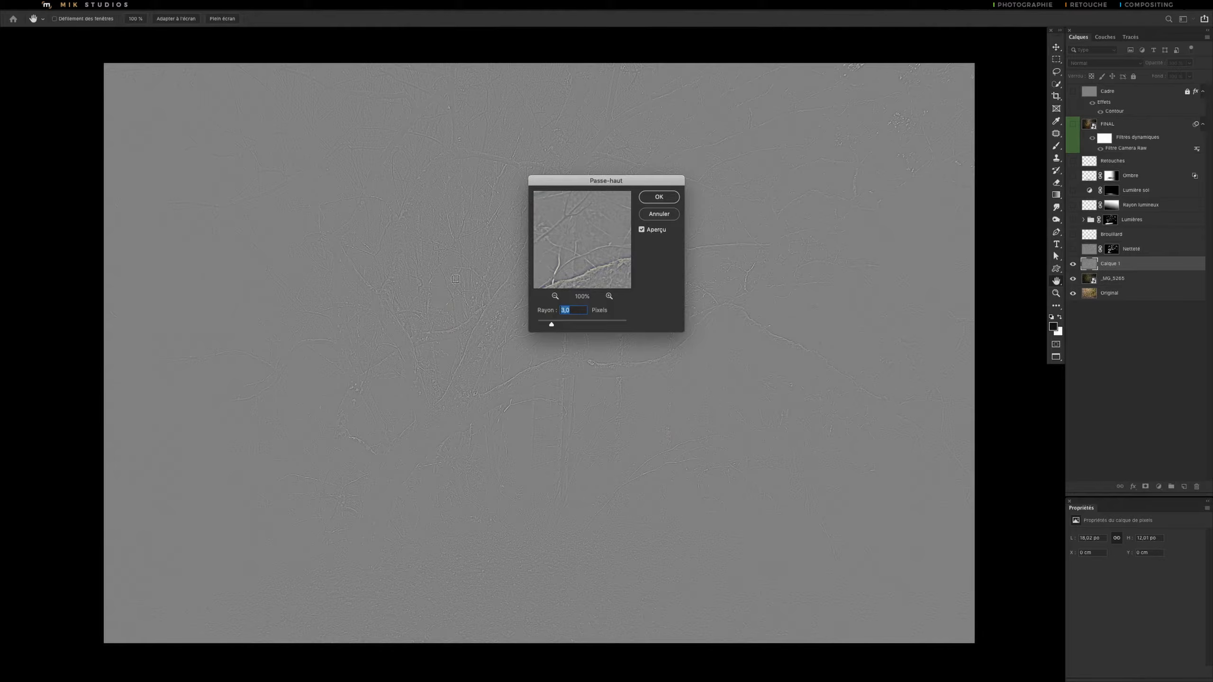
pyautogui.click(659, 214)
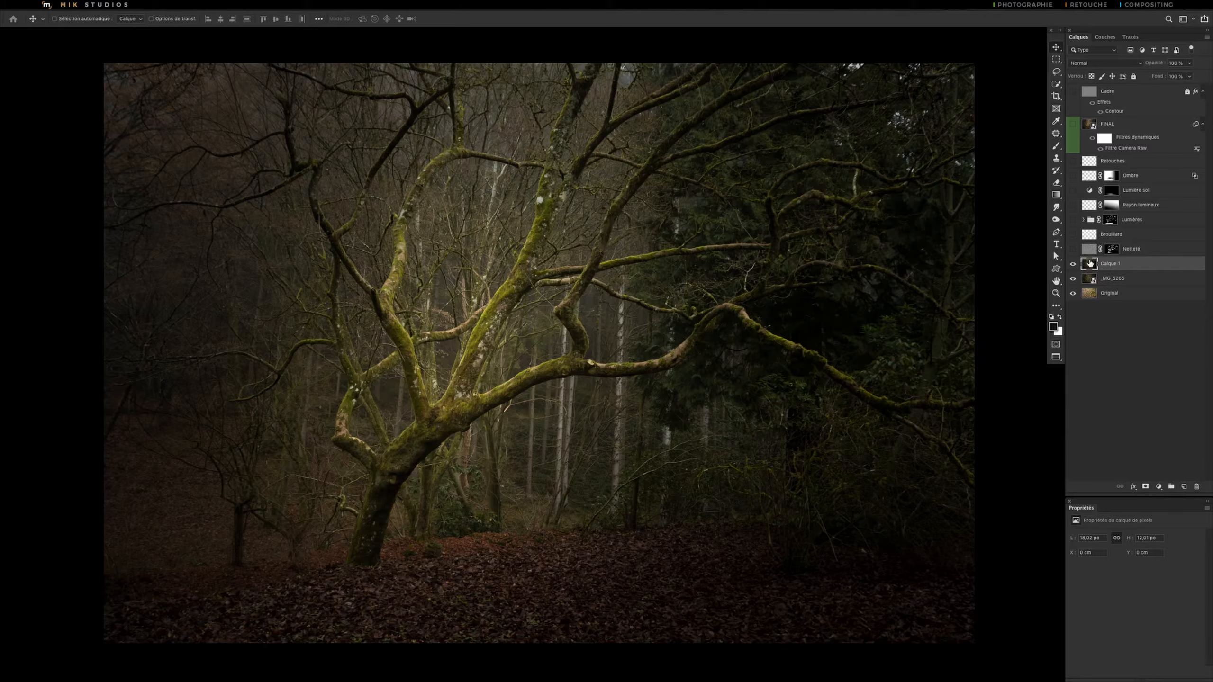
pyautogui.moveTo(1184, 262); pyautogui.dragTo(1196, 487)
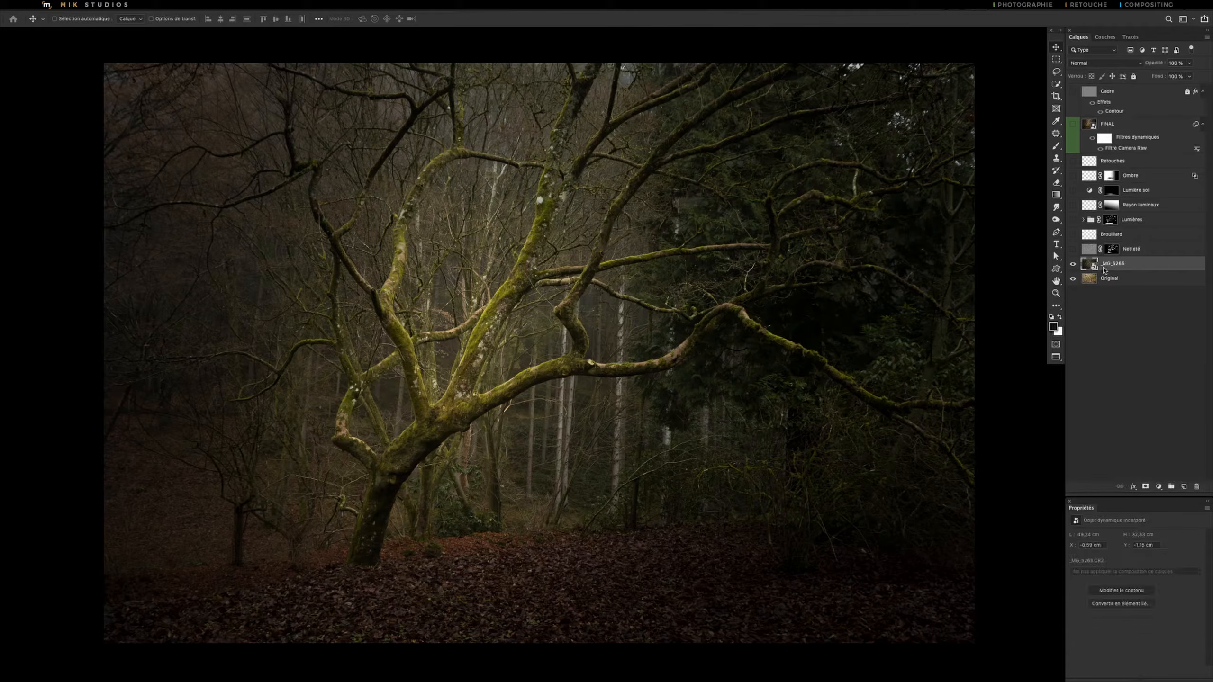
# Show the Netteté layer, disable its layer mask and select the layer's pixel content.
pyautogui.click(1073, 249)
pyautogui.keyDown('shift'); pyautogui.click(1111, 249); pyautogui.keyUp('shift')
pyautogui.click(1089, 249)
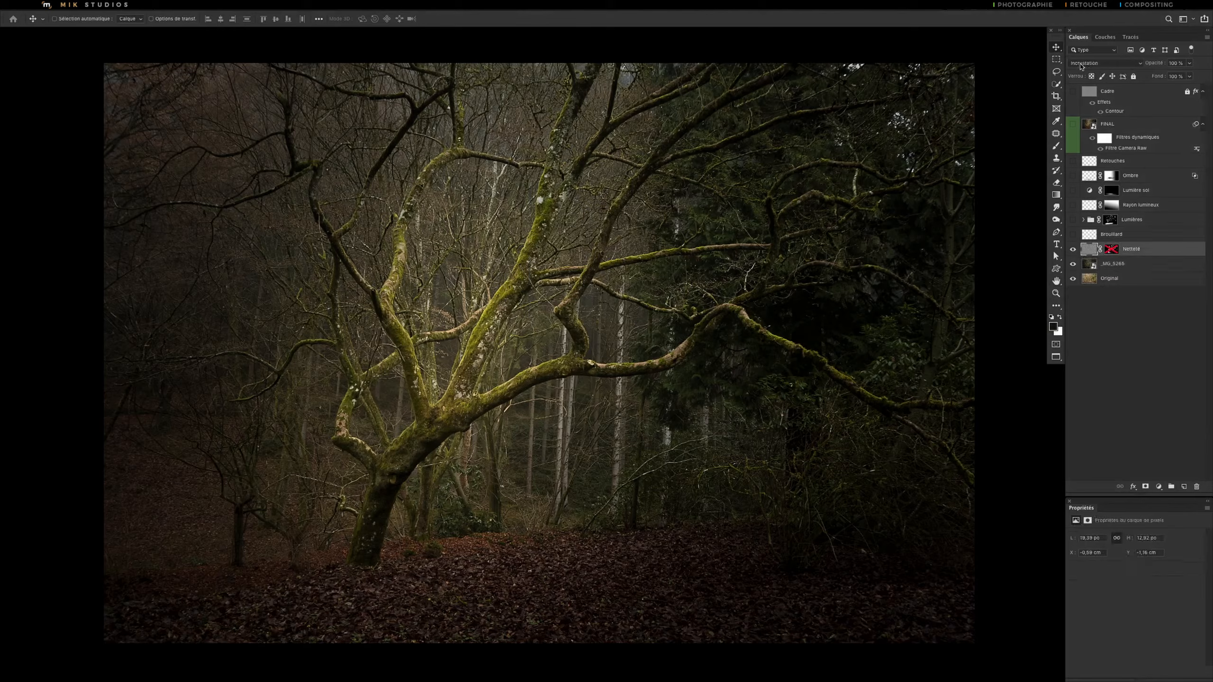
# Switch the Netteté layer's blend mode to Normal to reveal its grey detail, and restore Incrustation.
pyautogui.click(1089, 63)
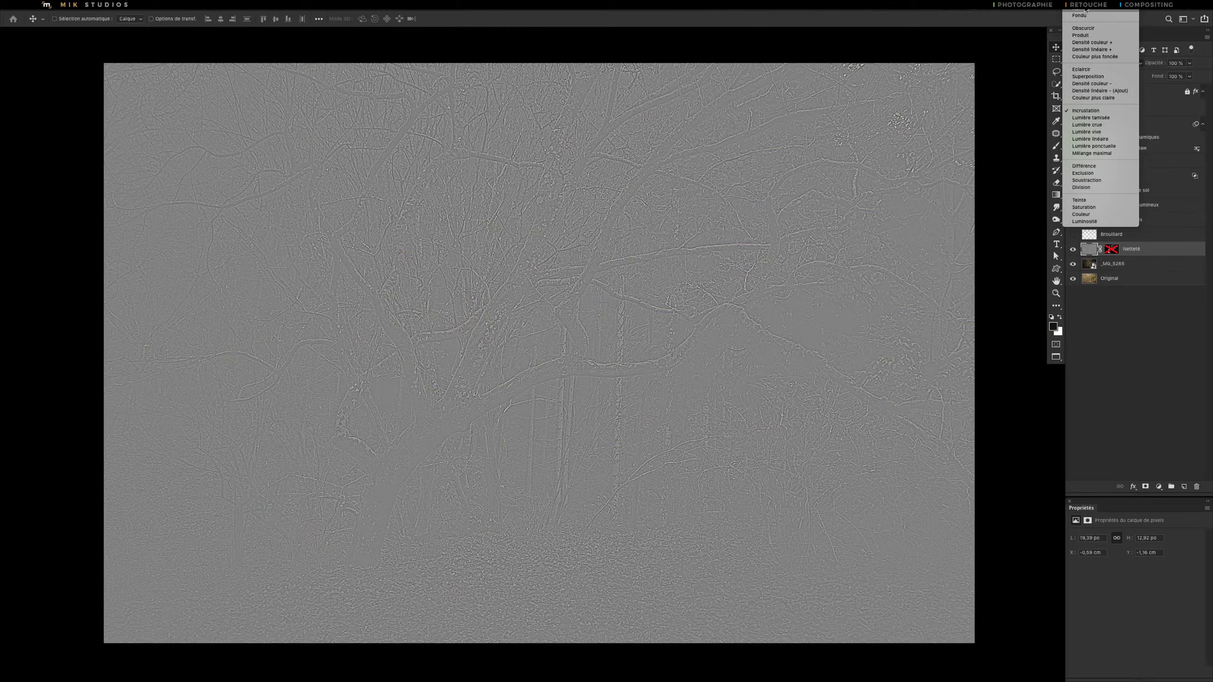
pyautogui.click(1085, 9)
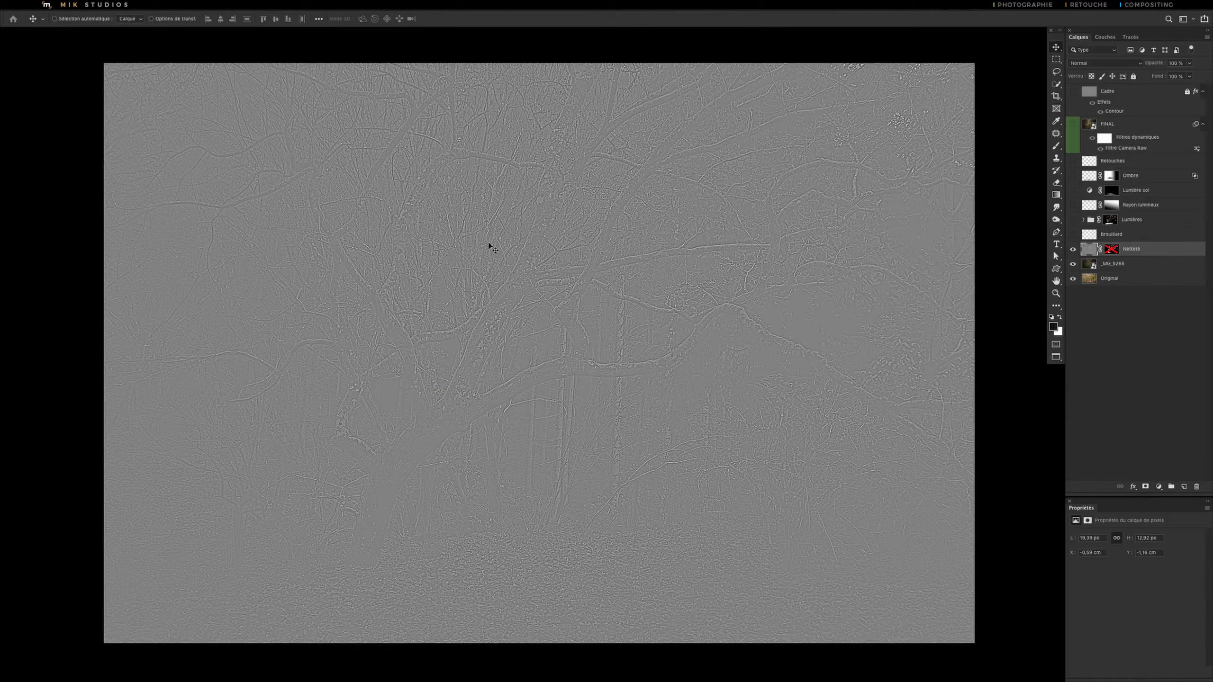
pyautogui.click(1085, 63)
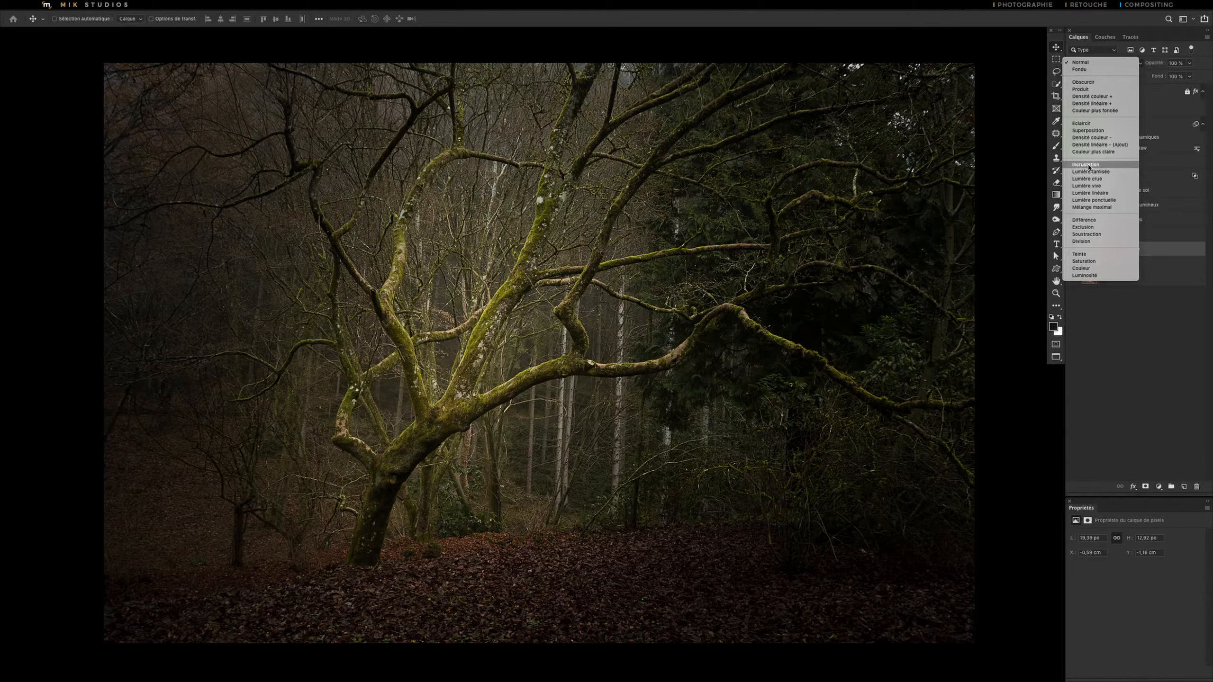
pyautogui.click(1088, 167)
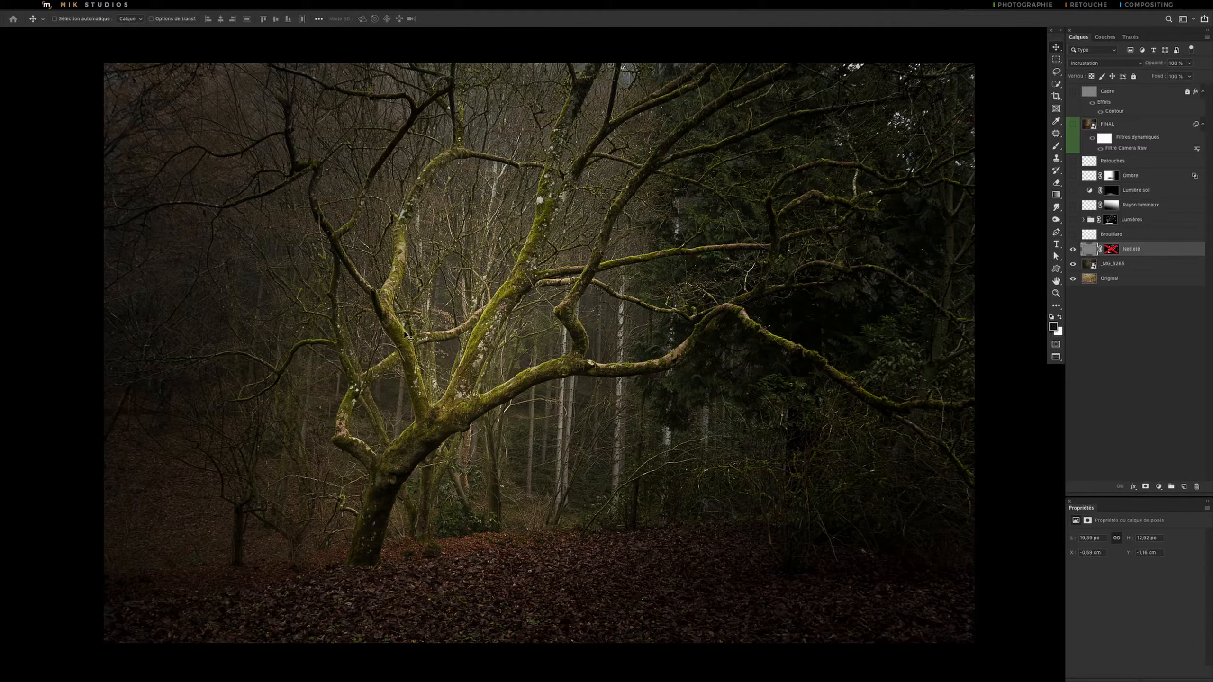
# Re-enable the Netteté layer's mask, display the mask on its own, and return to the normal image view.
pyautogui.click(1111, 250)
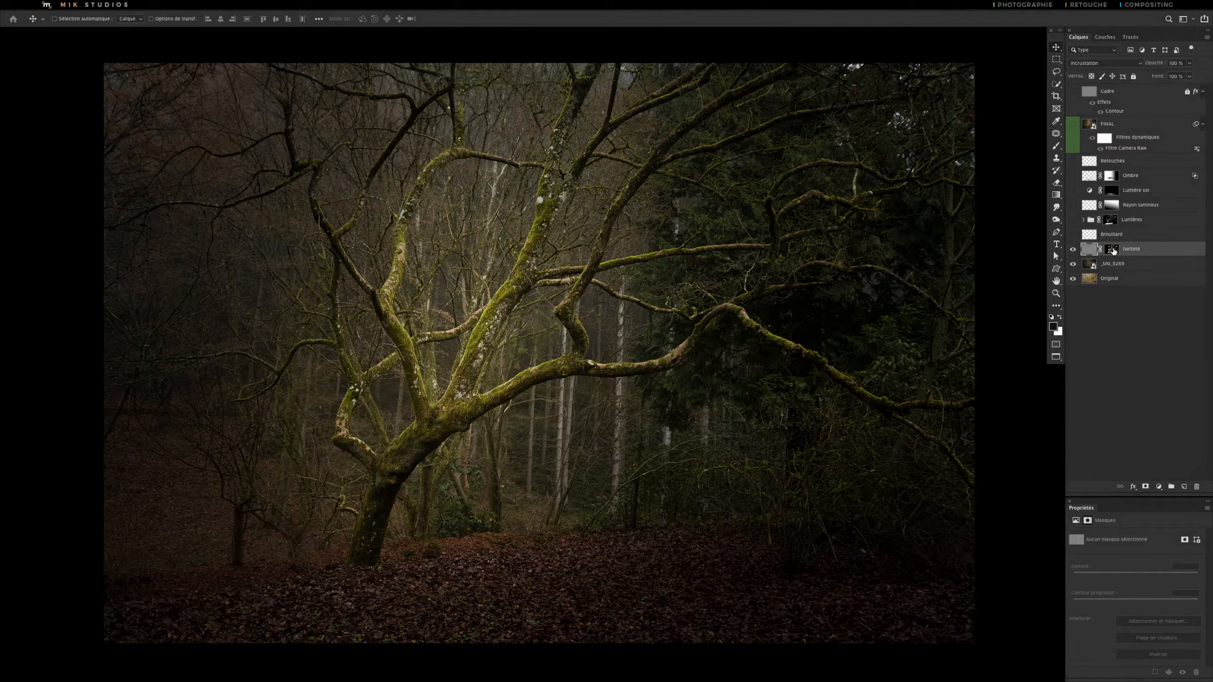
pyautogui.keyDown('alt'); pyautogui.click(1112, 249); pyautogui.keyUp('alt')
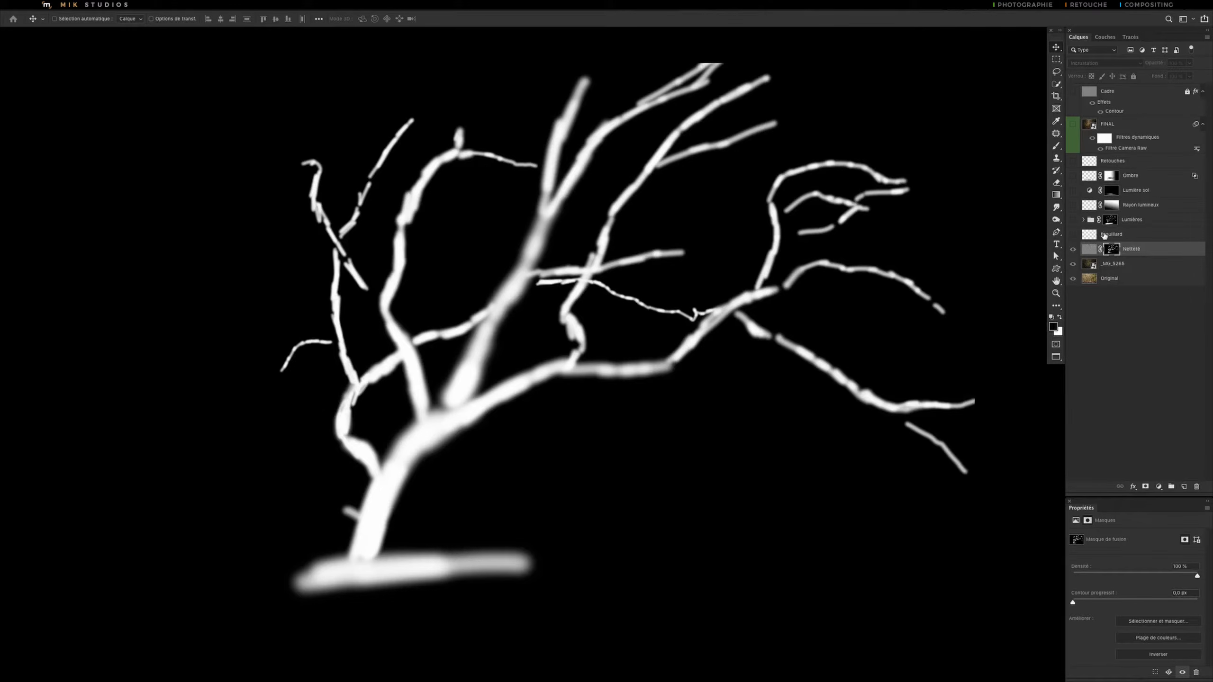
pyautogui.keyDown('alt'); pyautogui.click(1113, 250); pyautogui.keyUp('alt')
# Compare the trunk and branches up close with the Netteté layer hidden and shown.
pyautogui.press('z')
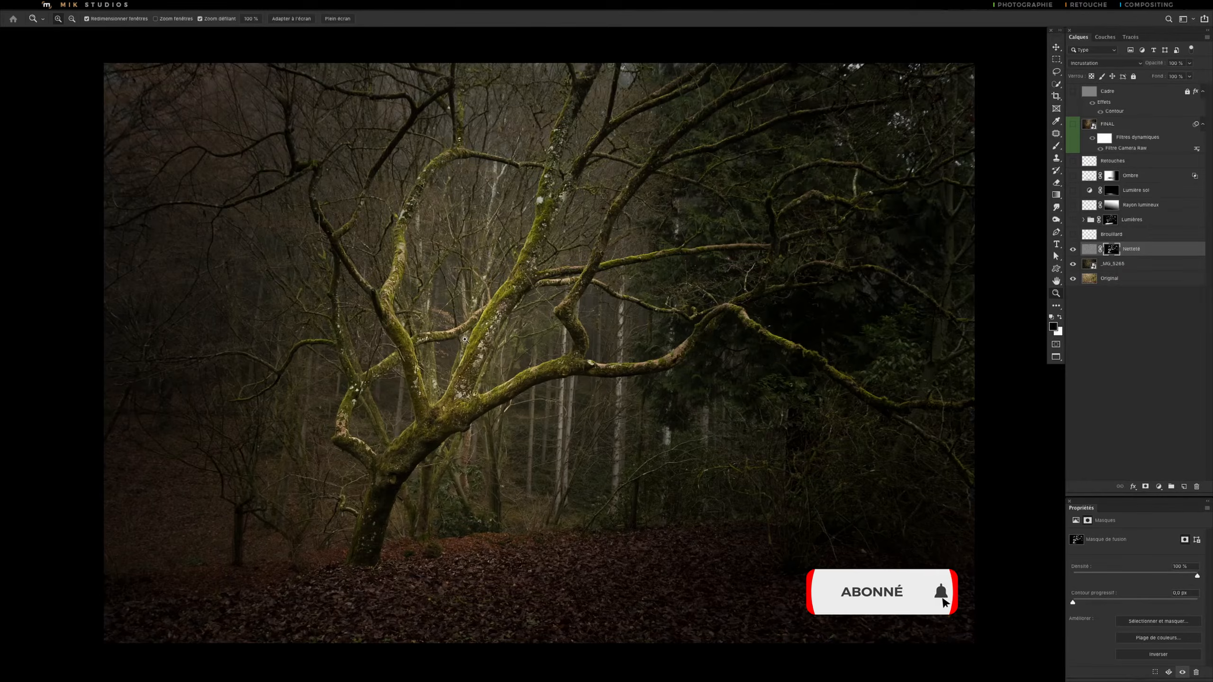
pyautogui.click(500, 335)
pyautogui.keyDown('alt'); pyautogui.click(500, 335); pyautogui.keyUp('alt')
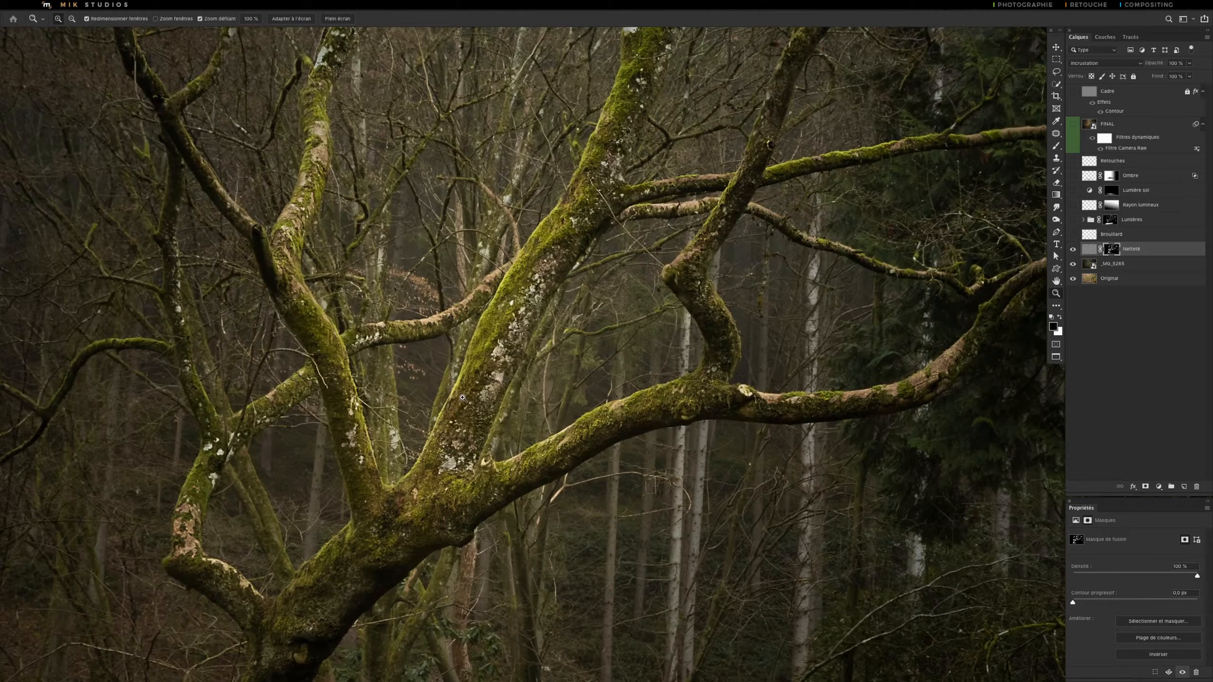
pyautogui.press('v')
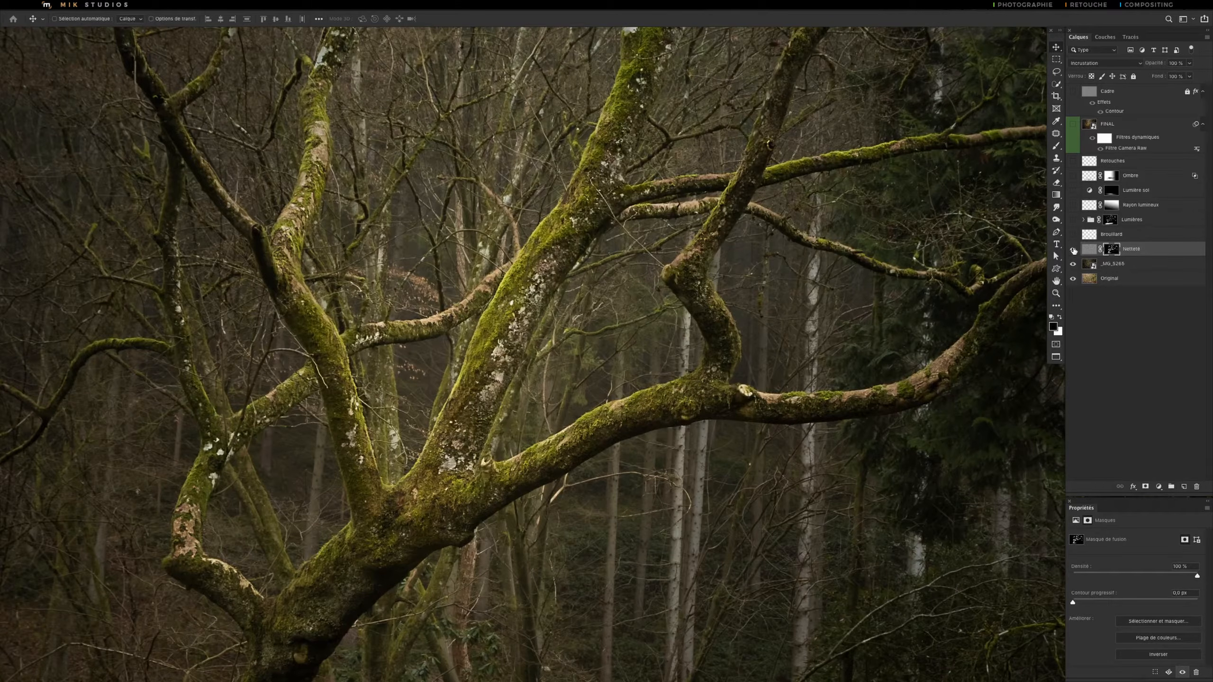
pyautogui.click(1073, 249)
pyautogui.click(1074, 249)
# Compare the whole image with and without the Netteté layer, leaving the layer shown.
pyautogui.press('z')
pyautogui.moveTo(549, 334)
pyautogui.mouseDown()
pyautogui.moveTo(510, 335)
pyautogui.moveTo(548, 322)
pyautogui.moveTo(531, 330)
pyautogui.mouseUp()
pyautogui.press('space')
pyautogui.press('v')
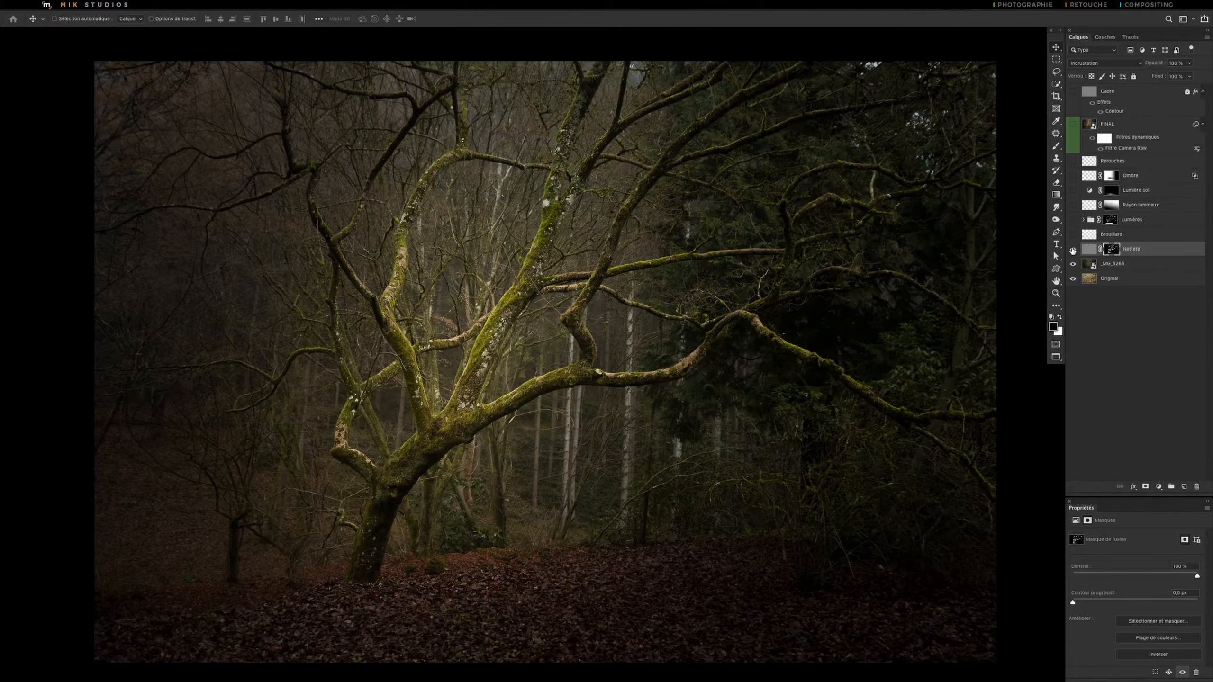
pyautogui.click(1073, 250)
pyautogui.click(1073, 249)
pyautogui.click(1072, 249)
pyautogui.click(1073, 249)
# Show the Brouillard layer, toggling its visibility to compare the fog effect, and select the layer.
pyautogui.press('z')
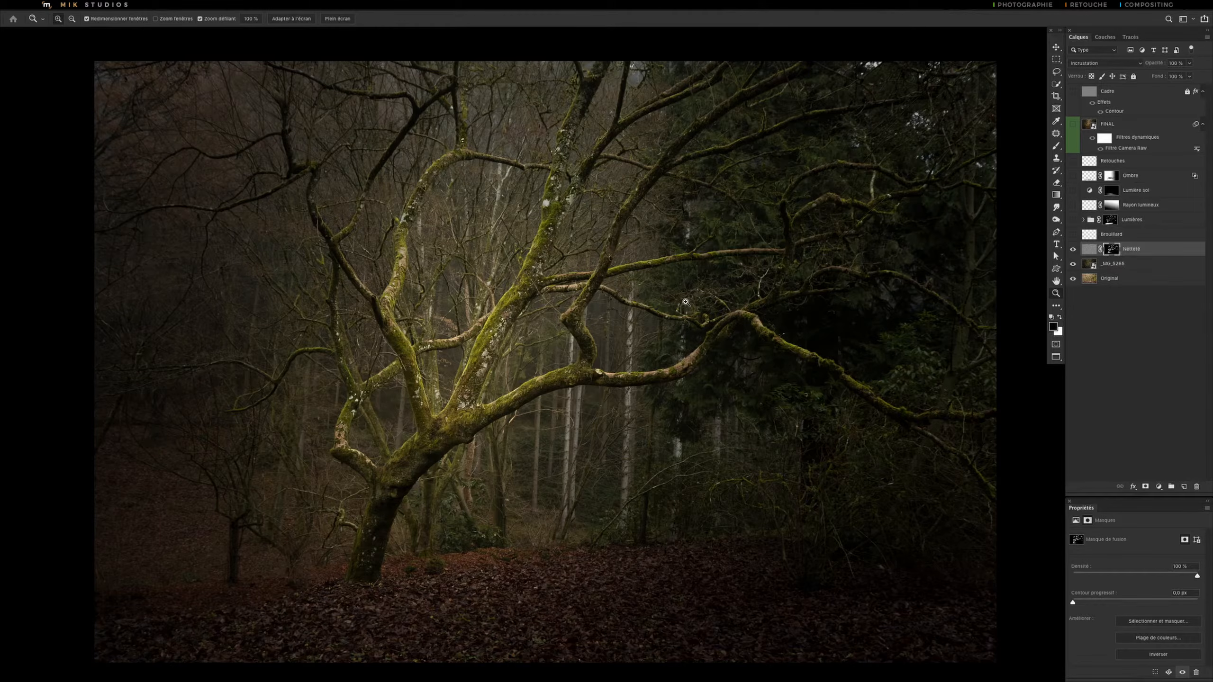
pyautogui.click(691, 300)
pyautogui.moveTo(691, 299); pyautogui.dragTo(646, 309)
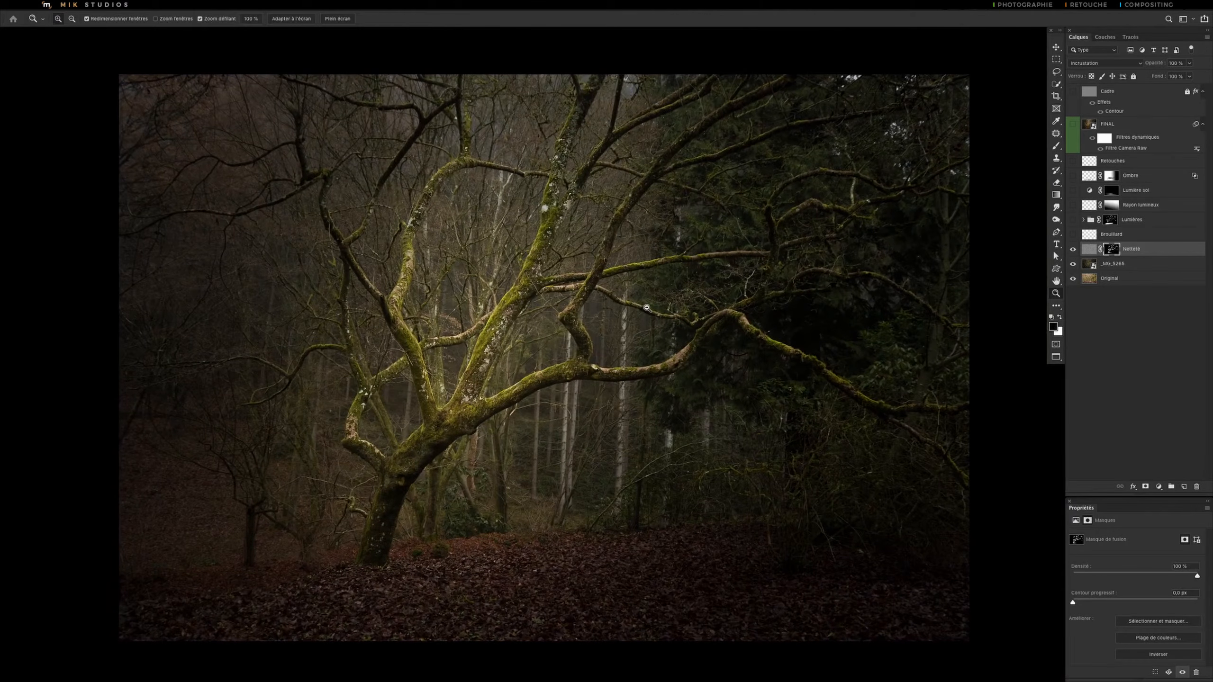
pyautogui.press('v')
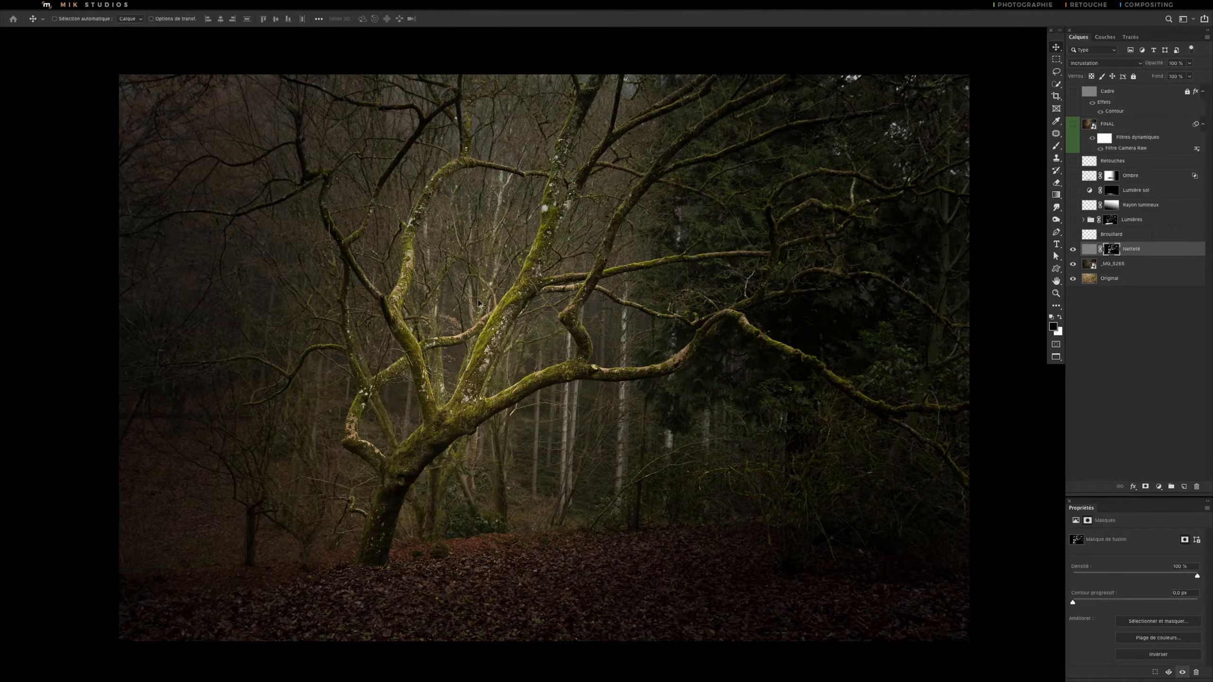
pyautogui.click(1073, 234)
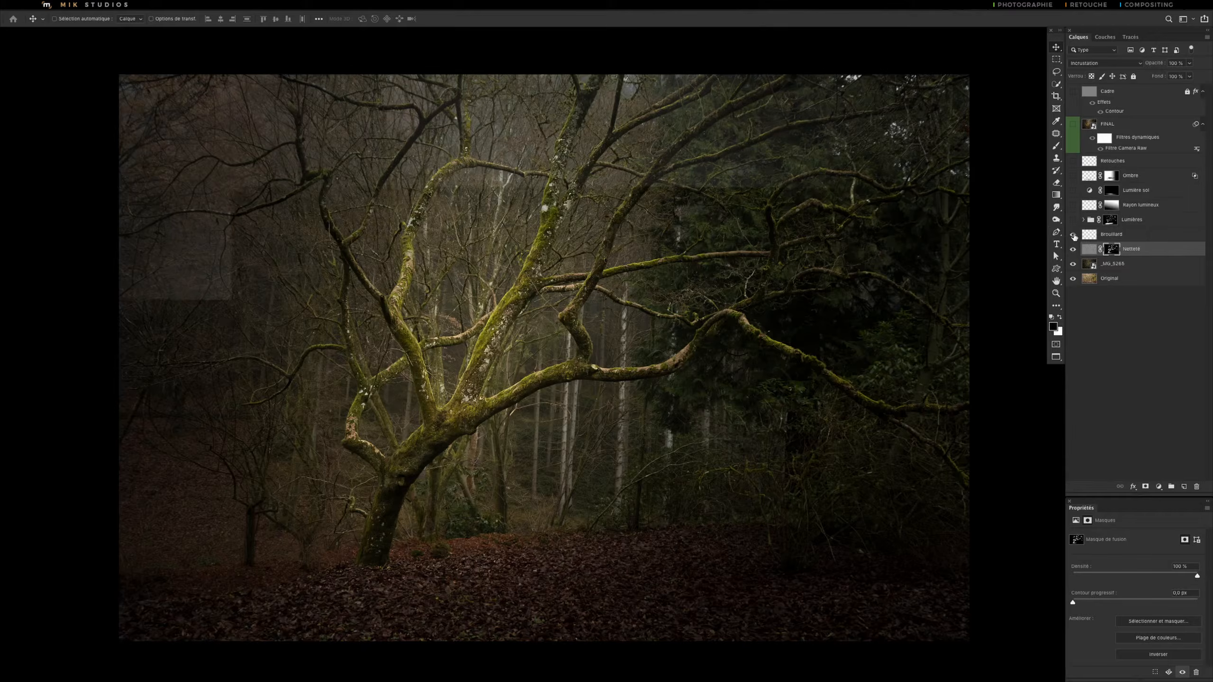
pyautogui.click(1073, 234)
pyautogui.click(1073, 234)
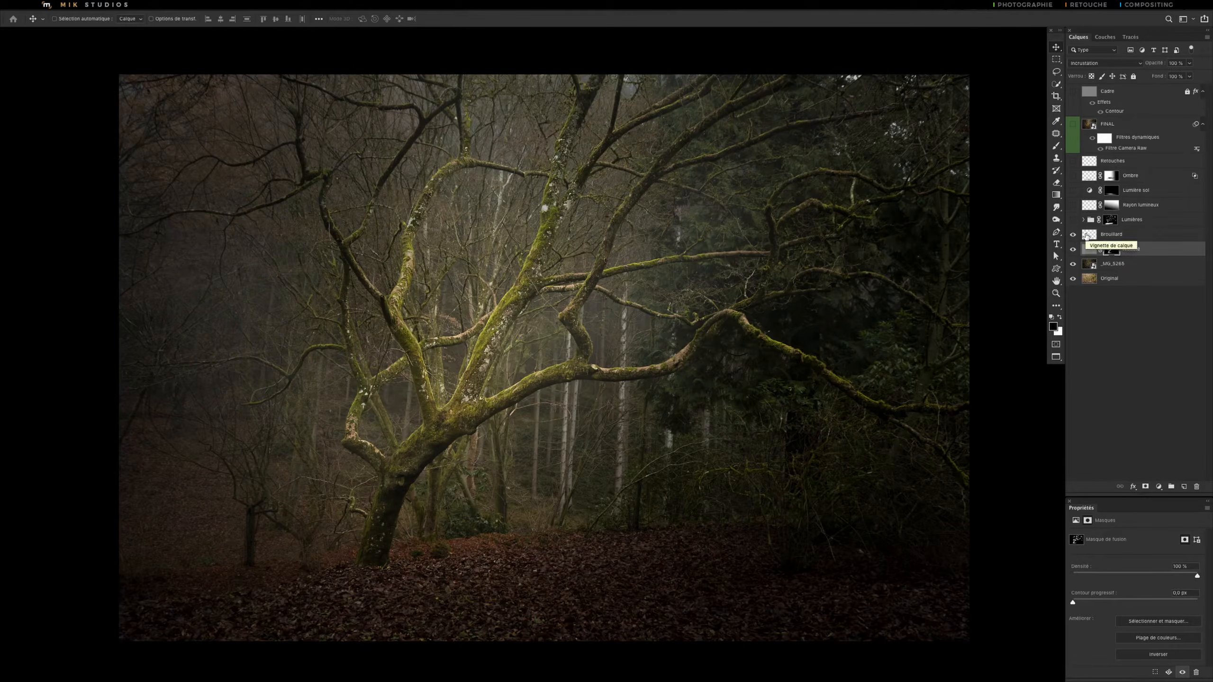
pyautogui.click(1089, 234)
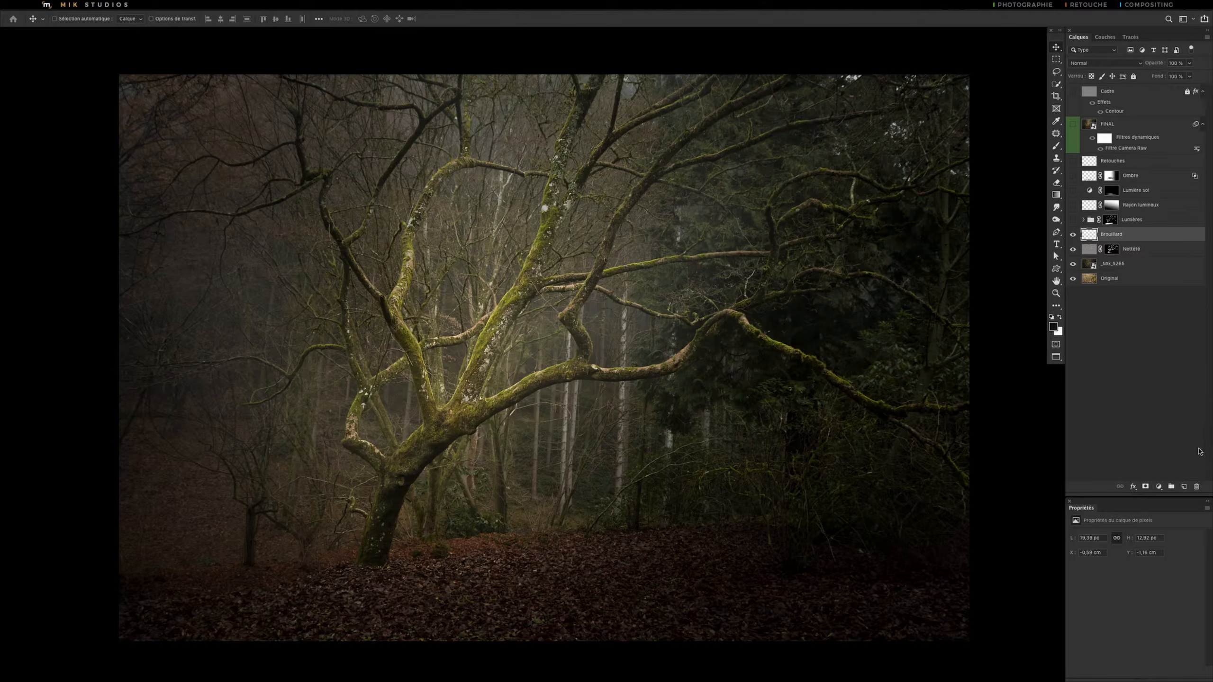
# Add a new layer above Brouillard, hide Brouillard, and prepare a large white brush with reduced flow.
pyautogui.click(1184, 487)
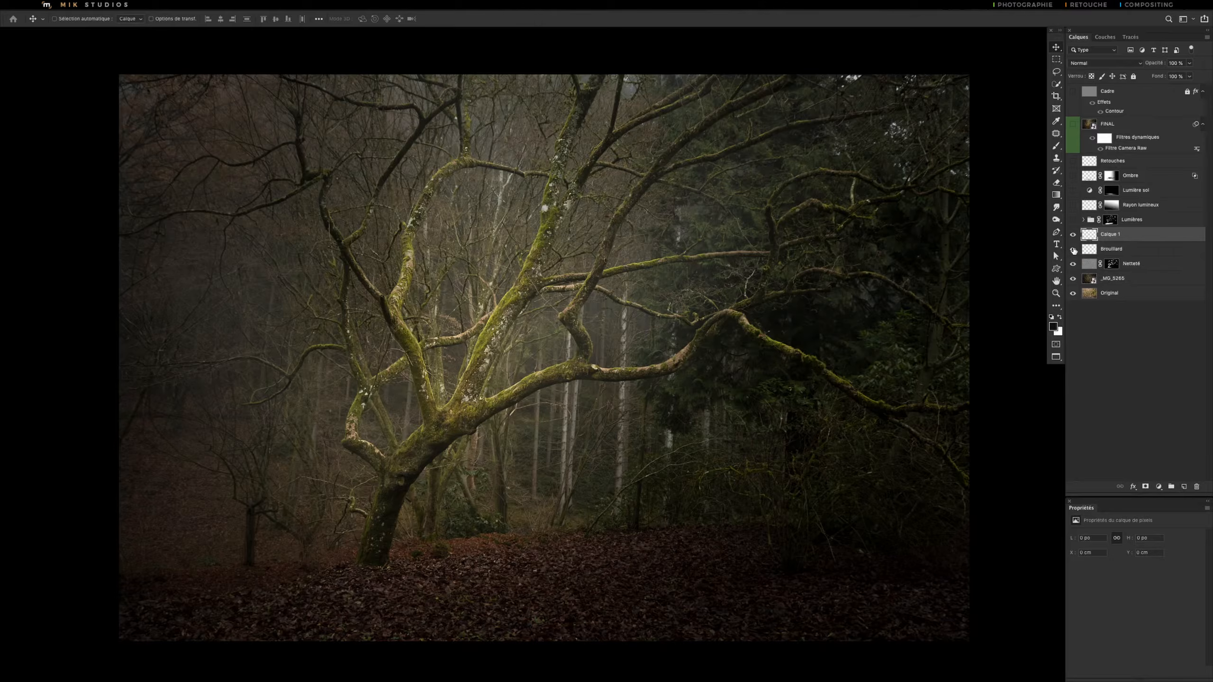
pyautogui.click(1073, 249)
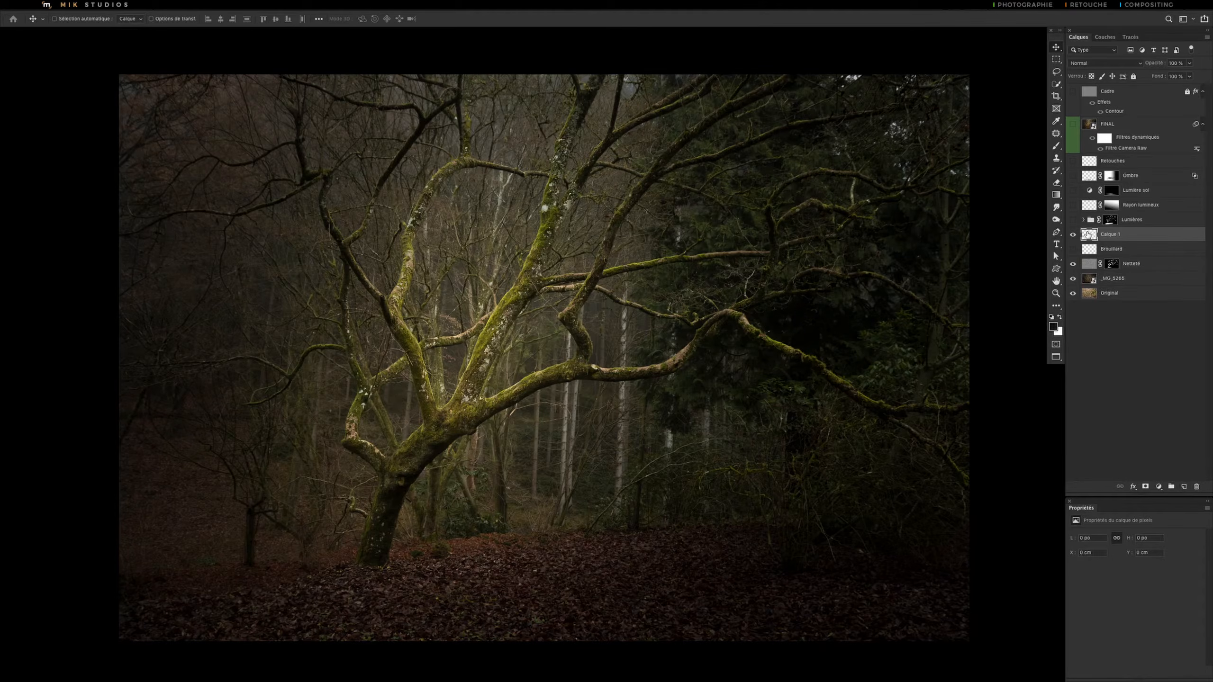
pyautogui.press('b')
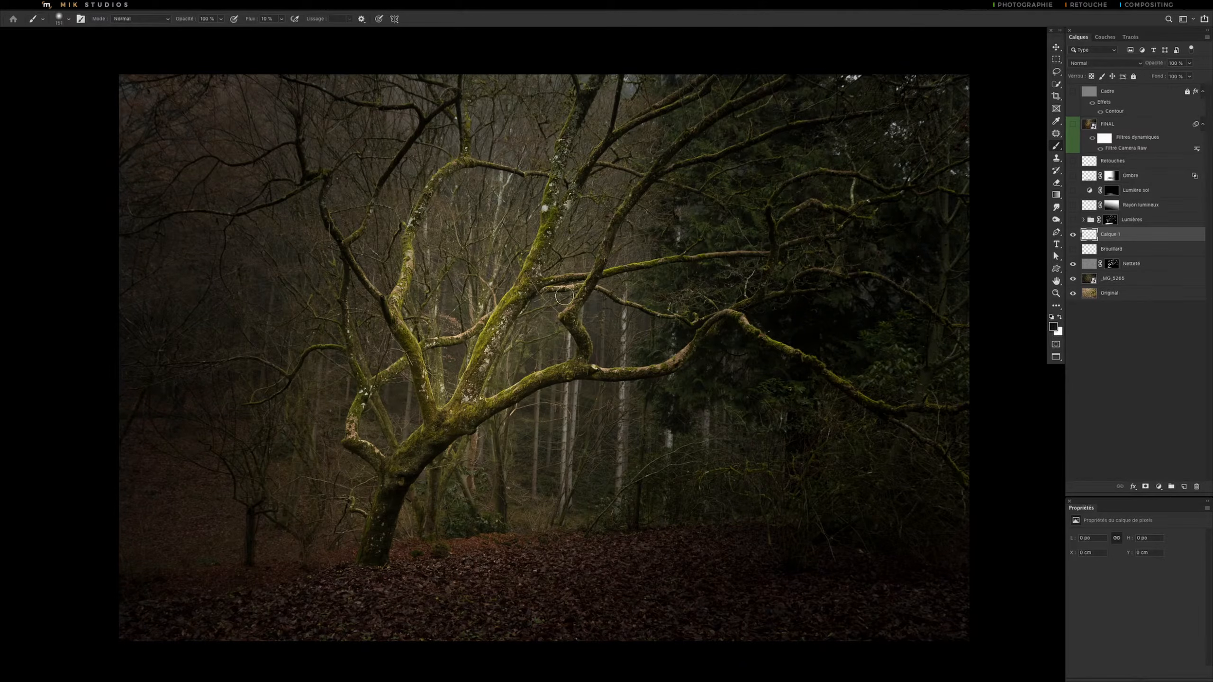
pyautogui.moveTo(564, 323); pyautogui.dragTo(597, 321)
pyautogui.moveTo(274, 18); pyautogui.dragTo(221, 20)
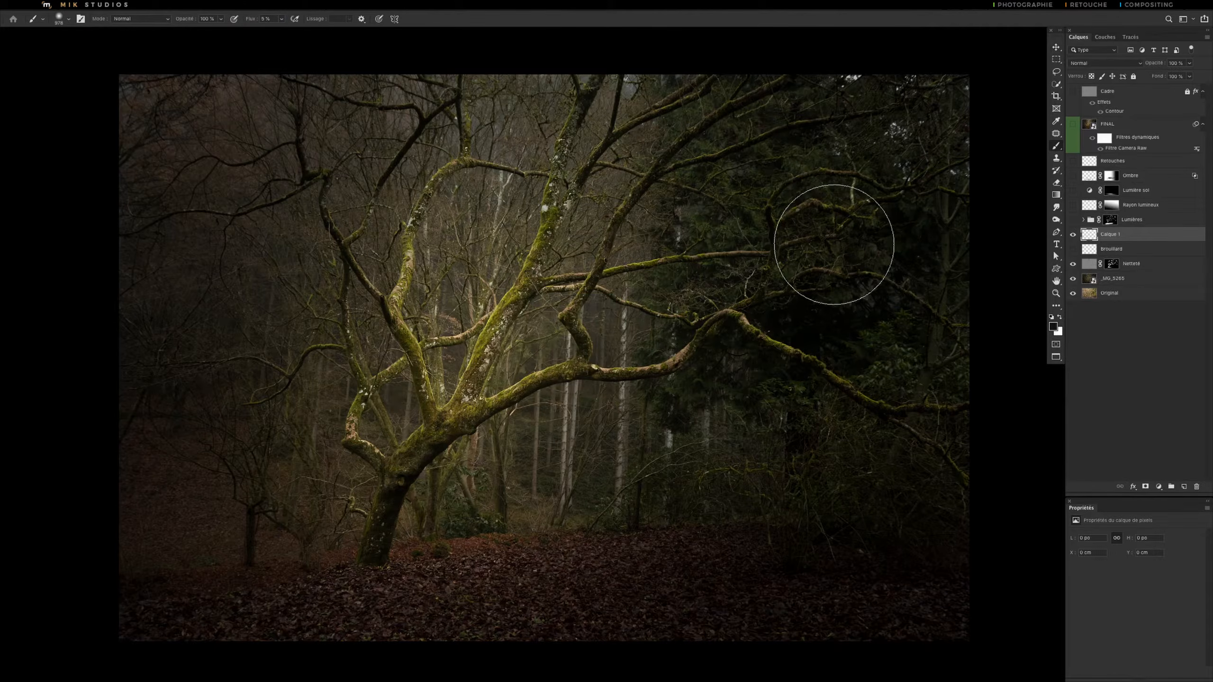
pyautogui.click(1059, 318)
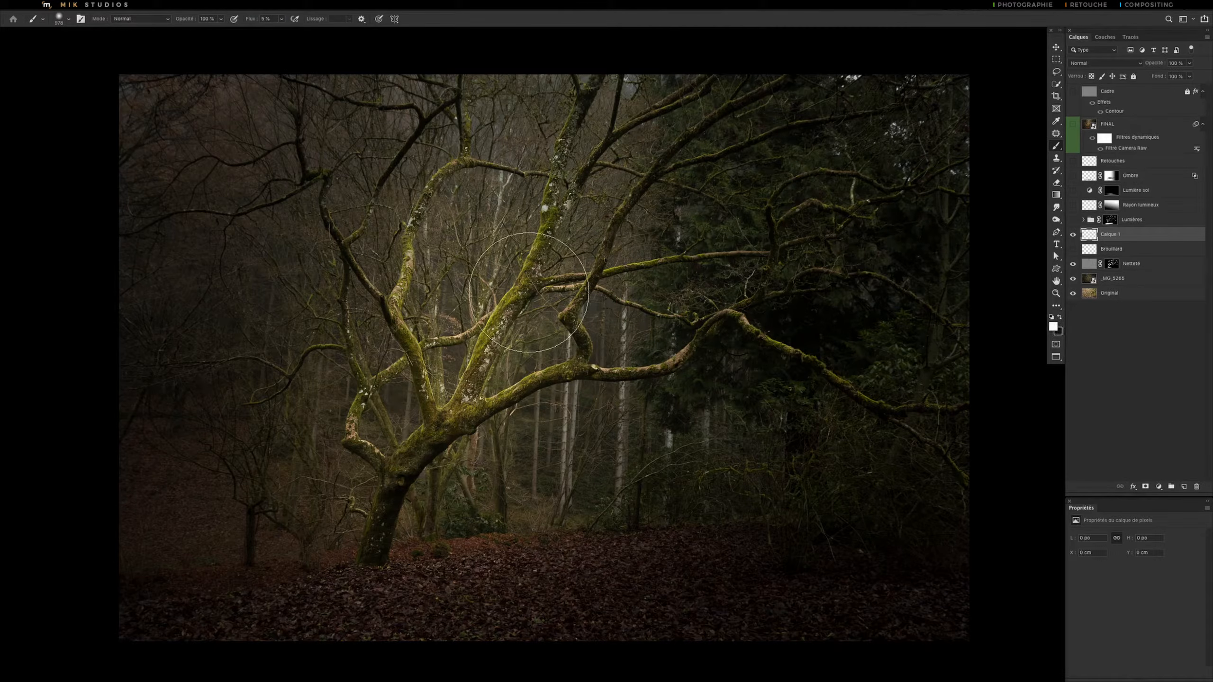
# Try painting white fog over the background around the trunk and the dark woods, and undo the strokes.
pyautogui.moveTo(452, 286); pyautogui.dragTo(486, 211)
pyautogui.moveTo(304, 310)
pyautogui.mouseDown()
pyautogui.moveTo(271, 218)
pyautogui.moveTo(262, 331)
pyautogui.moveTo(309, 400)
pyautogui.moveTo(266, 431)
pyautogui.mouseUp()
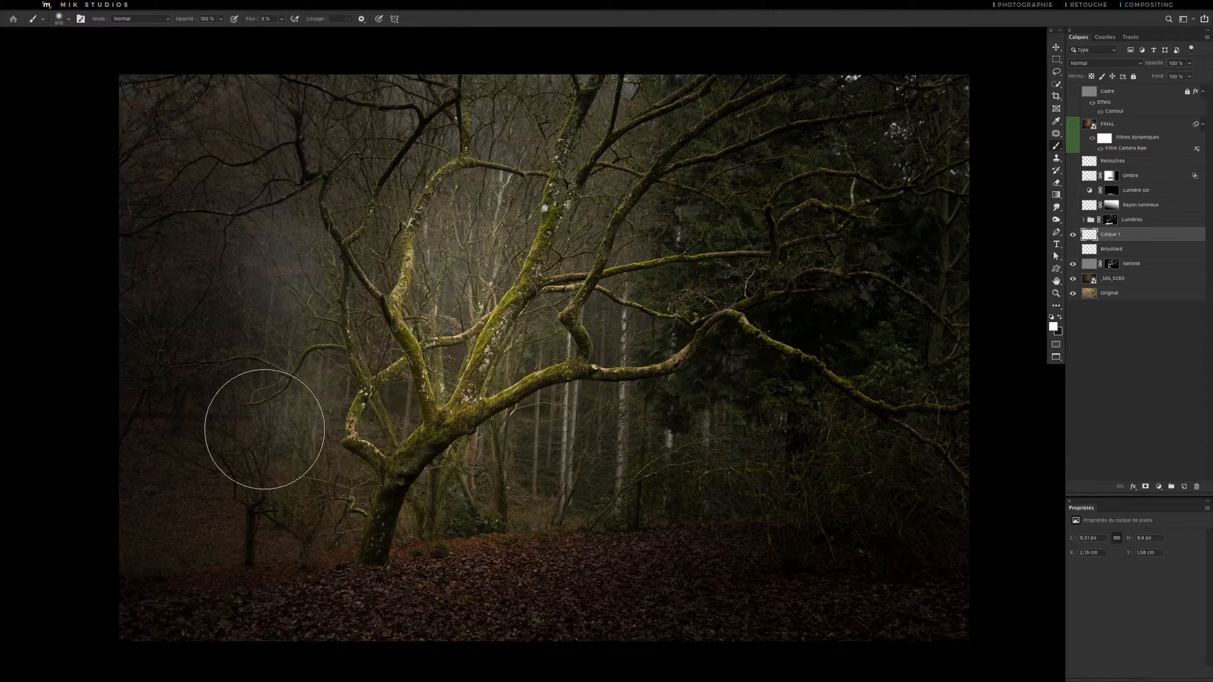
pyautogui.press('super+z')
pyautogui.press('super+z')
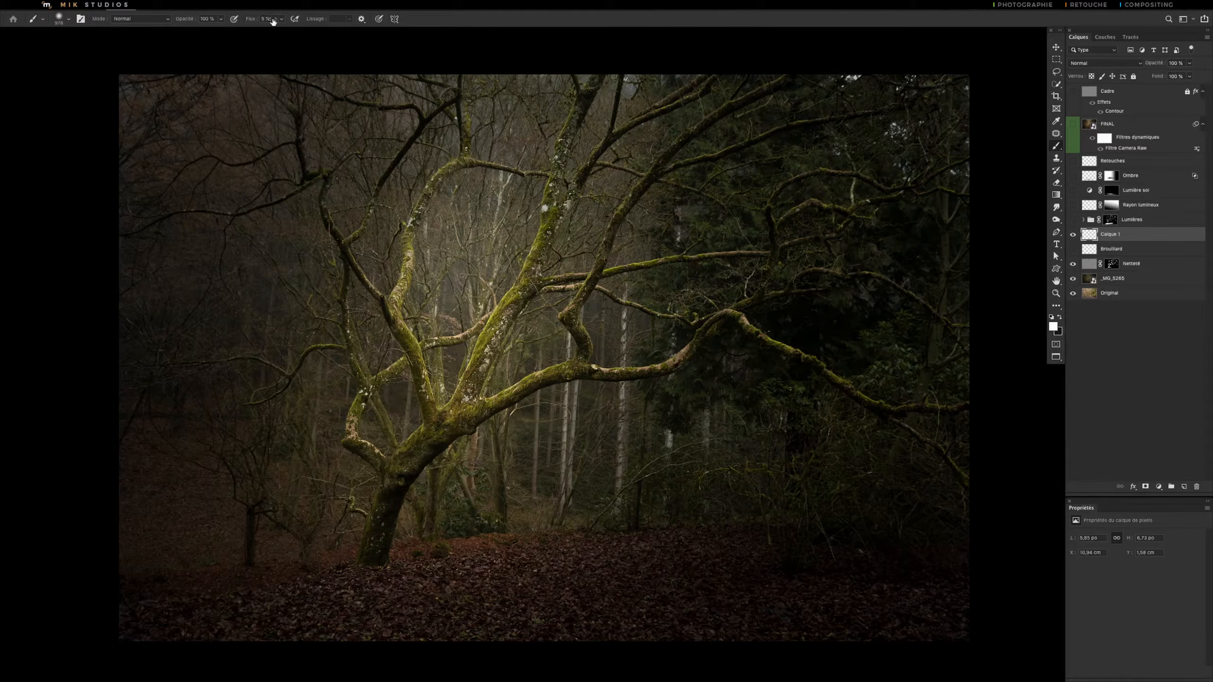
# Set the brush flow to 2 % and paint faint white fog behind the tree on the new layer.
pyautogui.moveTo(269, 18); pyautogui.dragTo(229, 18)
pyautogui.write('2')
pyautogui.press('Return')
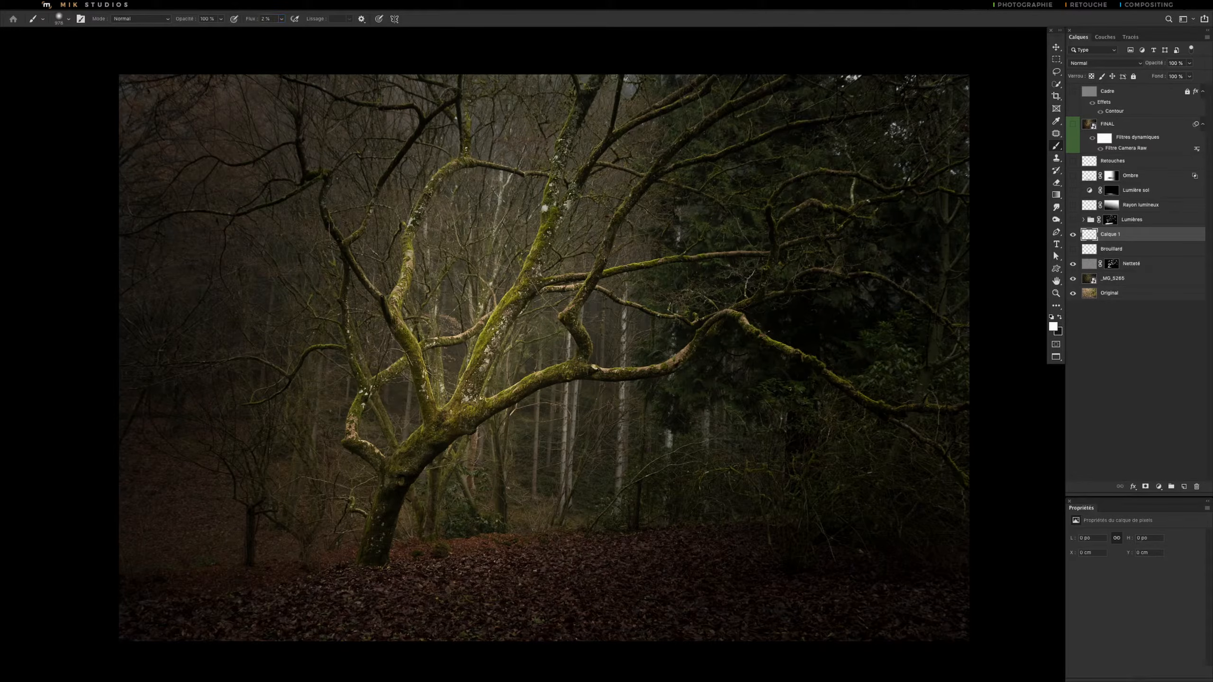
pyautogui.moveTo(464, 252)
pyautogui.mouseDown()
pyautogui.moveTo(483, 224)
pyautogui.moveTo(583, 212)
pyautogui.moveTo(509, 118)
pyautogui.moveTo(382, 179)
pyautogui.moveTo(365, 251)
pyautogui.moveTo(392, 174)
pyautogui.moveTo(361, 133)
pyautogui.moveTo(295, 281)
pyautogui.moveTo(276, 271)
pyautogui.moveTo(260, 138)
pyautogui.moveTo(245, 176)
pyautogui.moveTo(306, 401)
pyautogui.moveTo(312, 482)
pyautogui.moveTo(262, 412)
pyautogui.moveTo(238, 327)
pyautogui.moveTo(417, 400)
pyautogui.moveTo(411, 421)
pyautogui.moveTo(377, 341)
pyautogui.moveTo(525, 352)
pyautogui.moveTo(548, 325)
pyautogui.moveTo(571, 235)
pyautogui.moveTo(627, 159)
pyautogui.moveTo(454, 255)
pyautogui.moveTo(489, 209)
pyautogui.moveTo(1023, 207)
pyautogui.mouseUp()
# Compare the image with and without the hand-painted fog layer, and delete that layer.
pyautogui.click(1073, 234)
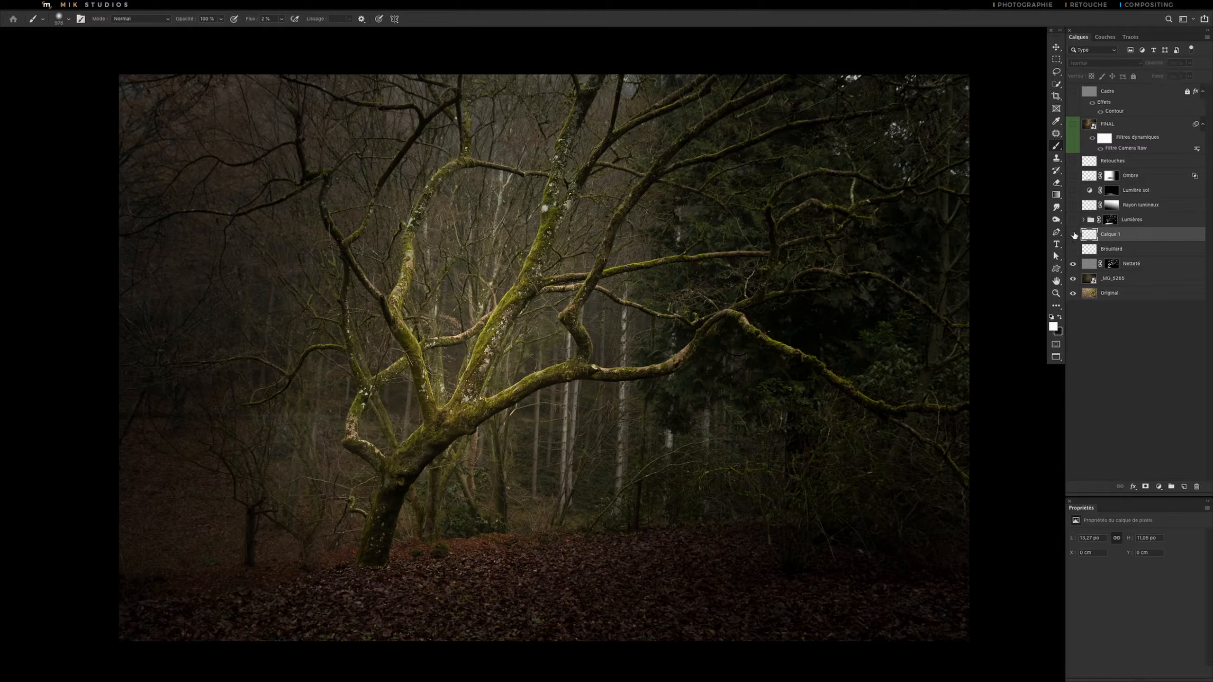
pyautogui.click(1073, 234)
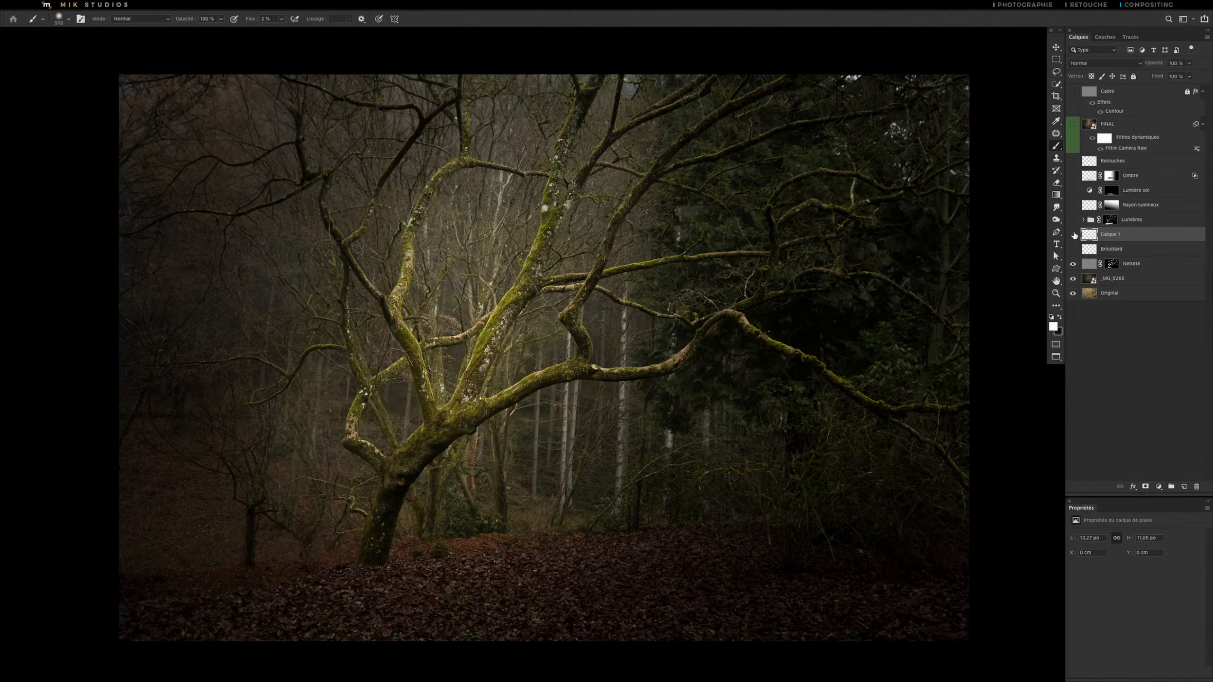
pyautogui.click(1073, 234)
pyautogui.click(1073, 234)
pyautogui.moveTo(1090, 234); pyautogui.dragTo(1198, 487)
# Compare the image with and without the Brouillard layer, leaving it shown with the Move tool active.
pyautogui.click(1072, 234)
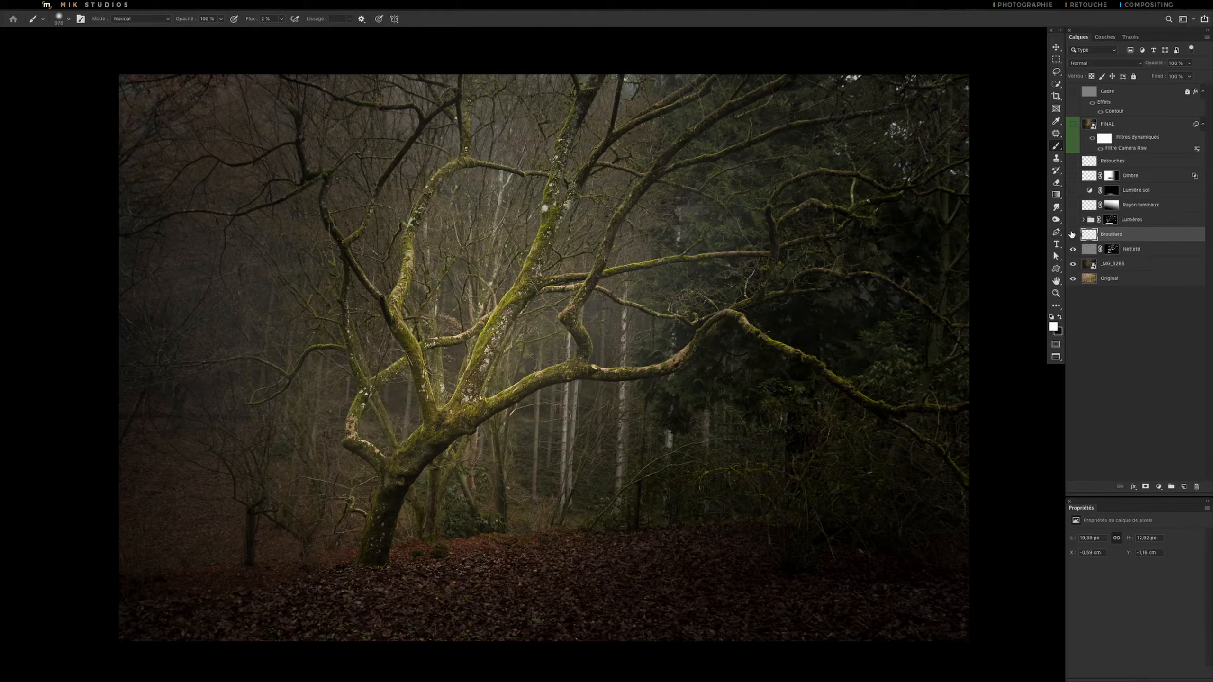
pyautogui.click(1072, 234)
pyautogui.click(1072, 234)
pyautogui.click(1073, 234)
pyautogui.press('v')
pyautogui.click(1073, 235)
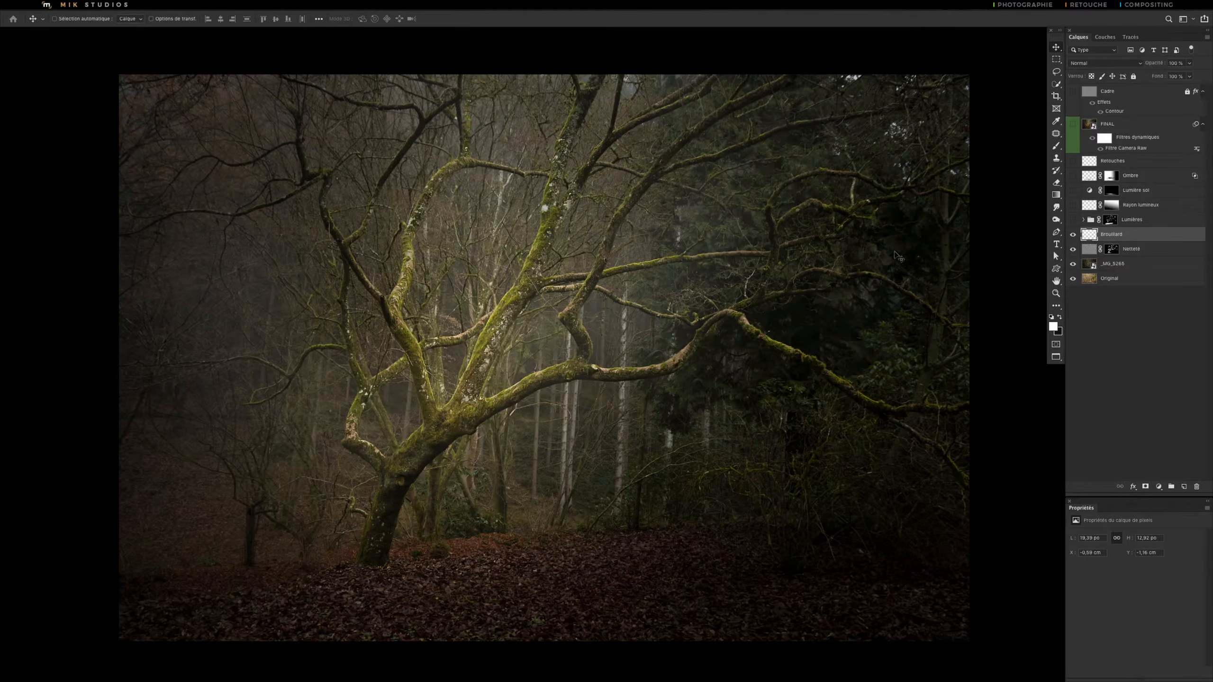
# Show the Lumières group, toggling its visibility repeatedly to compare the lighting on the tree and ground.
pyautogui.click(1073, 220)
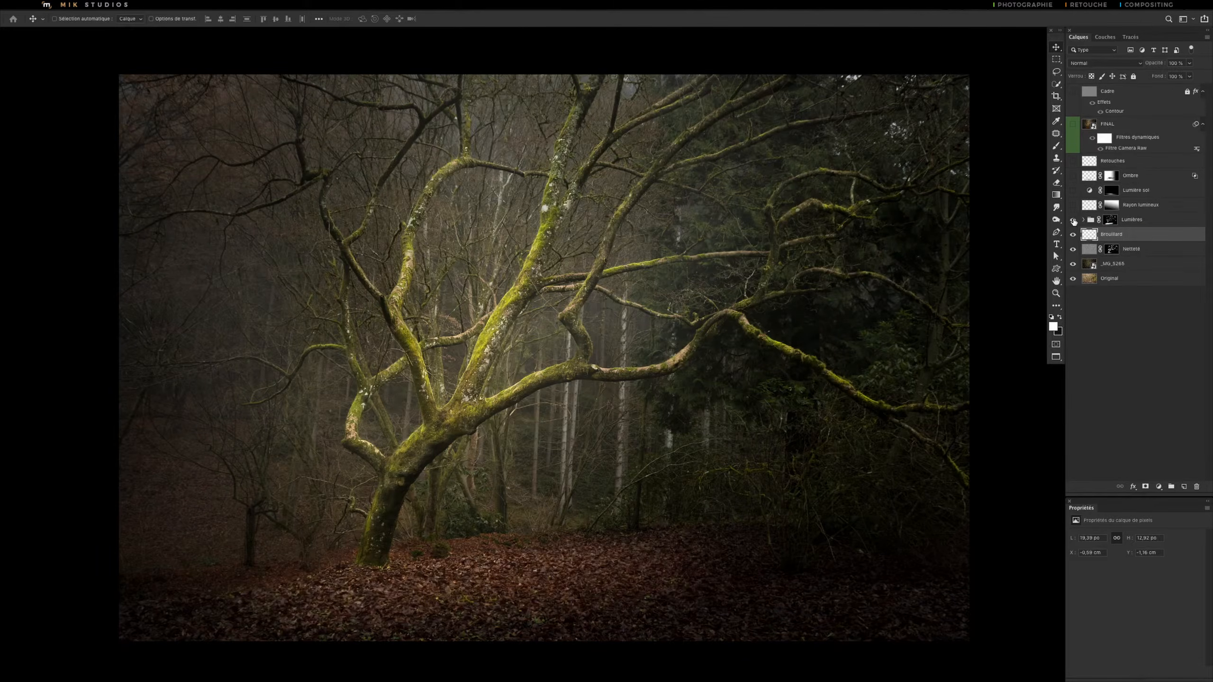
pyautogui.click(1073, 220)
pyautogui.click(1073, 221)
pyautogui.click(1073, 221)
pyautogui.click(1074, 220)
pyautogui.click(1073, 221)
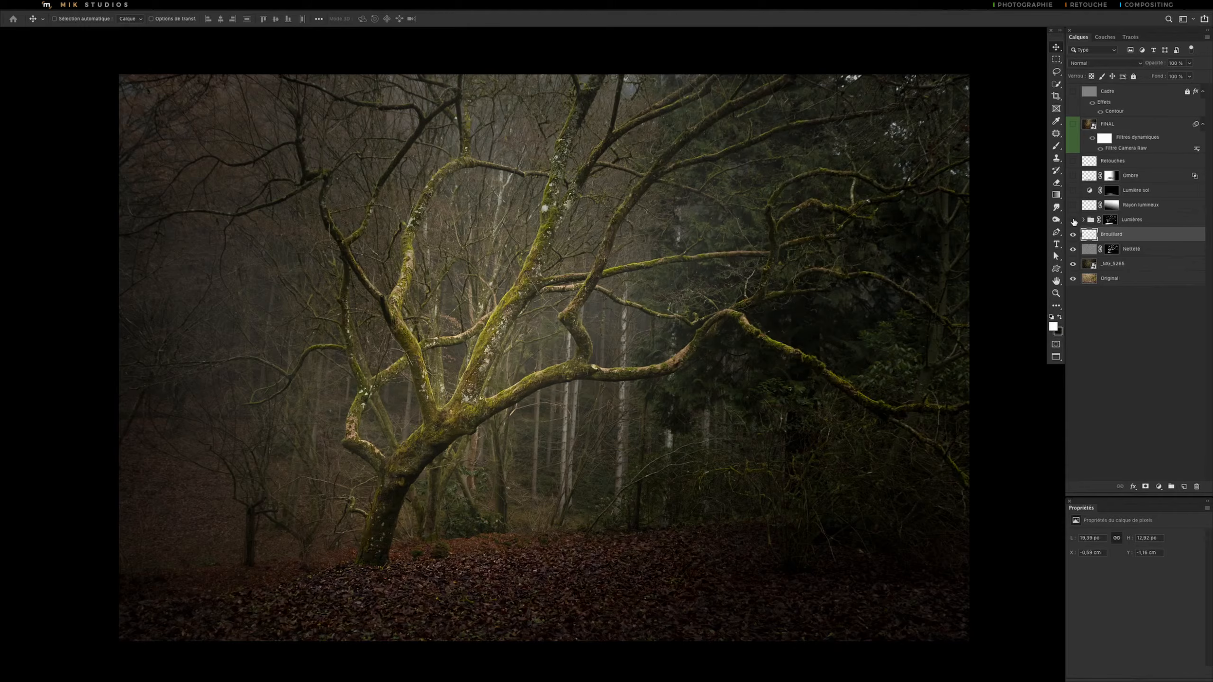
pyautogui.click(1073, 221)
pyautogui.click(1074, 221)
pyautogui.click(1074, 221)
pyautogui.click(1074, 221)
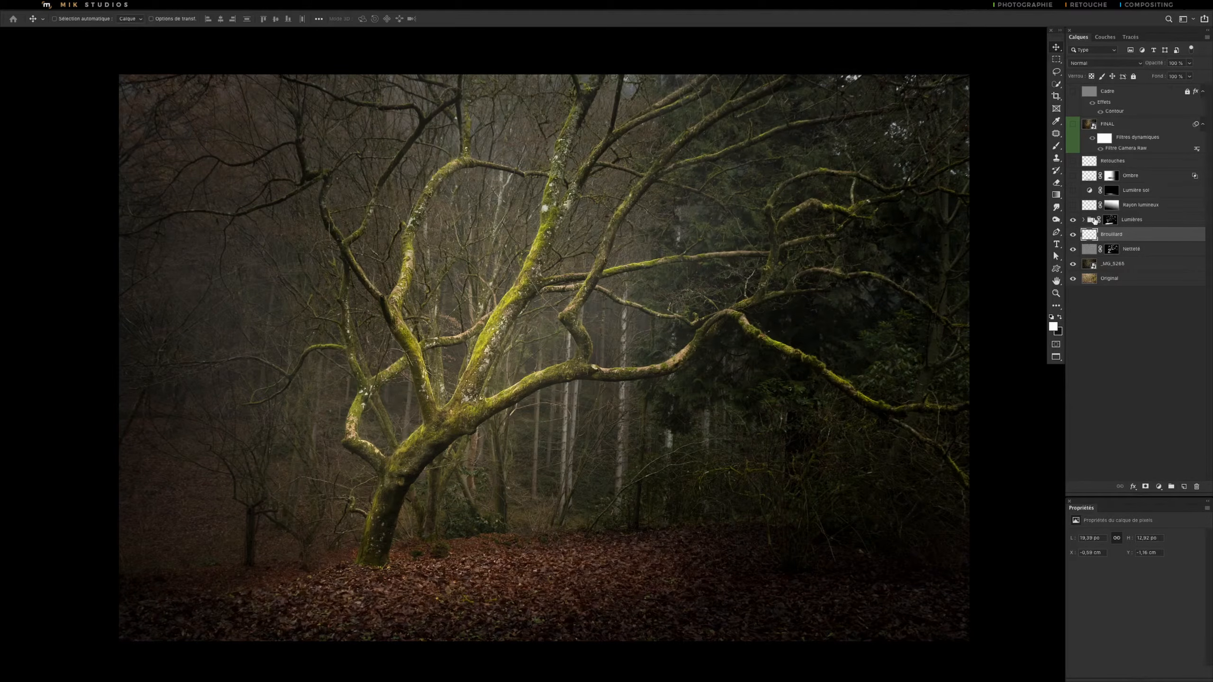
# Expand the Lumières group and disable its layer mask.
pyautogui.click(1084, 220)
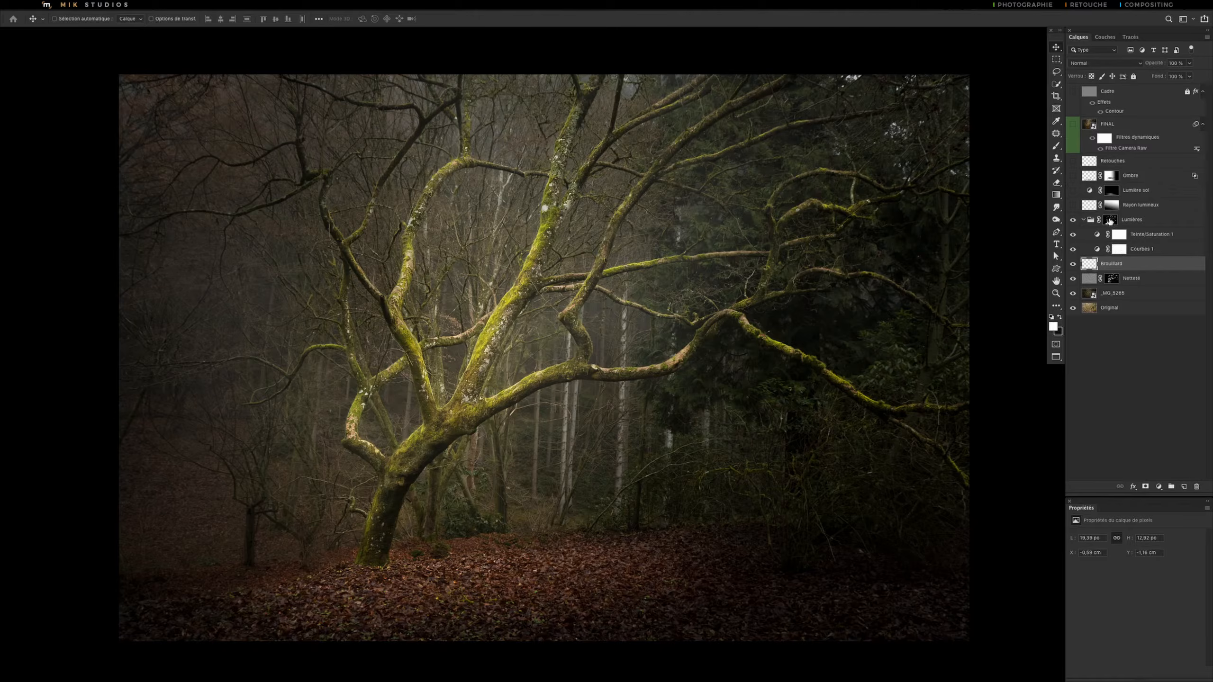
pyautogui.click(1110, 221)
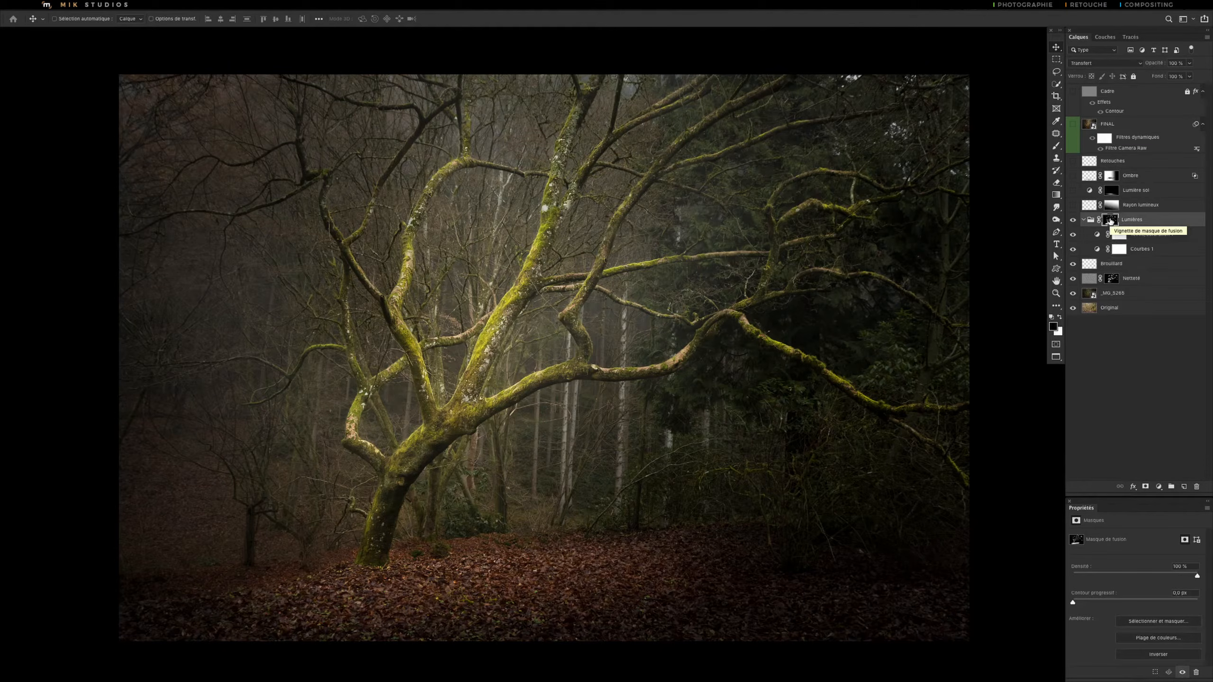
pyautogui.keyDown('shift'); pyautogui.click(1111, 220); pyautogui.keyUp('shift')
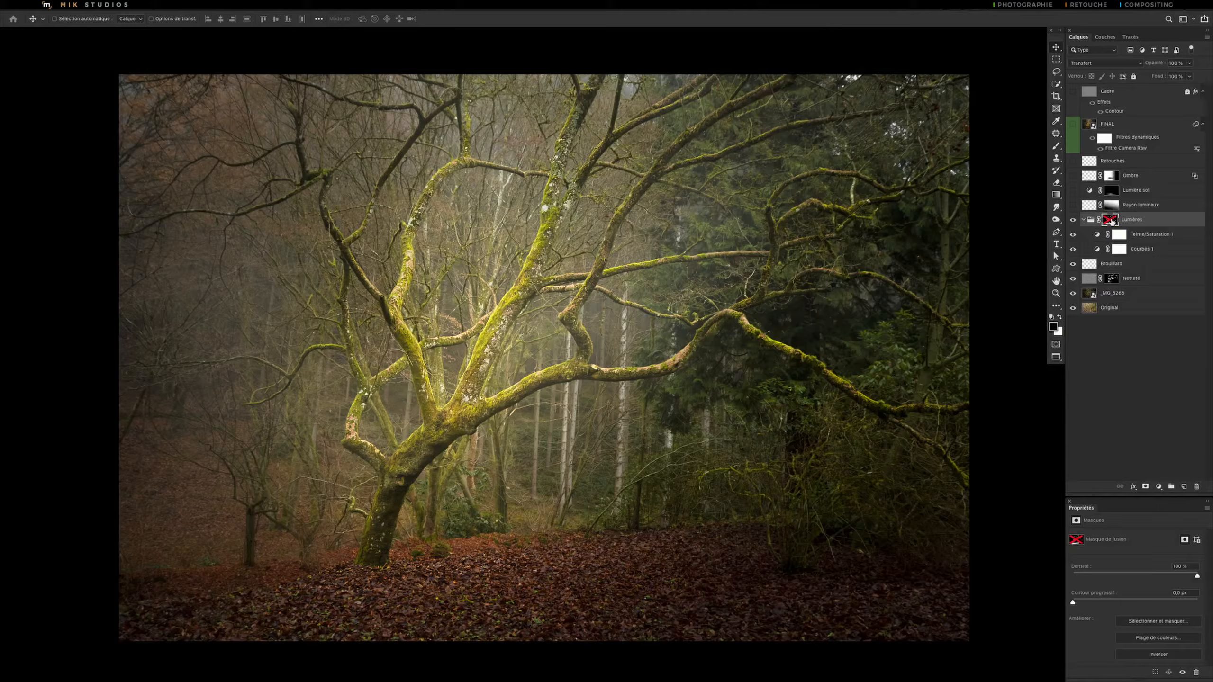
# Hide both adjustment layers in the Lumières group, show only Courbes 1, and display its curve settings.
pyautogui.click(1073, 234)
pyautogui.click(1074, 249)
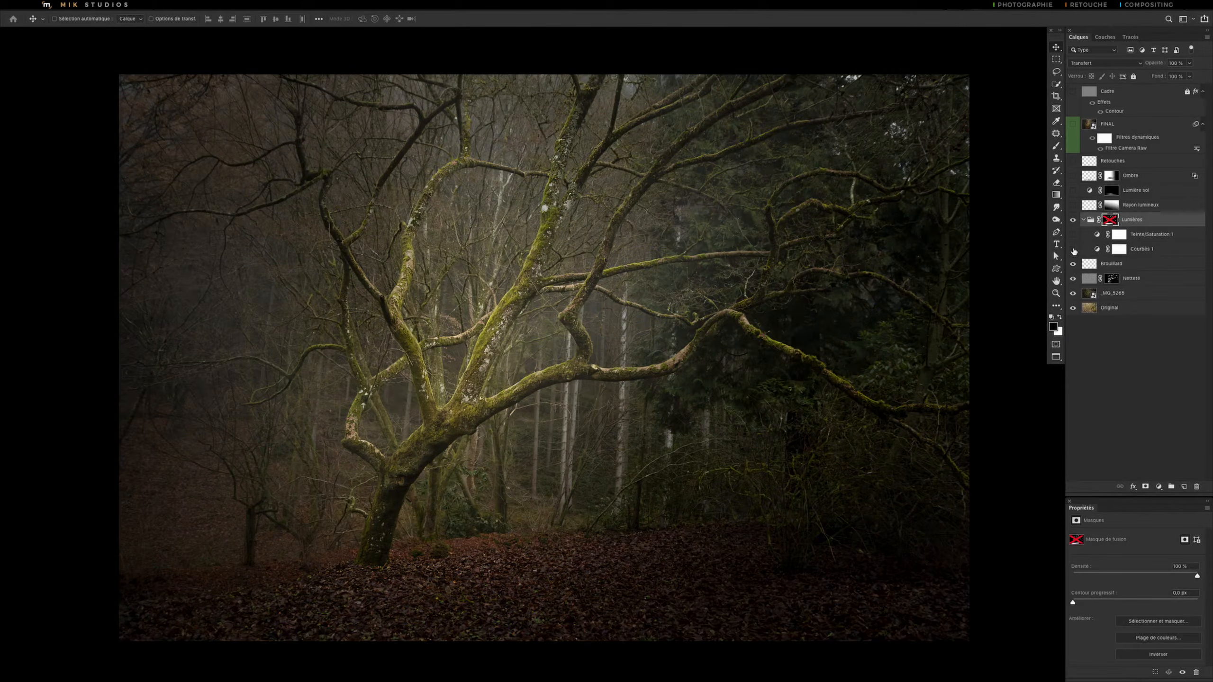
pyautogui.click(1073, 248)
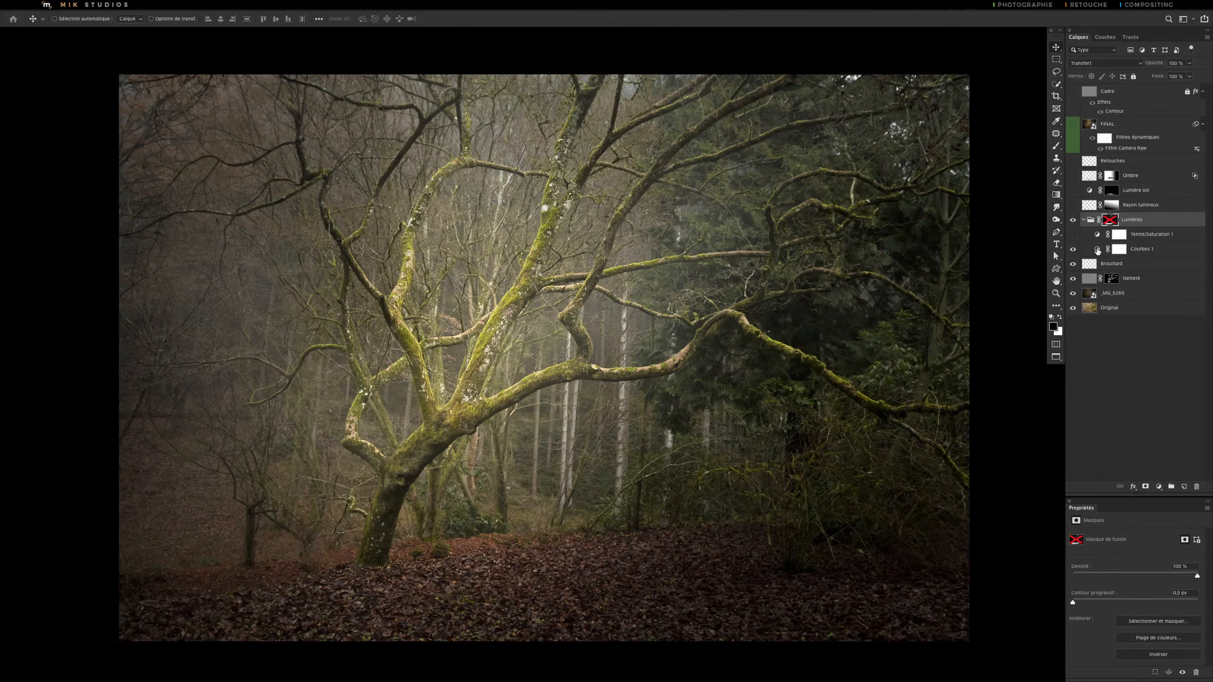
pyautogui.click(1141, 248)
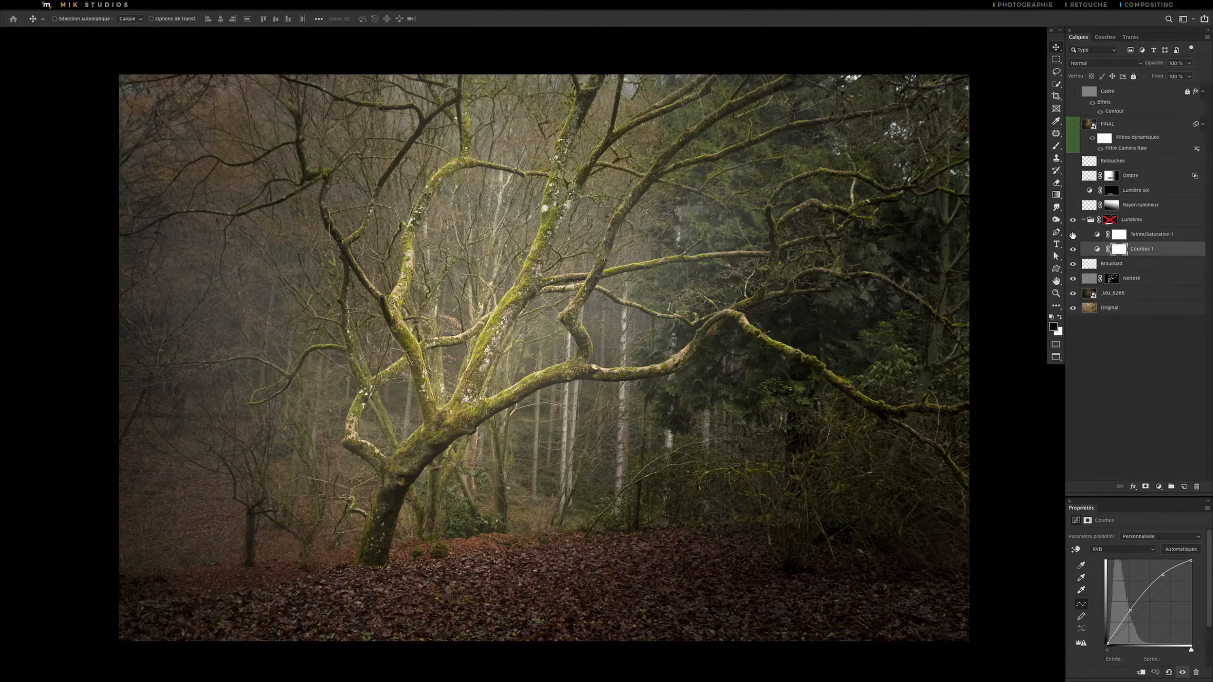
# Compare the image with and without Teinte/Saturation 1, leave it shown, and display its settings.
pyautogui.click(1073, 234)
pyautogui.click(1073, 235)
pyautogui.click(1072, 235)
pyautogui.click(1073, 235)
pyautogui.click(1073, 235)
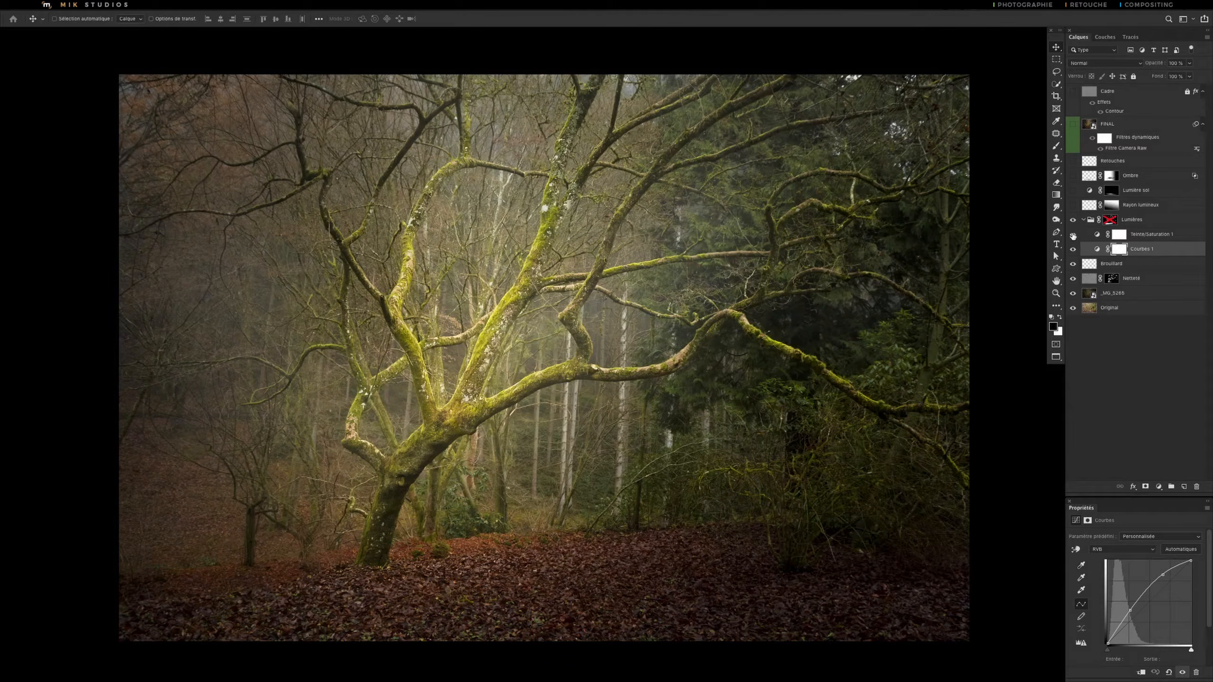
pyautogui.click(1073, 234)
pyautogui.click(1073, 234)
pyautogui.click(1149, 234)
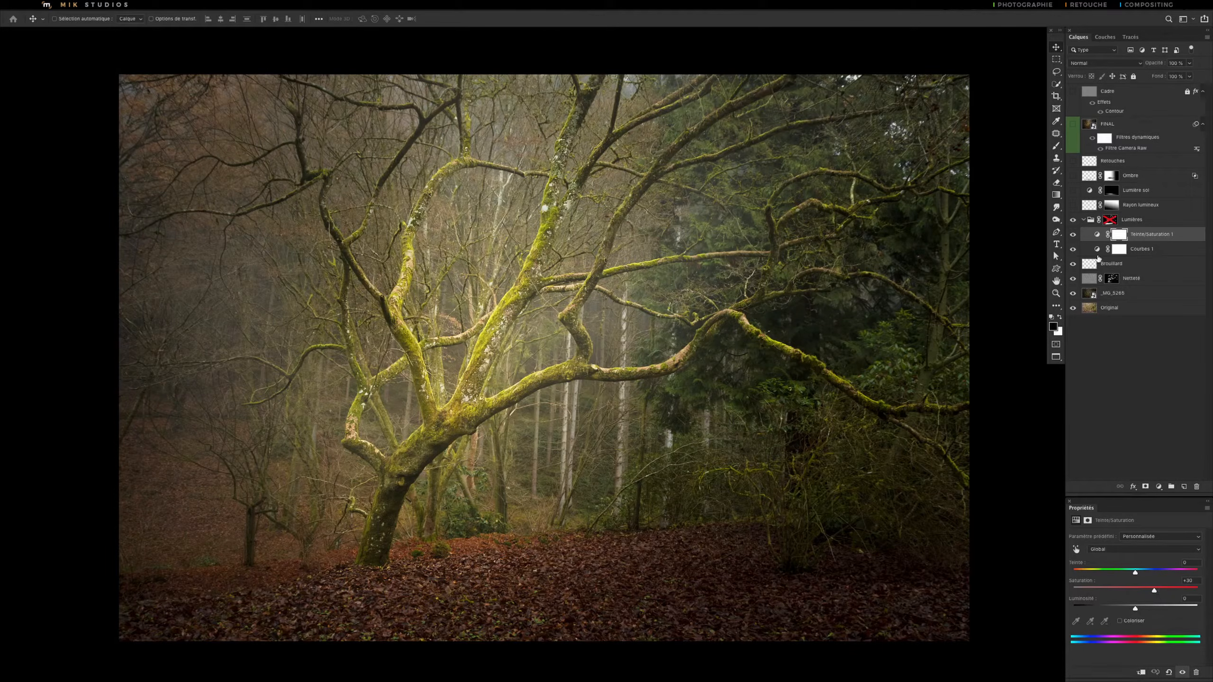
# Toggle Teinte/Saturation 1 and Courbes 1 in turn to compare their separate effects, leaving both shown.
pyautogui.click(1074, 234)
pyautogui.click(1073, 235)
pyautogui.click(1073, 249)
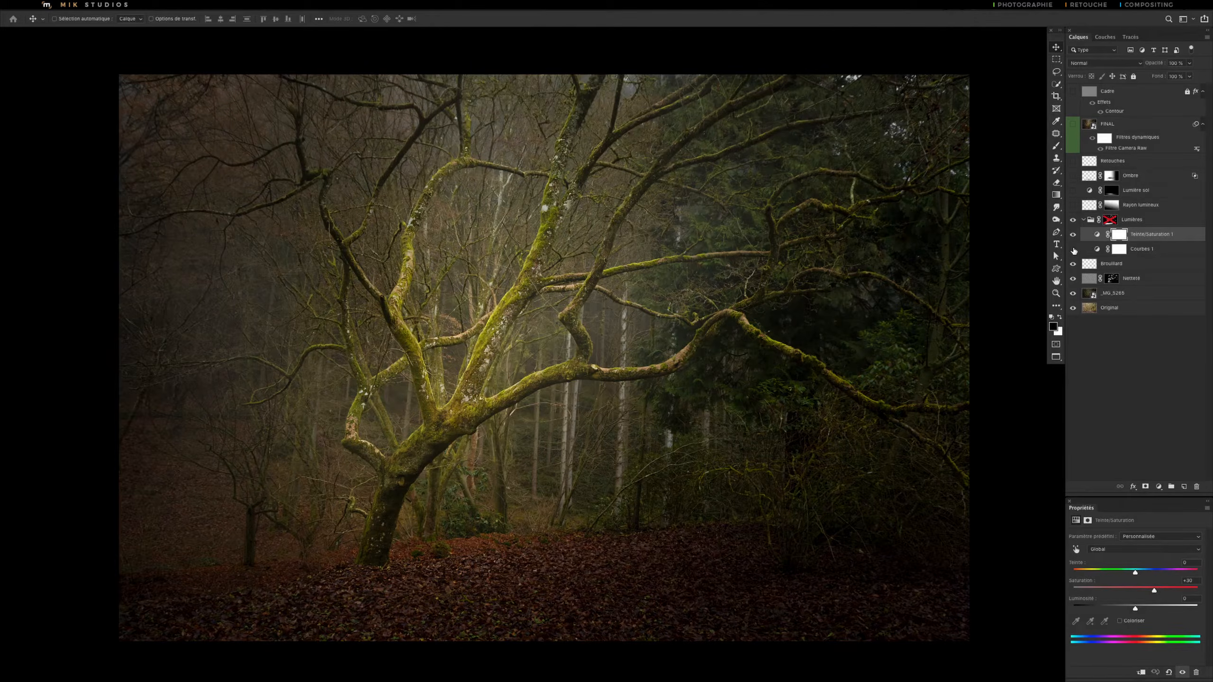
pyautogui.click(1074, 249)
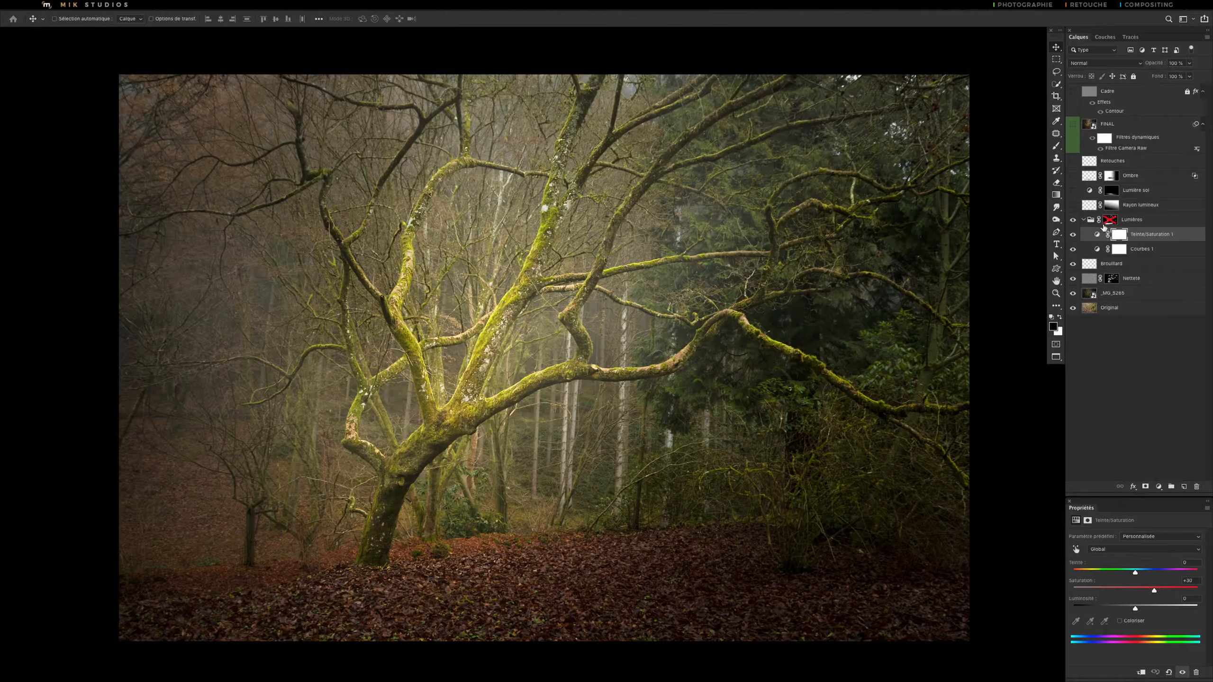
# Group Teinte/Saturation 1 and Courbes 1 inside Lumières, and take both layers back out of their groups.
pyautogui.keyDown('shift'); pyautogui.click(1098, 249); pyautogui.keyUp('shift')
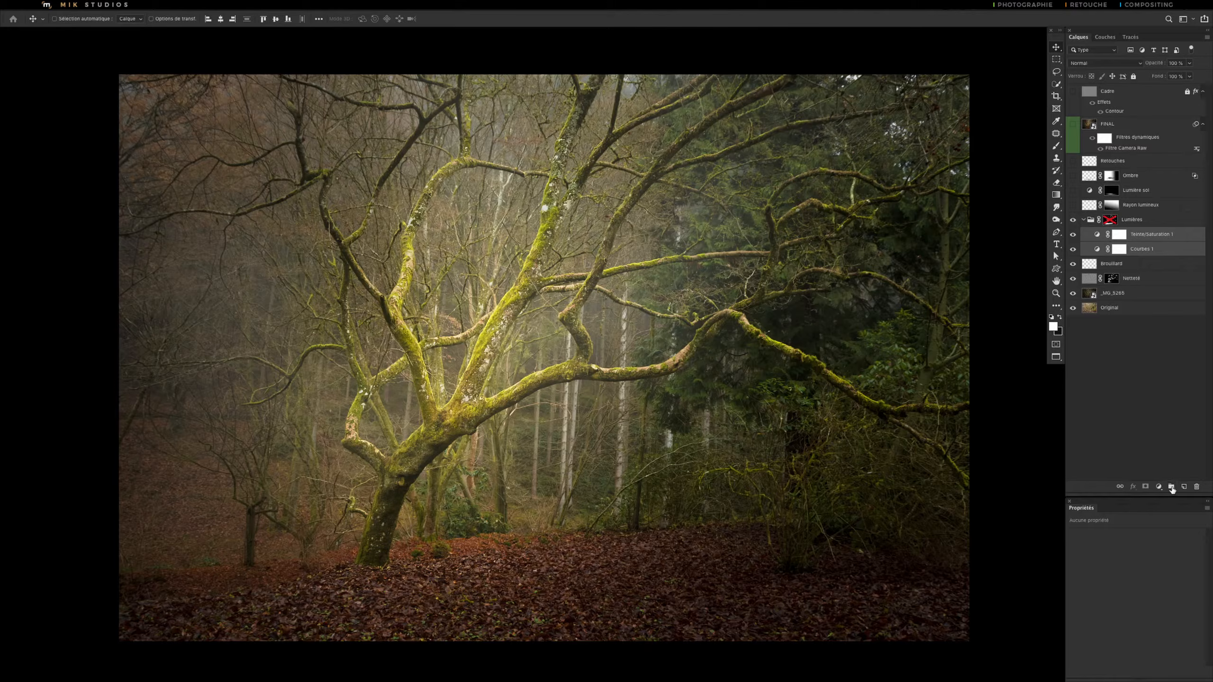
pyautogui.click(1171, 488)
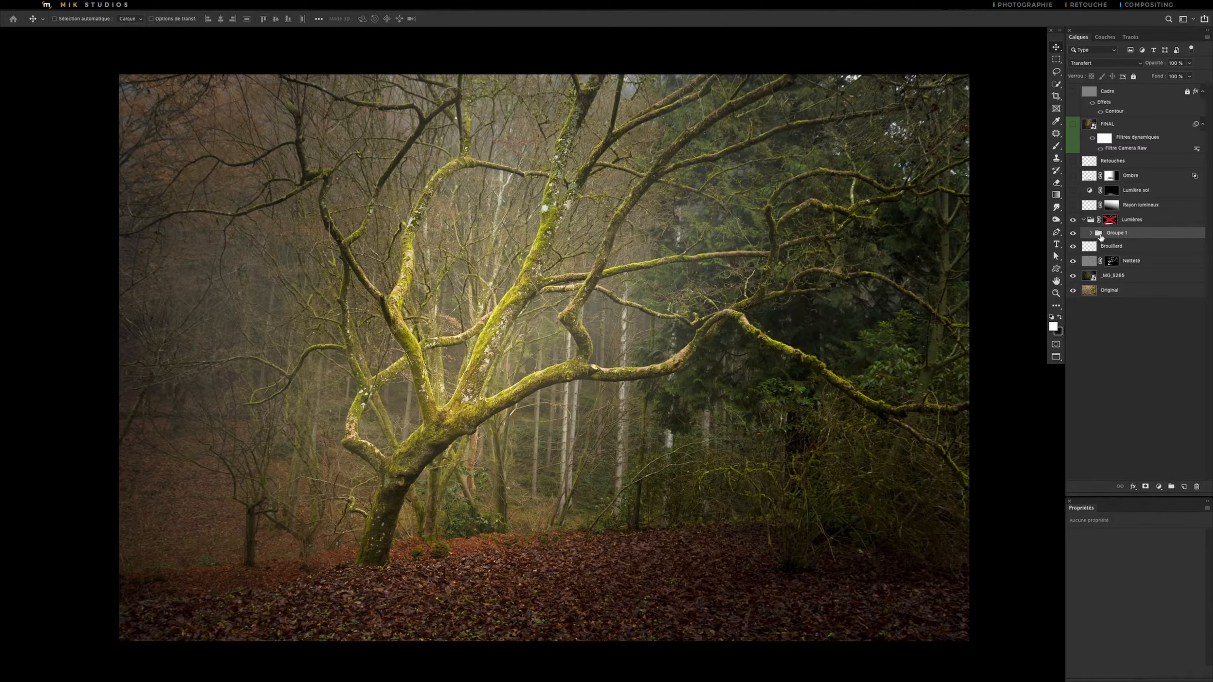
pyautogui.hotkey('ctrl', 'z')
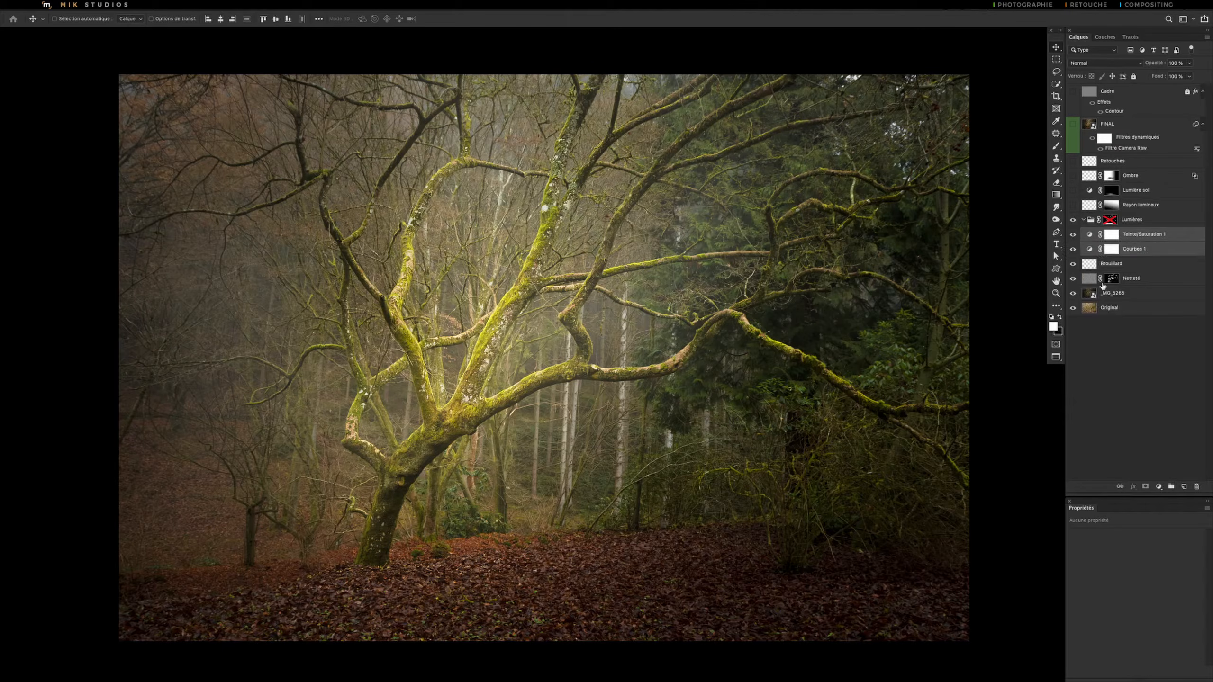
# Try grouping the two selected adjustment layers below the Lumières group, undoing the grouping each time.
pyautogui.click(1172, 487)
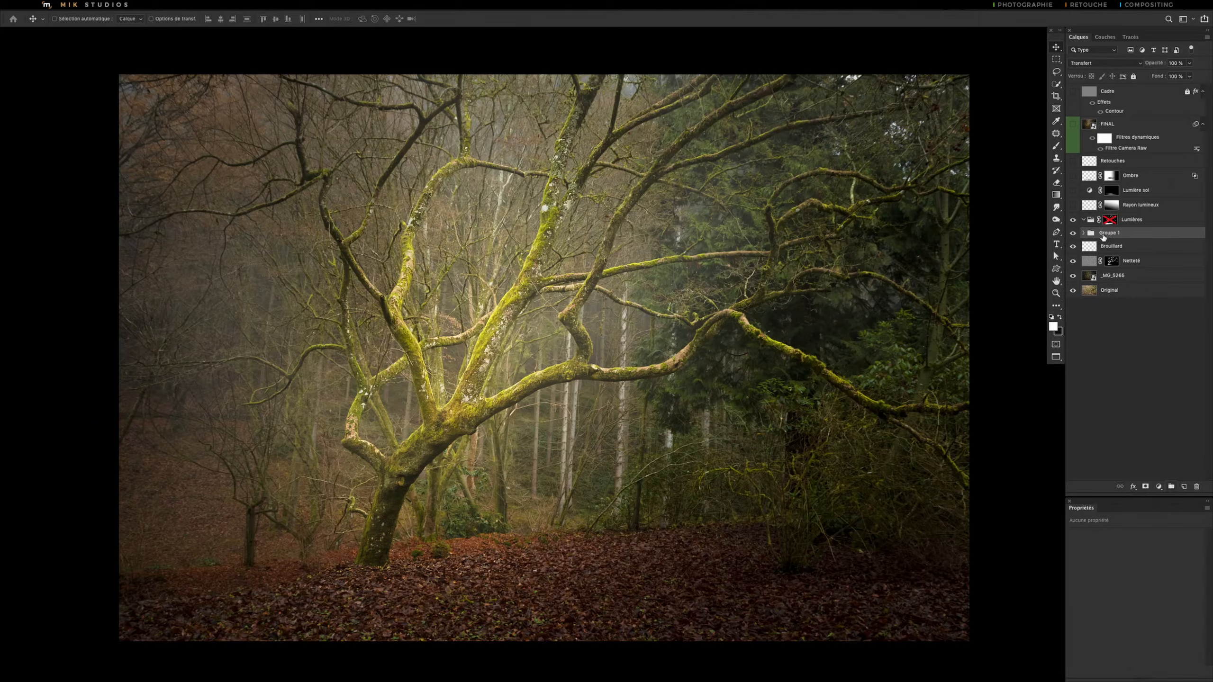
pyautogui.hotkey('ctrl', 'z')
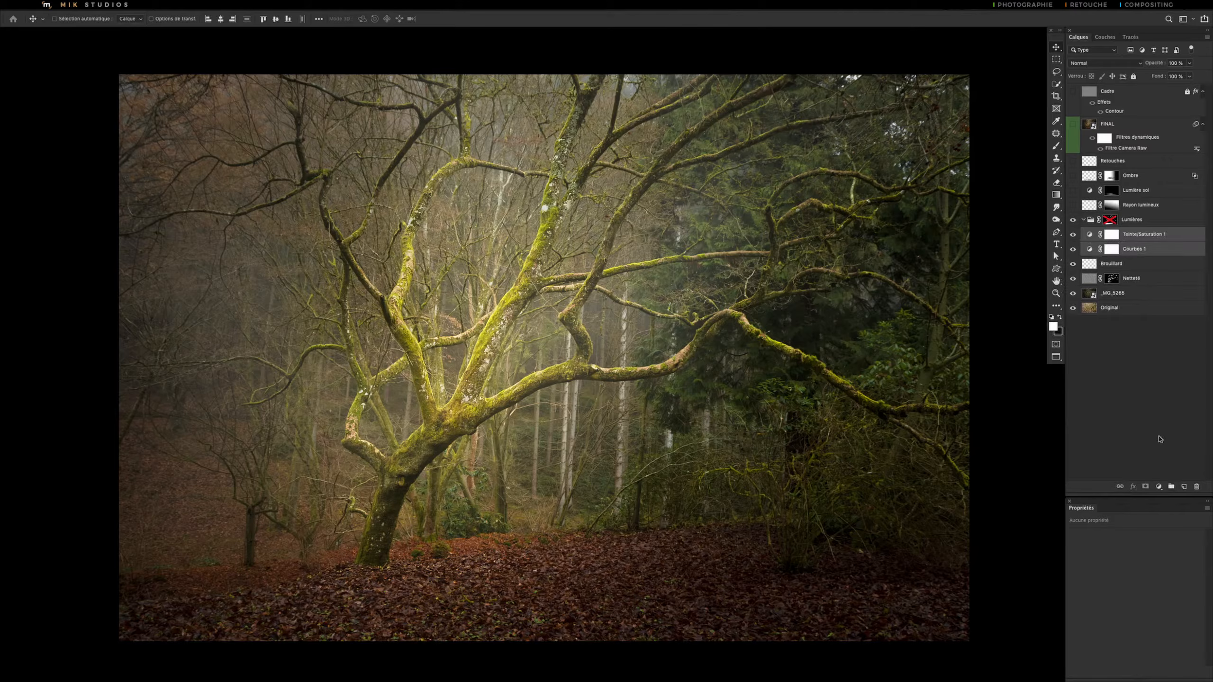
pyautogui.click(1170, 487)
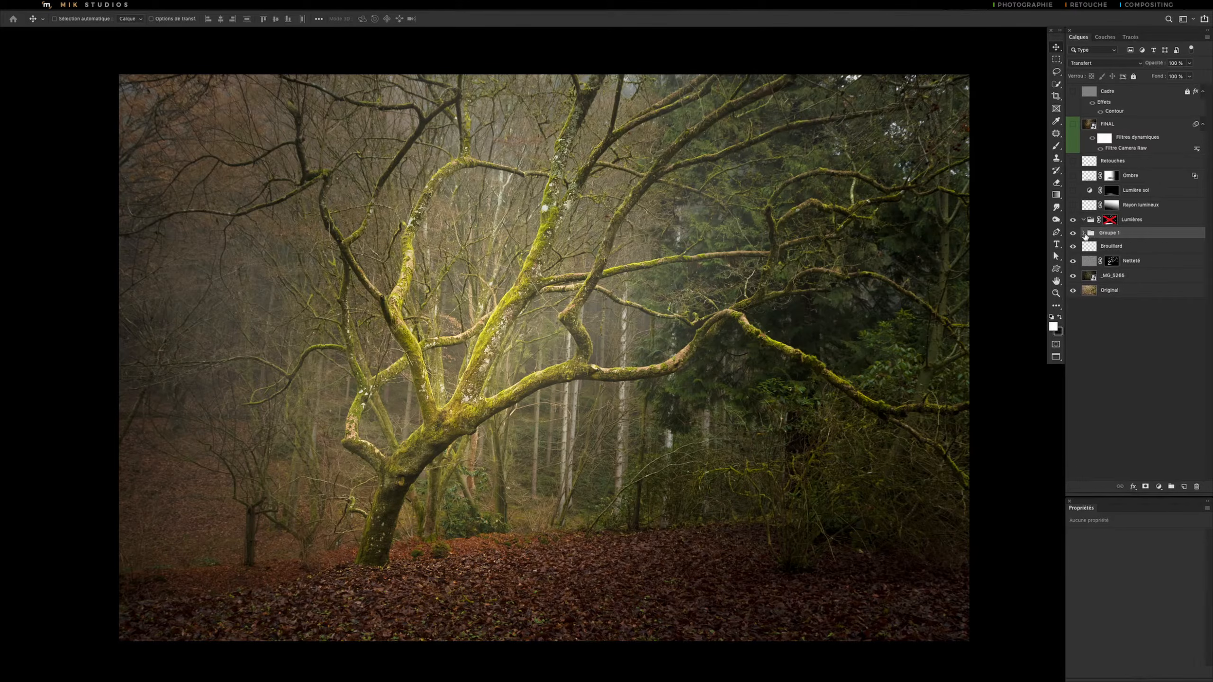
pyautogui.click(1085, 234)
pyautogui.hotkey('ctrl', 'z')
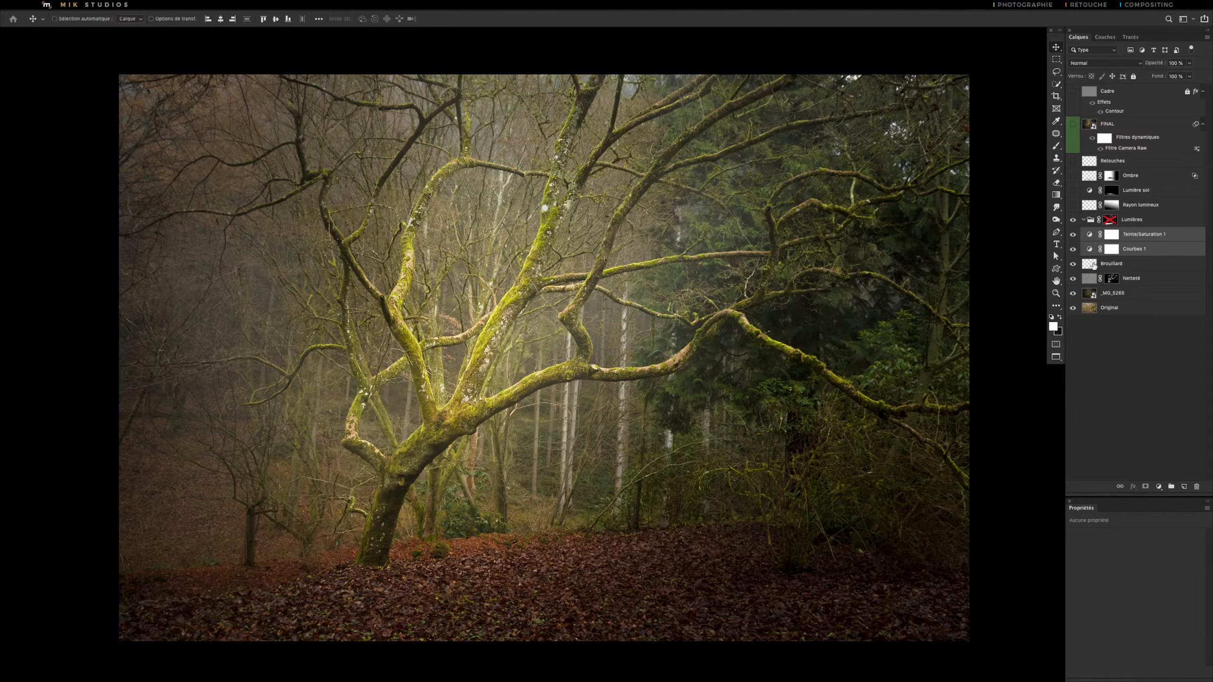
# Create an empty group above Brouillard, place the two adjustment layers inside it, and take them back out.
pyautogui.click(1108, 268)
pyautogui.click(1170, 487)
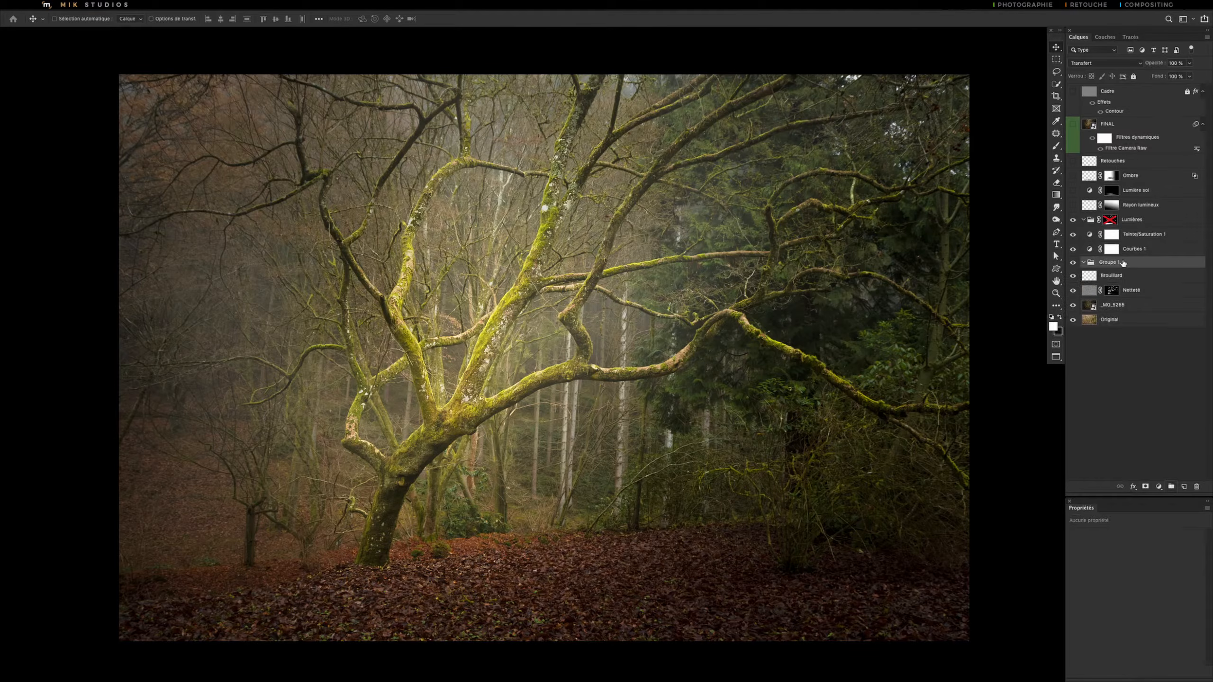
pyautogui.moveTo(1095, 264); pyautogui.dragTo(1100, 234)
pyautogui.click(1091, 246)
pyautogui.keyDown('ctrl'); pyautogui.click(1092, 262); pyautogui.keyUp('ctrl')
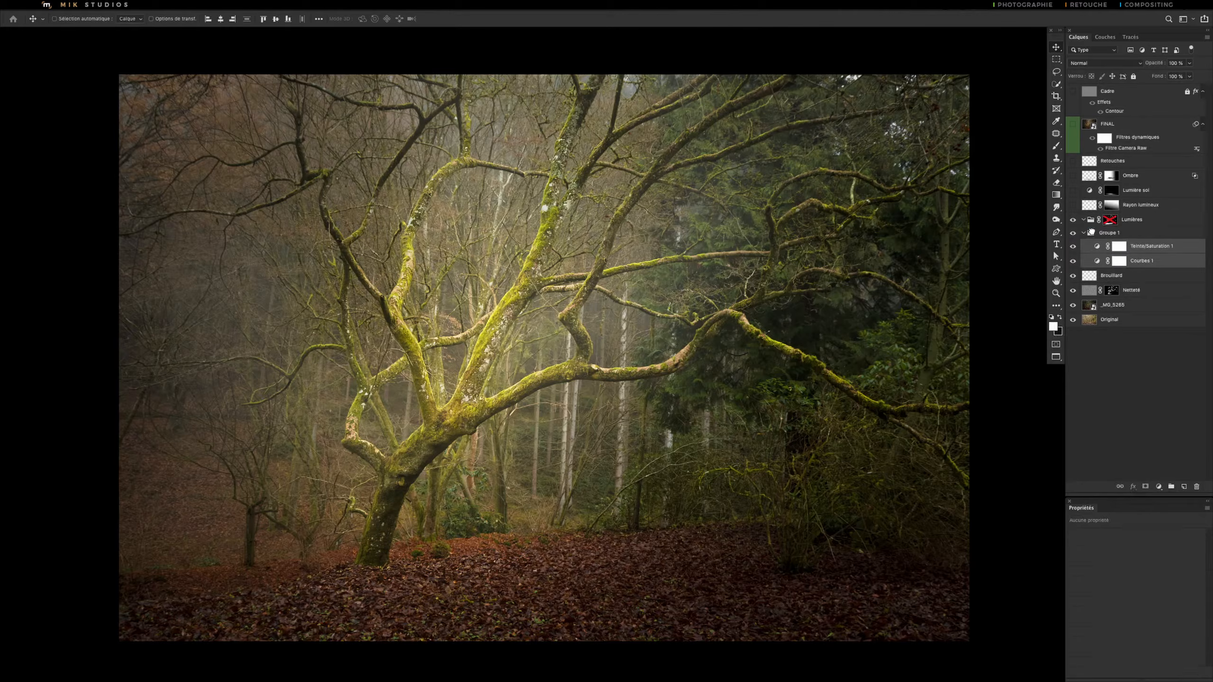
pyautogui.hotkey('ctrl', 'shift', 'g')
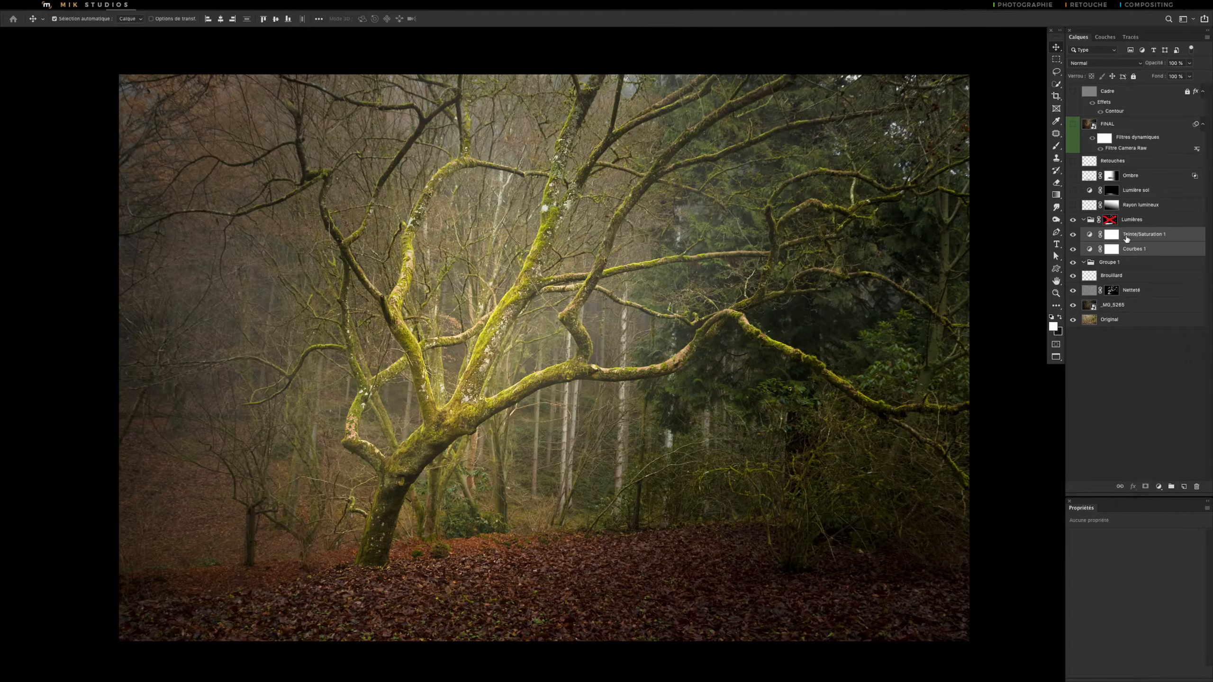
# Put the two adjustment layers back into Lumières with its mask enabled, and display that mask alone before returning to the photo.
pyautogui.moveTo(1127, 238); pyautogui.dragTo(1113, 221)
pyautogui.keyDown('shift'); pyautogui.click(1110, 220); pyautogui.keyUp('shift')
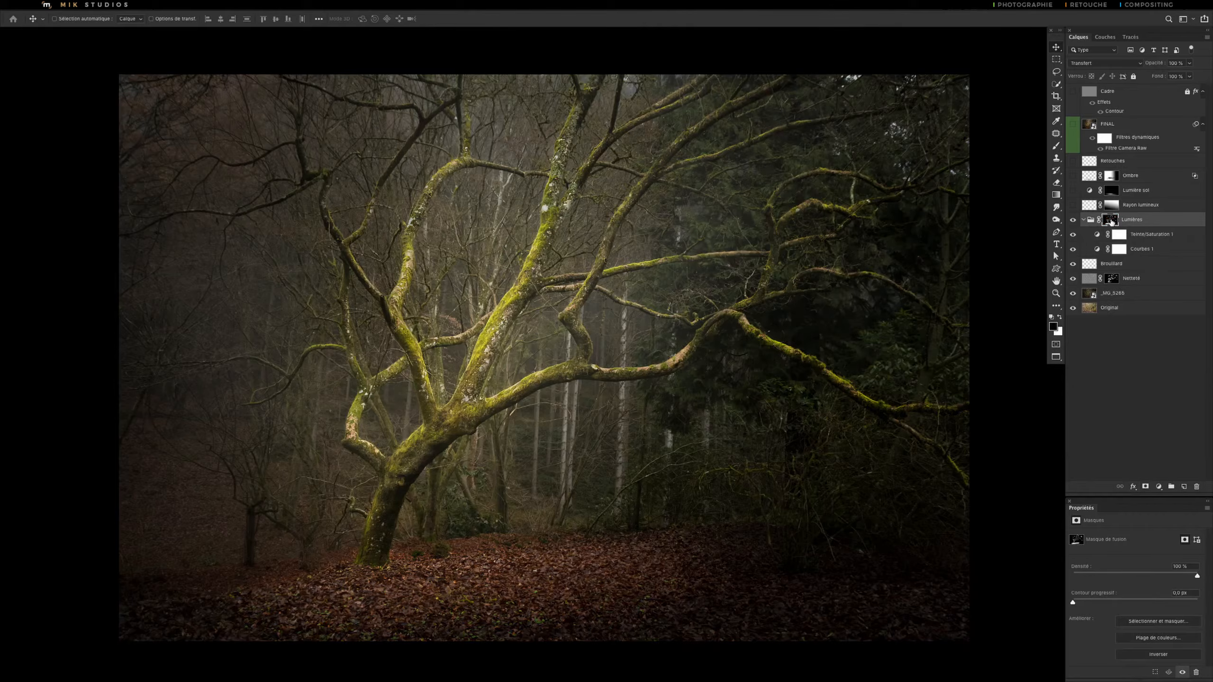
pyautogui.keyDown('alt'); pyautogui.click(1111, 219); pyautogui.keyUp('alt')
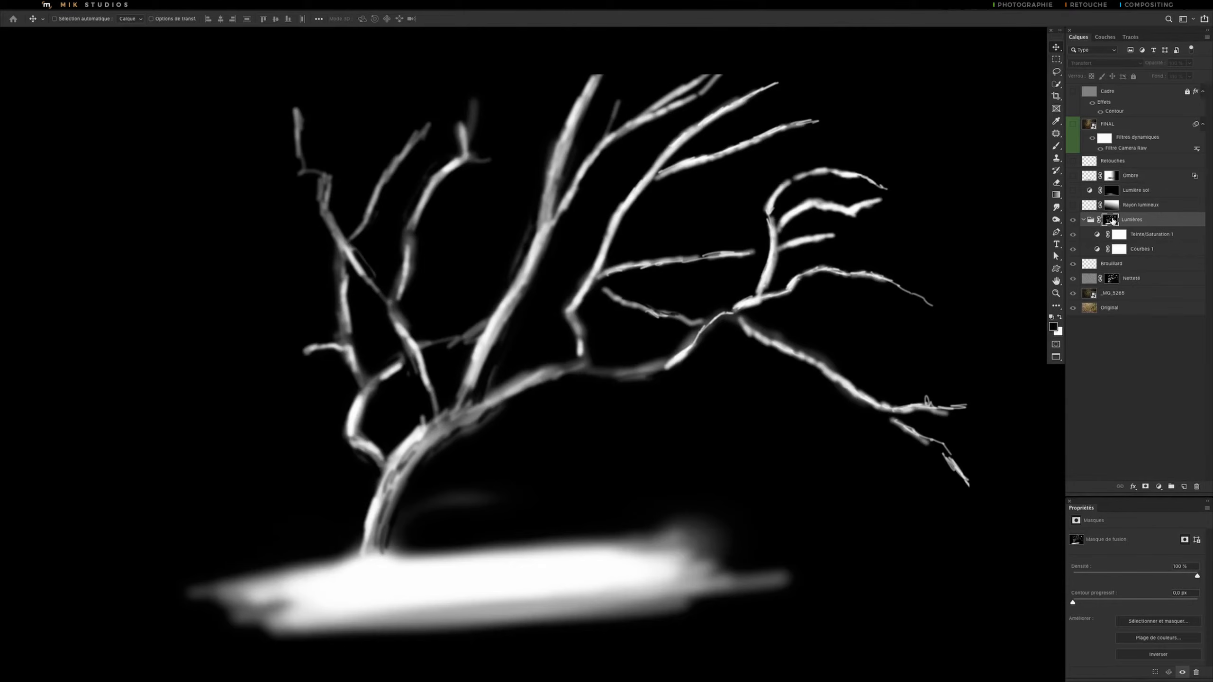
pyautogui.keyDown('alt'); pyautogui.click(1111, 221); pyautogui.keyUp('alt')
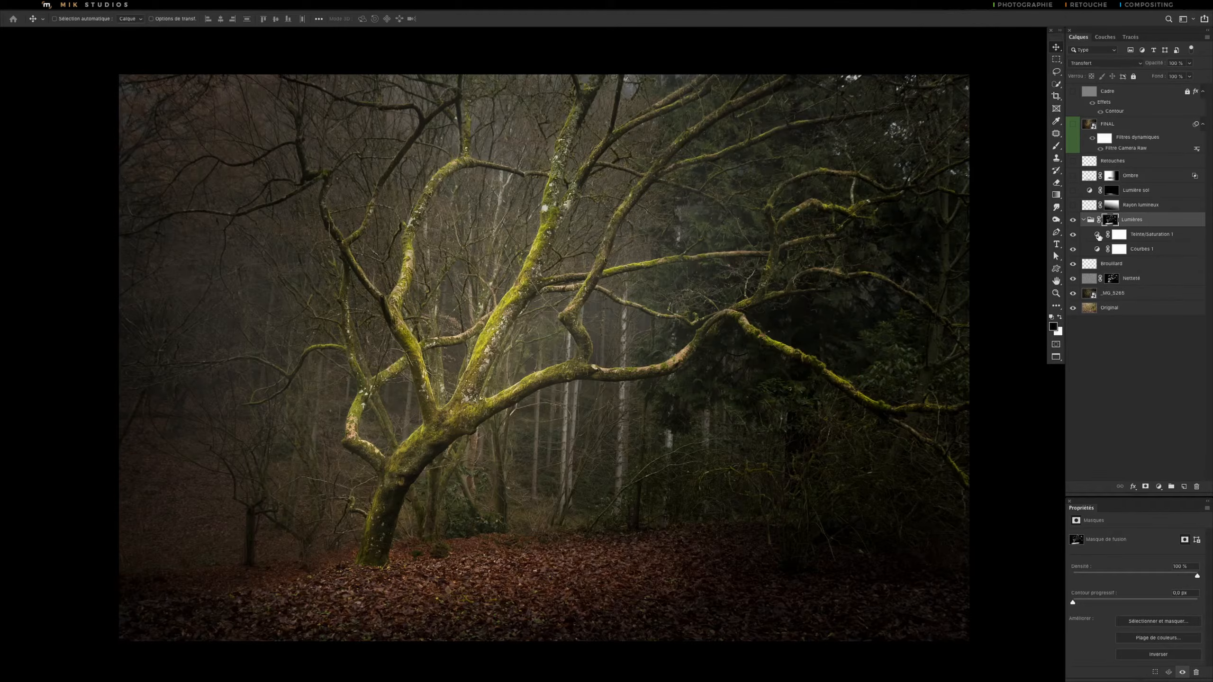
# Collapse the Lumières group and toggle its visibility to compare the lighting on the tree, leaving it shown.
pyautogui.click(1084, 220)
pyautogui.click(1073, 221)
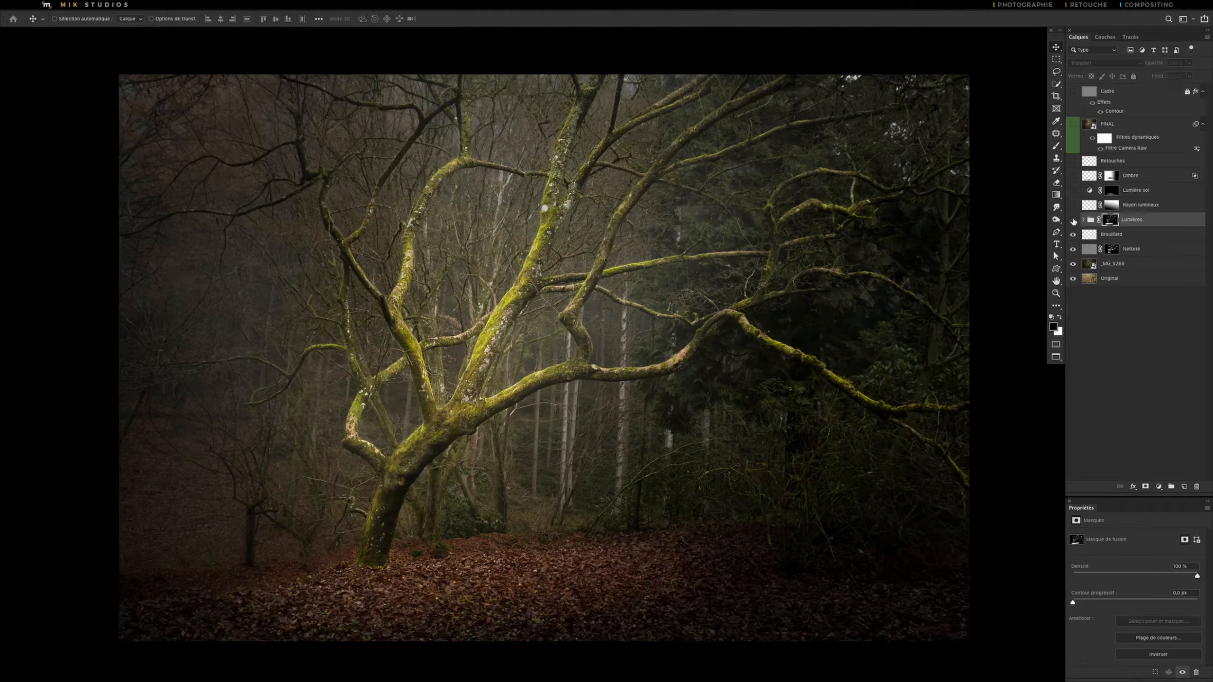
pyautogui.click(1073, 221)
pyautogui.click(1073, 221)
pyautogui.click(1074, 221)
pyautogui.click(1074, 220)
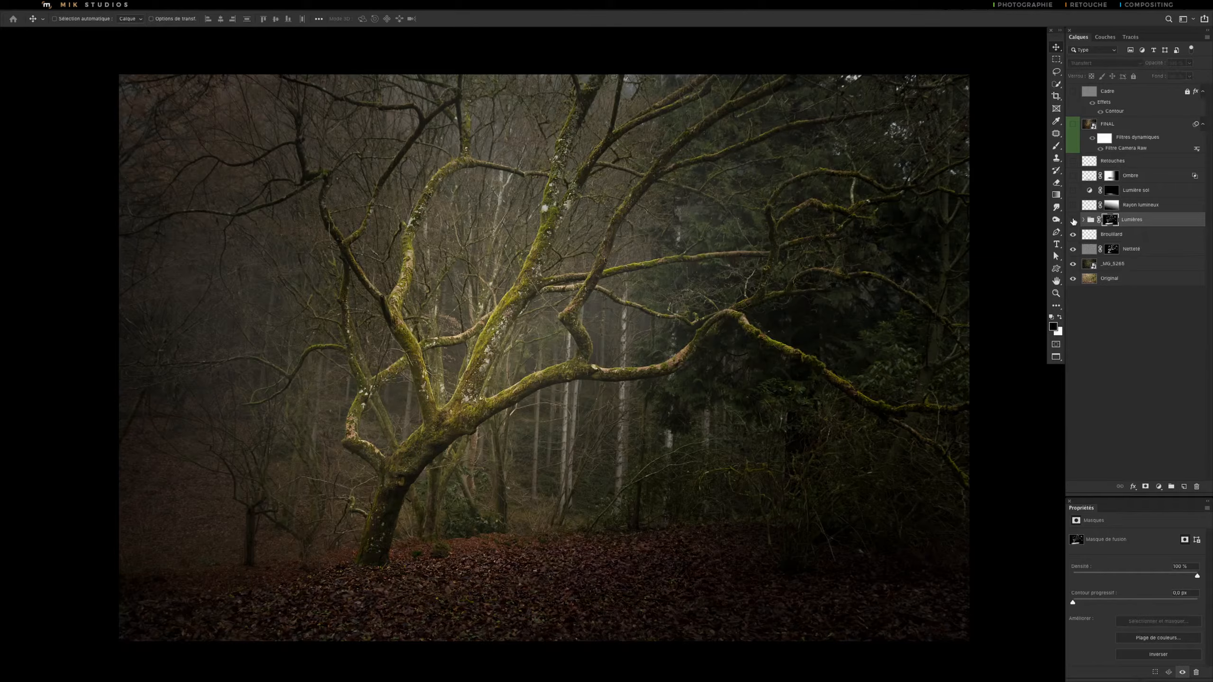
pyautogui.click(1074, 221)
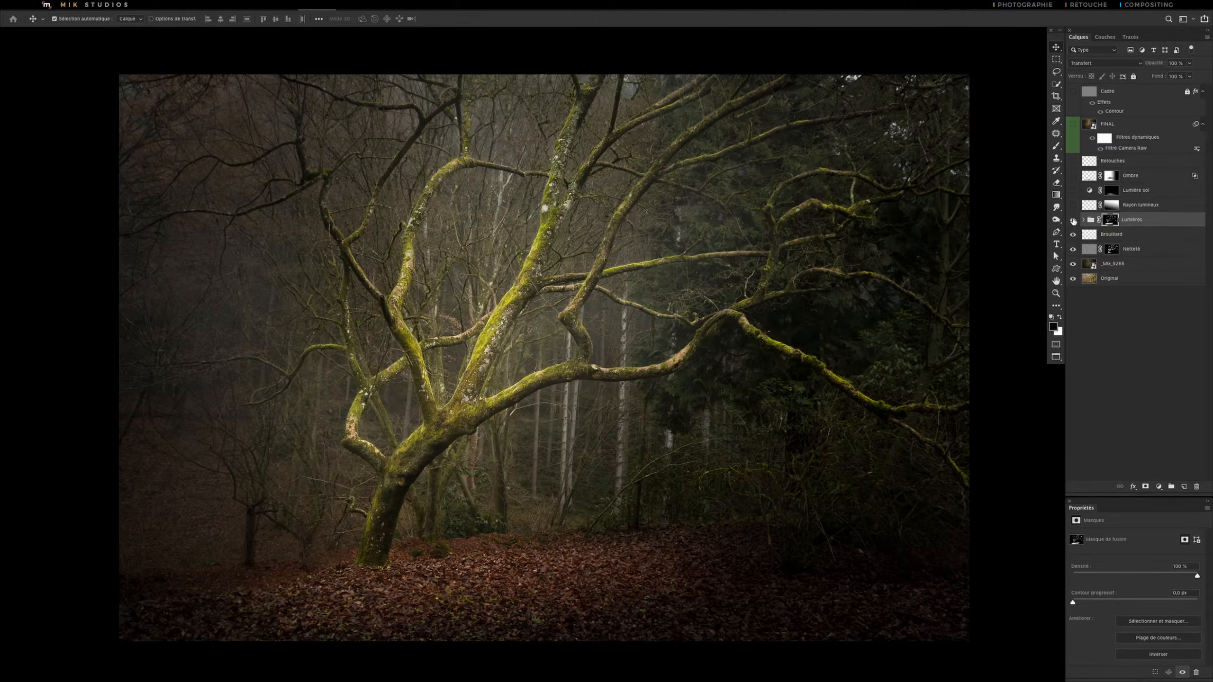
# Compare the photo at a reduced size with the Lumières group hidden and shown, leaving the group visible.
pyautogui.hotkey('ctrl', '-')
pyautogui.hotkey('ctrl', '-')
pyautogui.moveTo(655, 357); pyautogui.dragTo(631, 346)
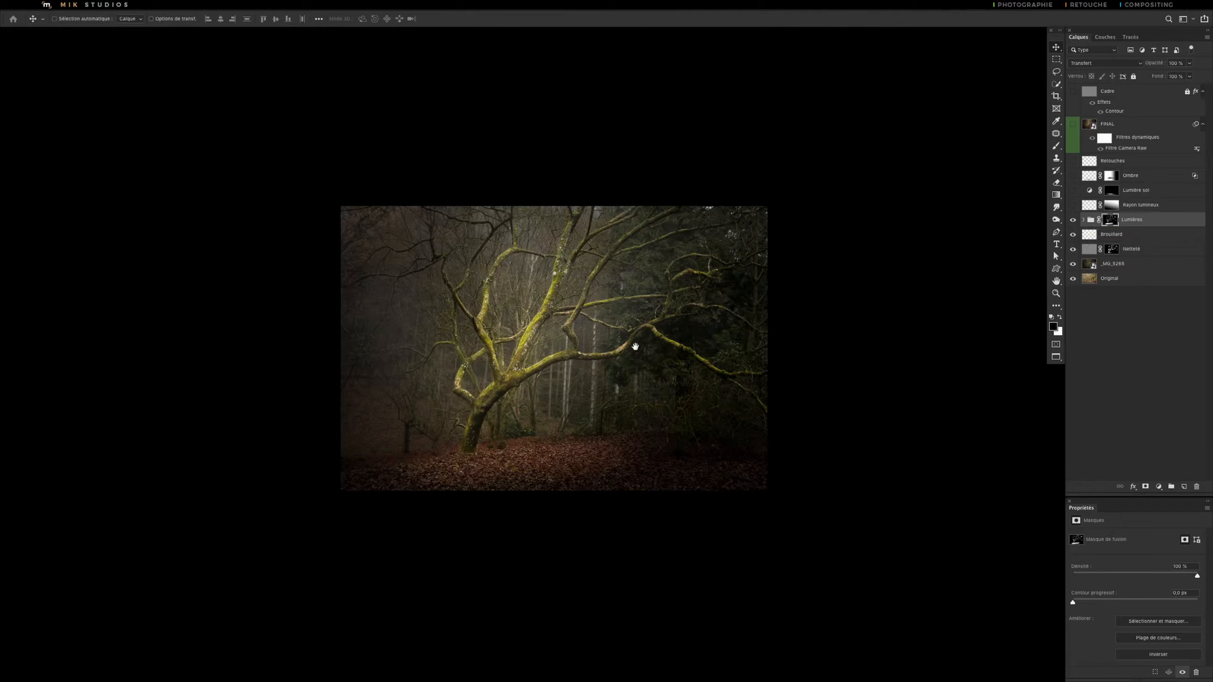
pyautogui.click(1074, 220)
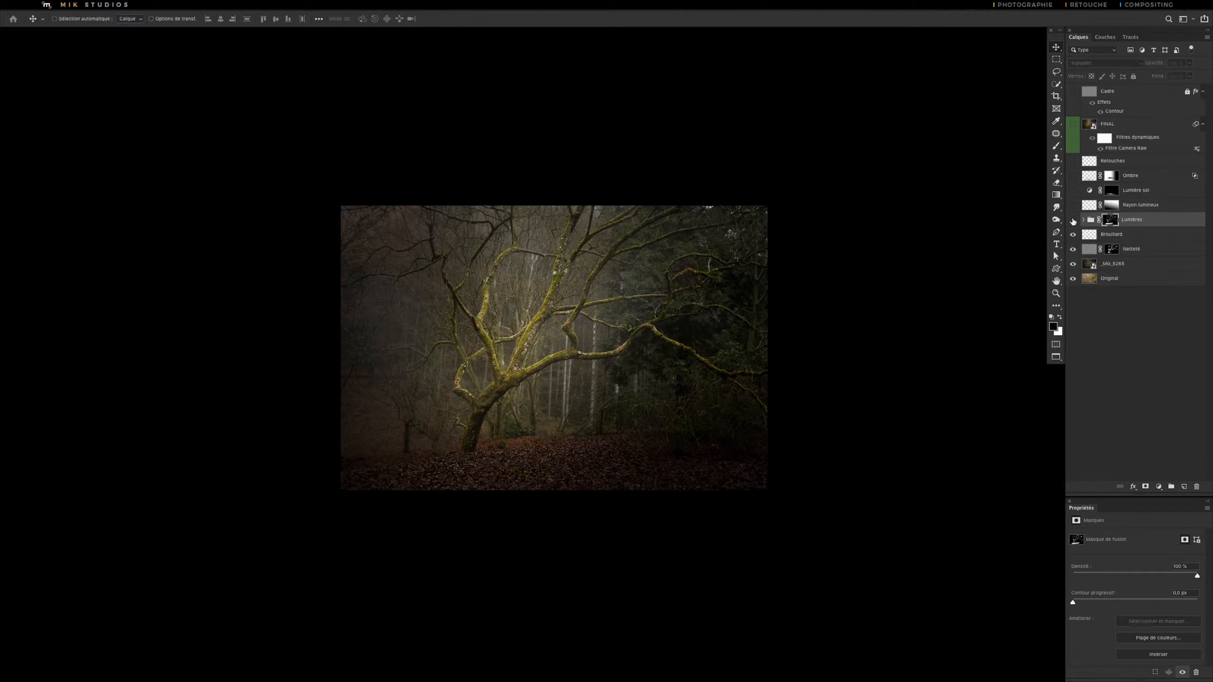
pyautogui.click(1073, 220)
pyautogui.click(1073, 220)
pyautogui.click(1073, 220)
pyautogui.click(1074, 220)
pyautogui.click(1073, 221)
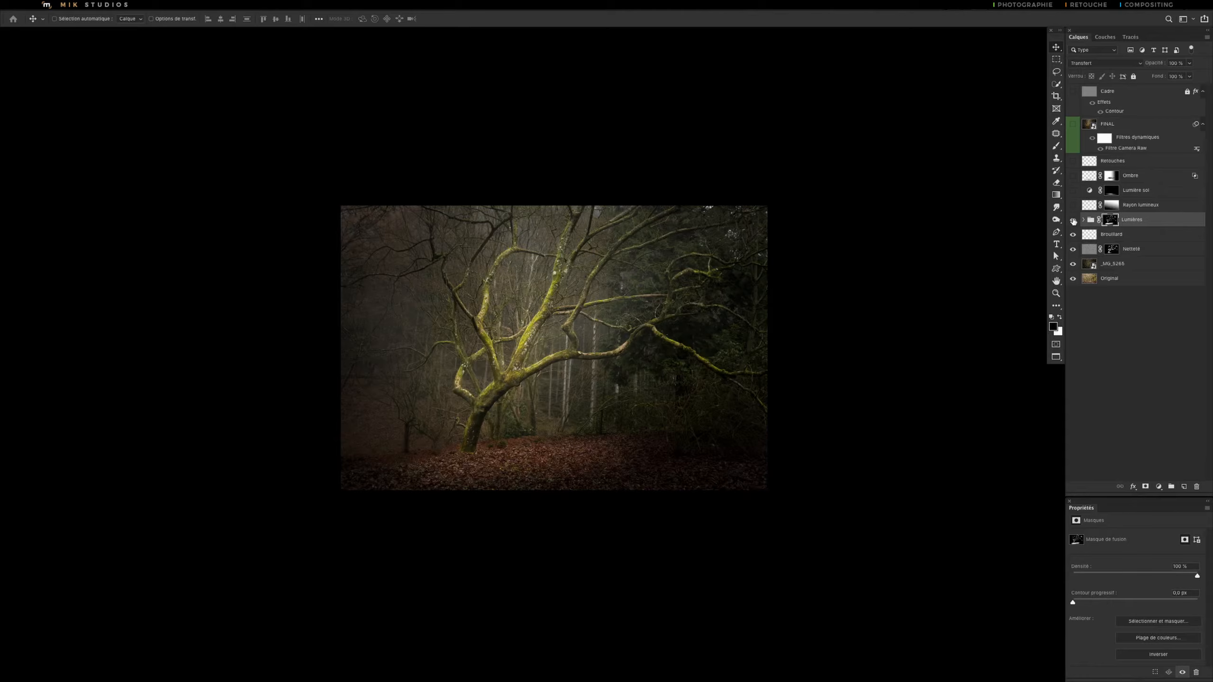
pyautogui.click(1073, 220)
pyautogui.click(1073, 220)
pyautogui.click(1073, 220)
pyautogui.click(1073, 220)
pyautogui.click(1073, 220)
pyautogui.click(1073, 221)
pyautogui.click(1073, 220)
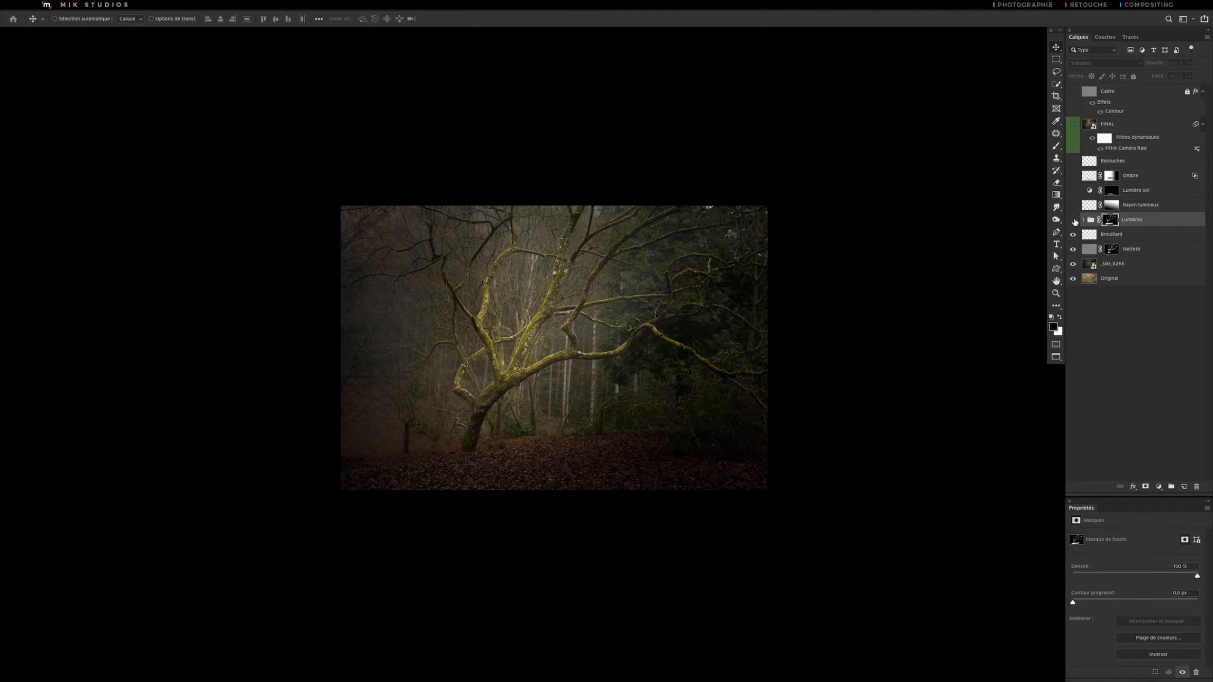
pyautogui.click(1073, 220)
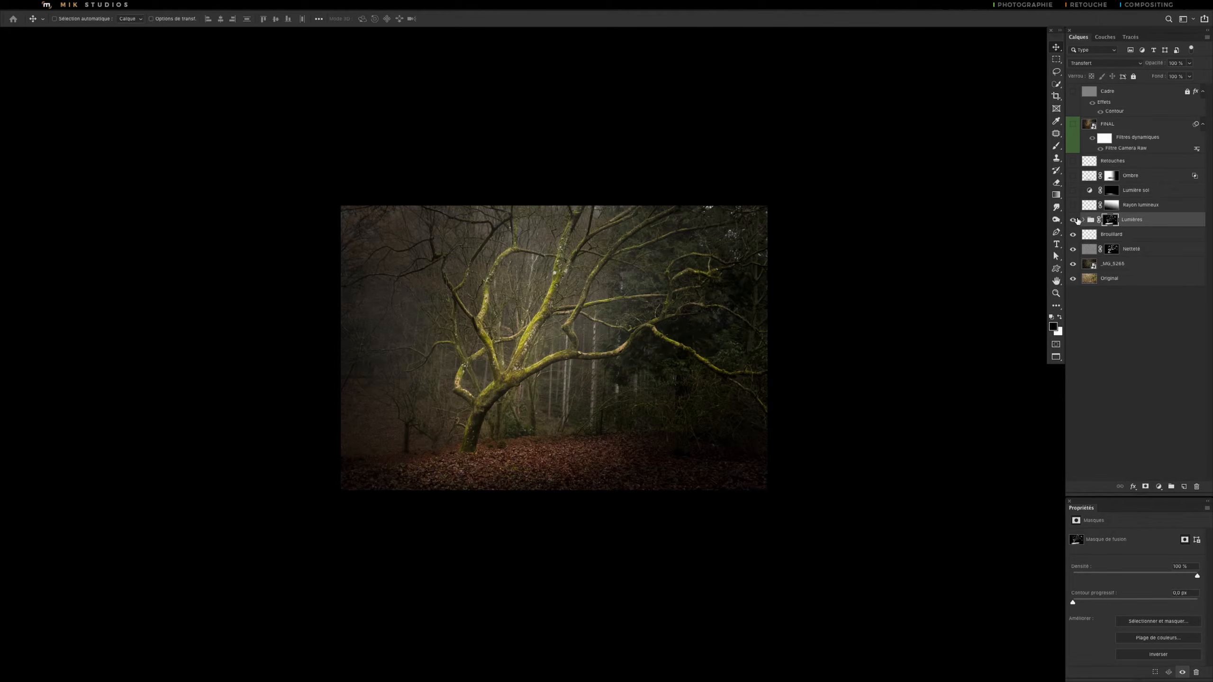
# Show the Original layer alone to compare it with the retouch, restore all visible layers, and enlarge the photo again.
pyautogui.keyDown('alt'); pyautogui.click(1073, 279); pyautogui.keyUp('alt')
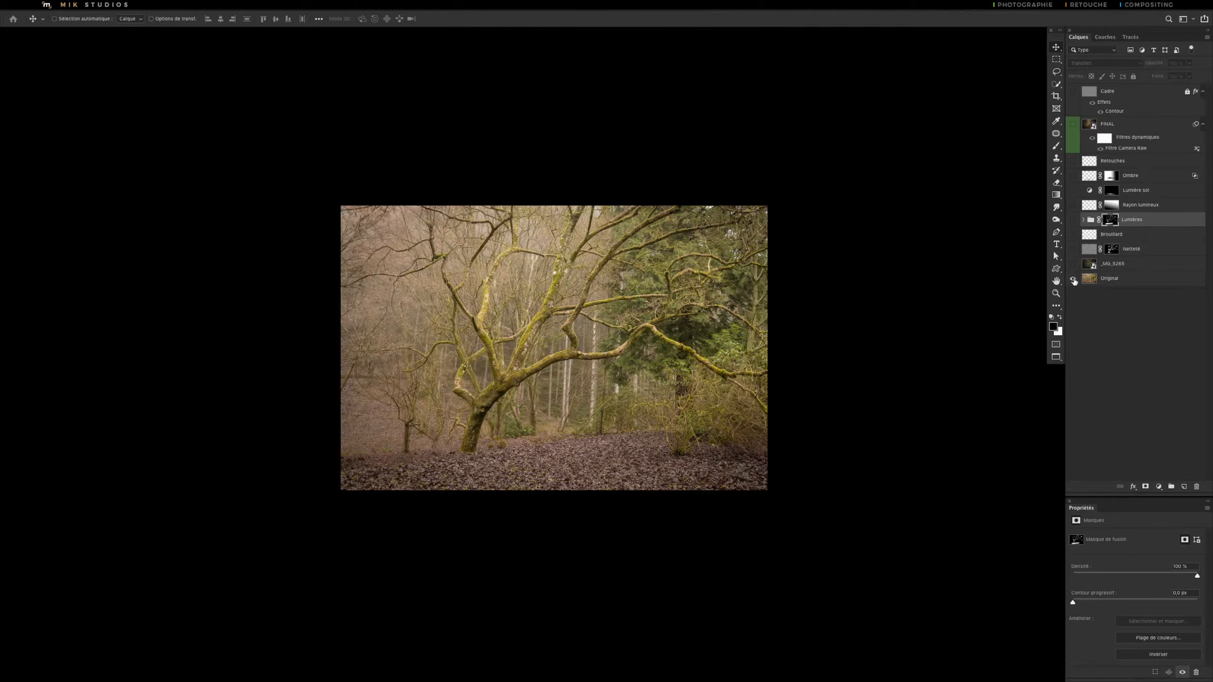
pyautogui.keyDown('alt'); pyautogui.click(1073, 279); pyautogui.keyUp('alt')
pyautogui.hotkey('ctrl', '+')
pyautogui.hotkey('ctrl', '+')
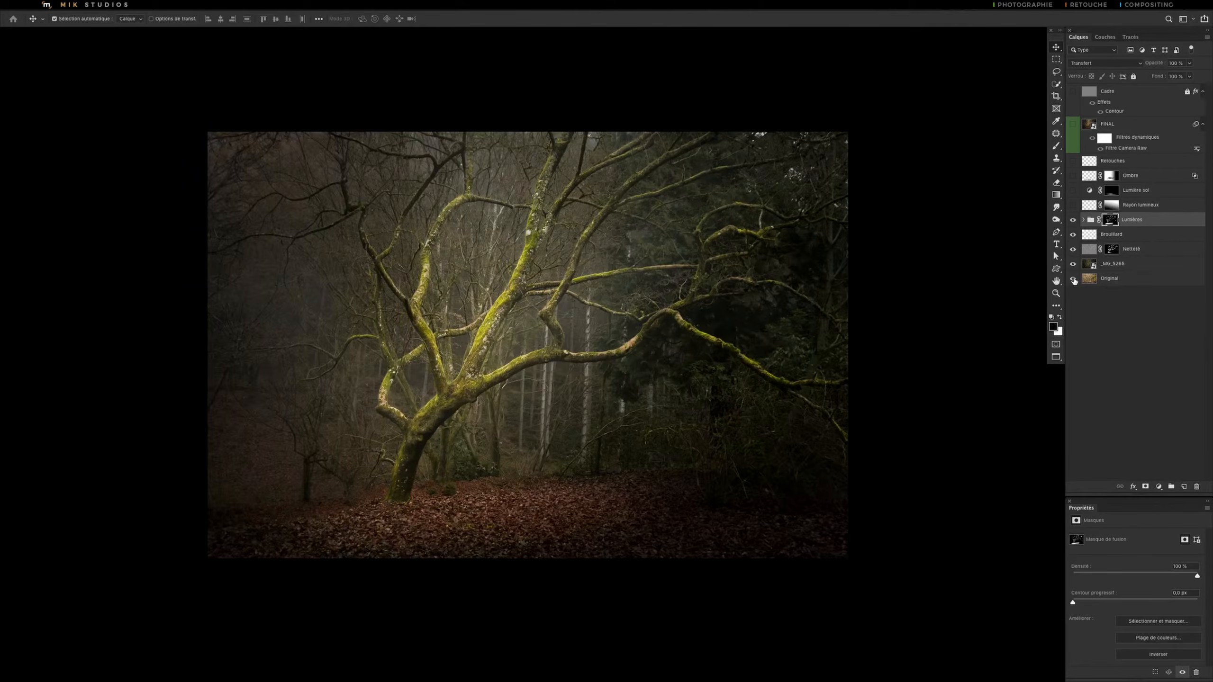
pyautogui.moveTo(464, 320); pyautogui.dragTo(501, 331)
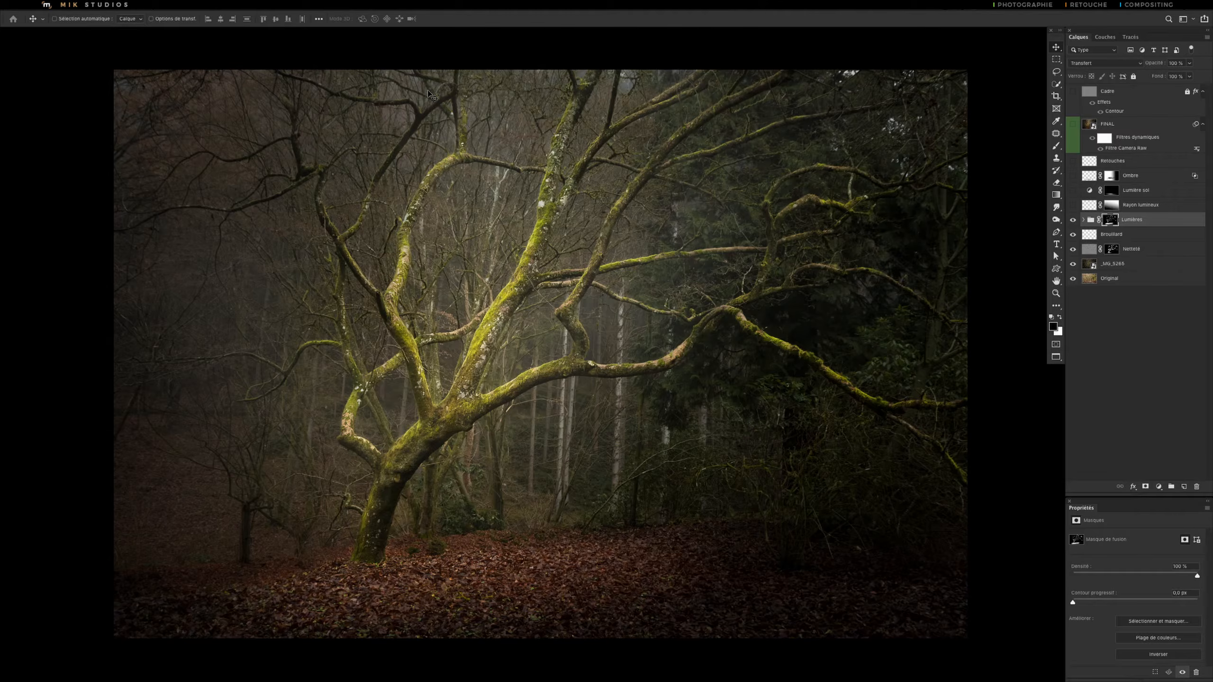
# Make the Rayon lumineux layer visible, switching it off and on to preview the light ray.
pyautogui.click(1072, 205)
pyautogui.click(1073, 206)
pyautogui.click(1072, 206)
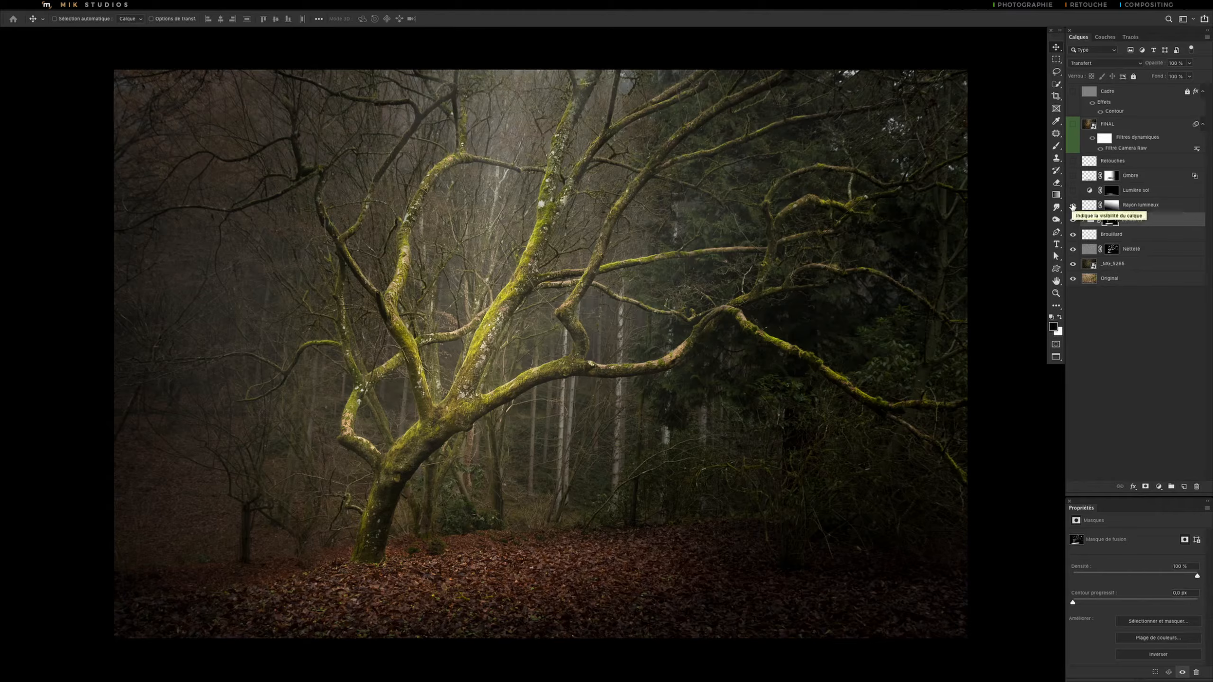
pyautogui.click(1073, 206)
pyautogui.click(1073, 205)
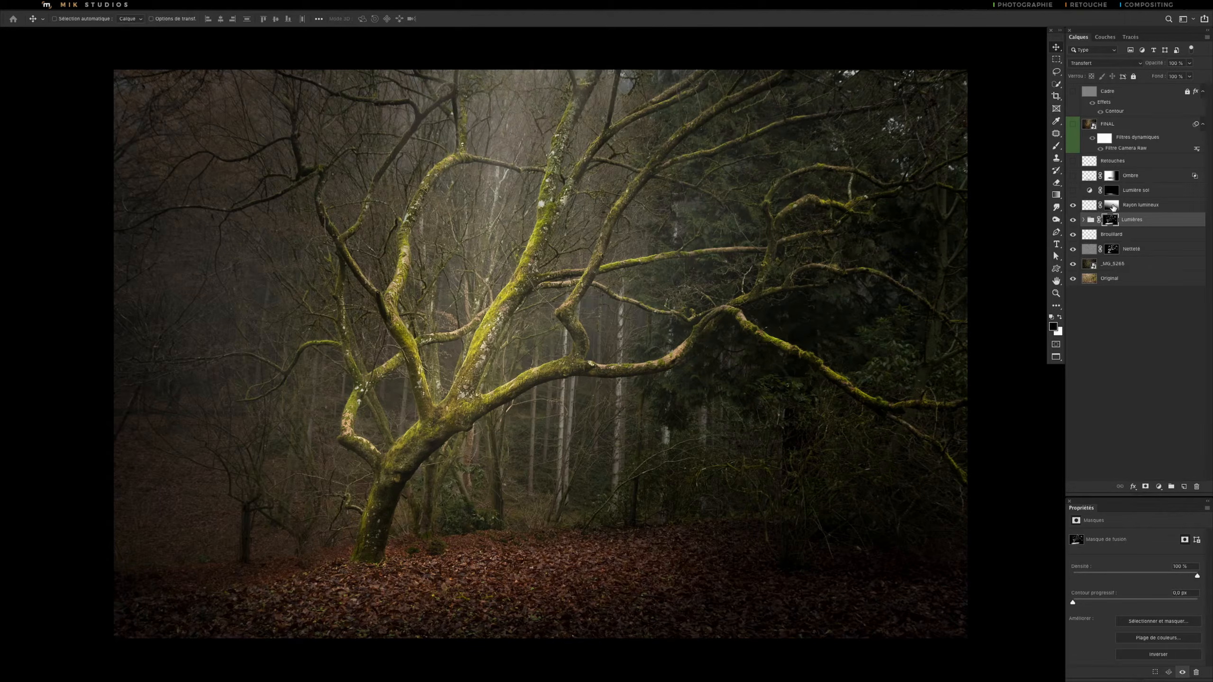
# Examine the Rayon lumineux mask by disabling and re-enabling it, and by displaying its gradient on its own.
pyautogui.keyDown('shift'); pyautogui.click(1112, 206); pyautogui.keyUp('shift')
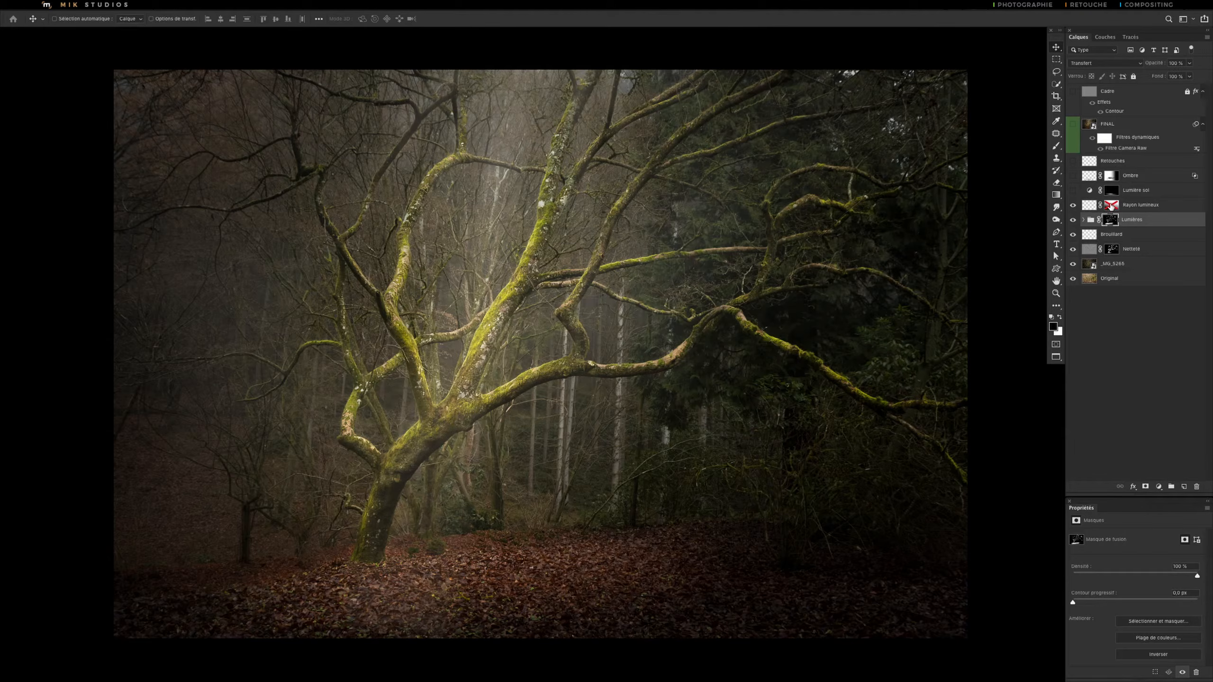
pyautogui.keyDown('shift'); pyautogui.click(1110, 206); pyautogui.keyUp('shift')
pyautogui.keyDown('alt'); pyautogui.click(1111, 205); pyautogui.keyUp('alt')
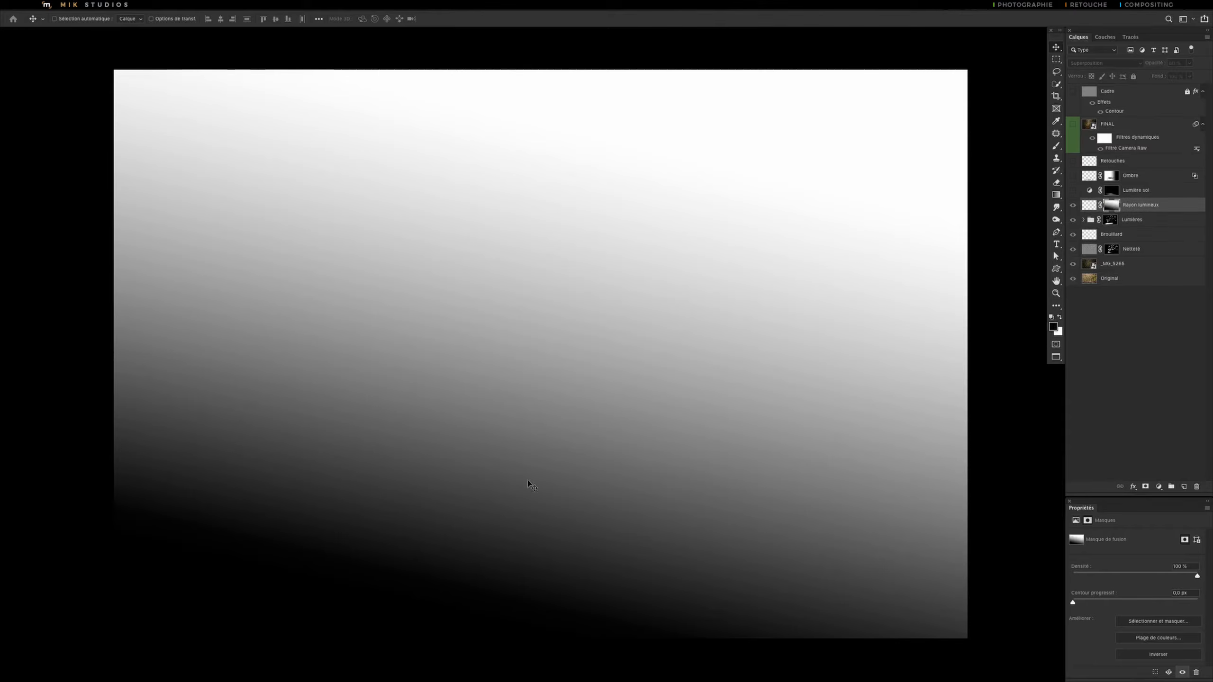
pyautogui.keyDown('alt'); pyautogui.click(1111, 205); pyautogui.keyUp('alt')
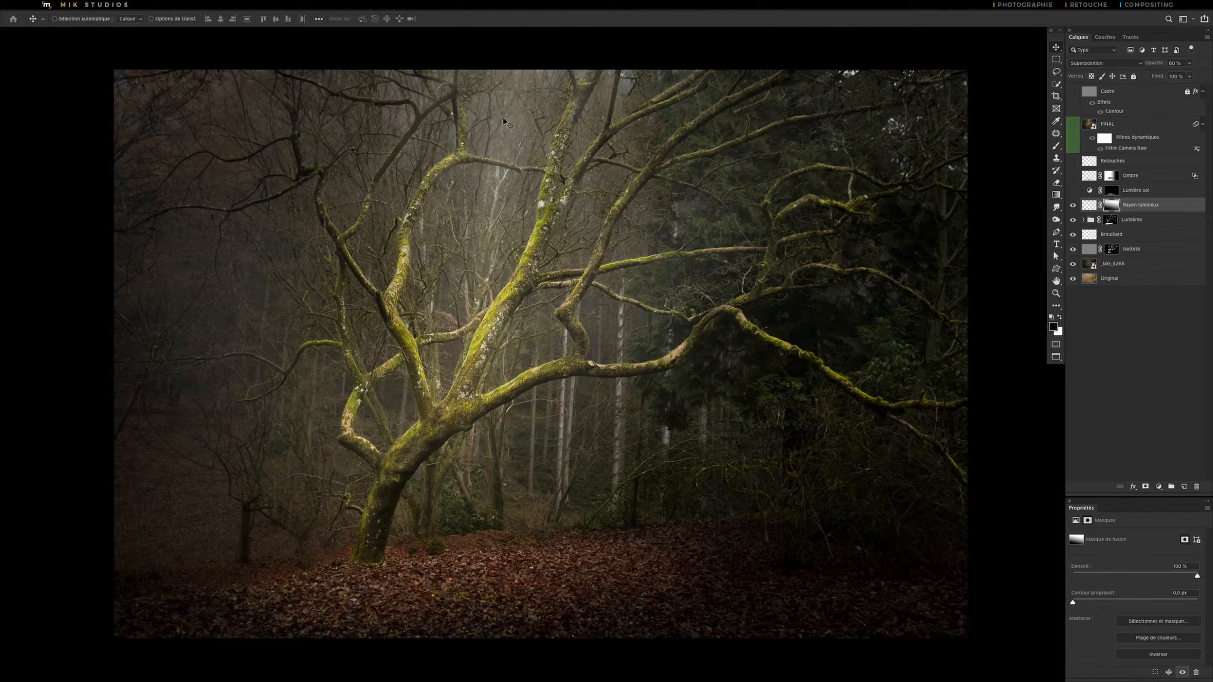
# Compare the photo with and without the masked Rayon lumineux layer, leaving it shown.
pyautogui.click(1073, 205)
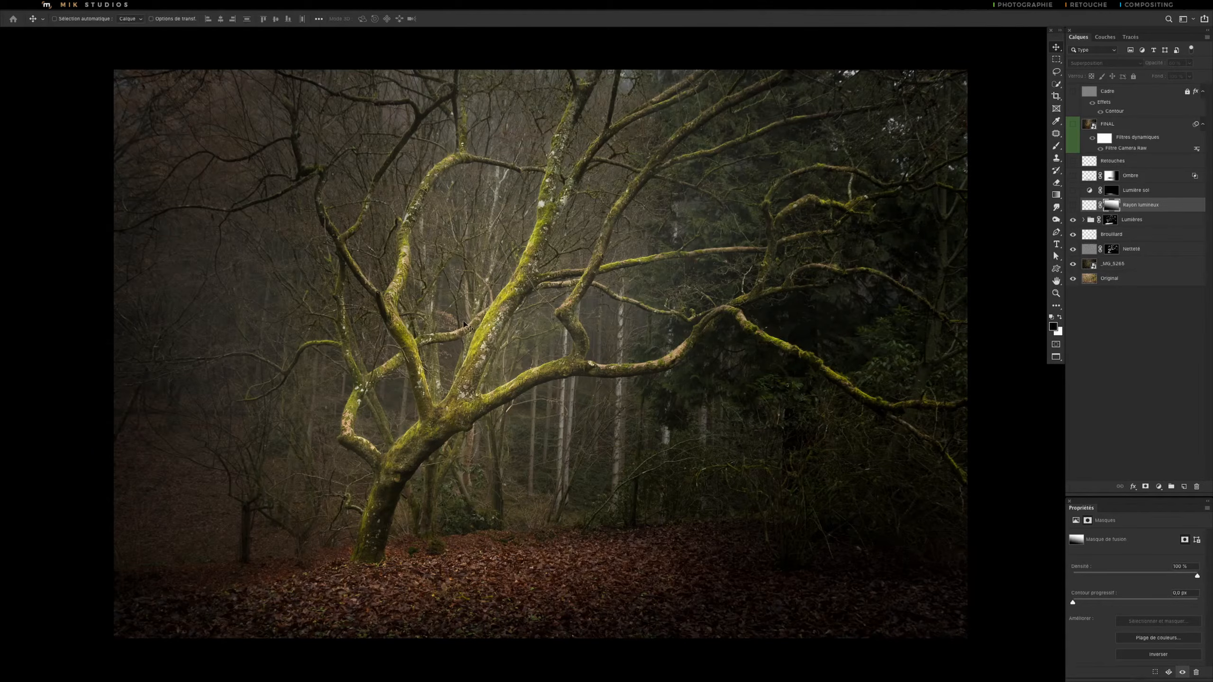
pyautogui.click(1074, 205)
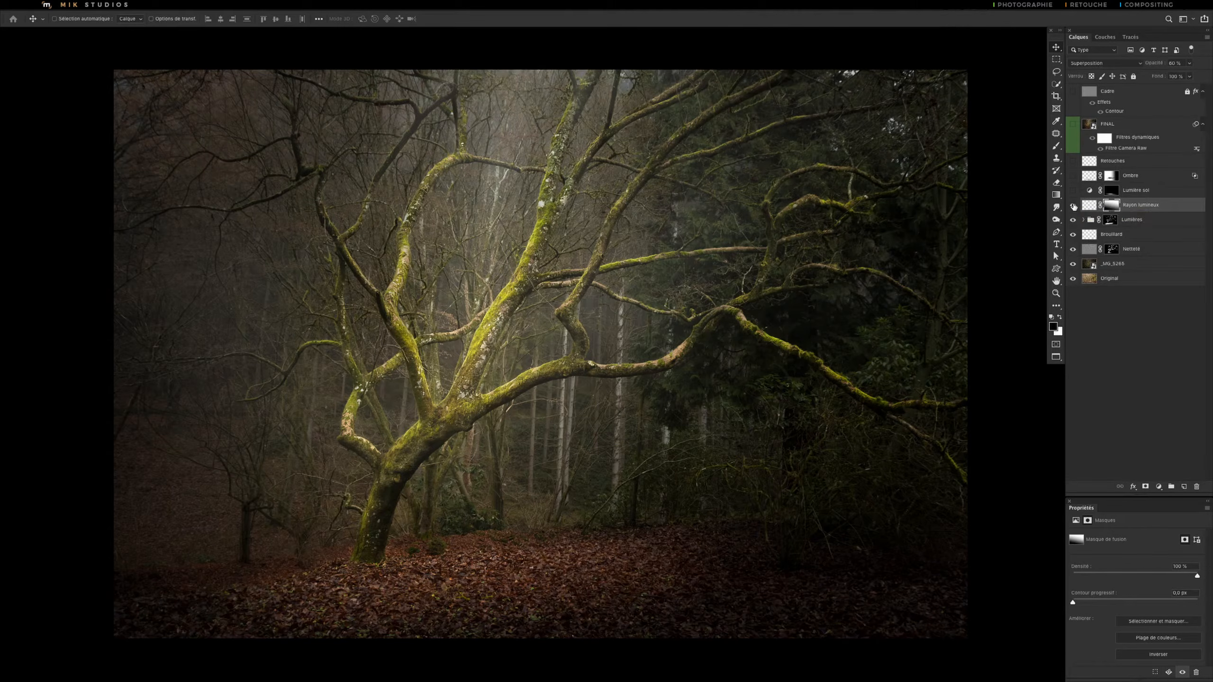
pyautogui.click(1074, 205)
pyautogui.click(1073, 205)
# Show the Lumière sol curves layer, and inspect its curve and the mask painted over the ground.
pyautogui.click(1074, 191)
pyautogui.click(1091, 191)
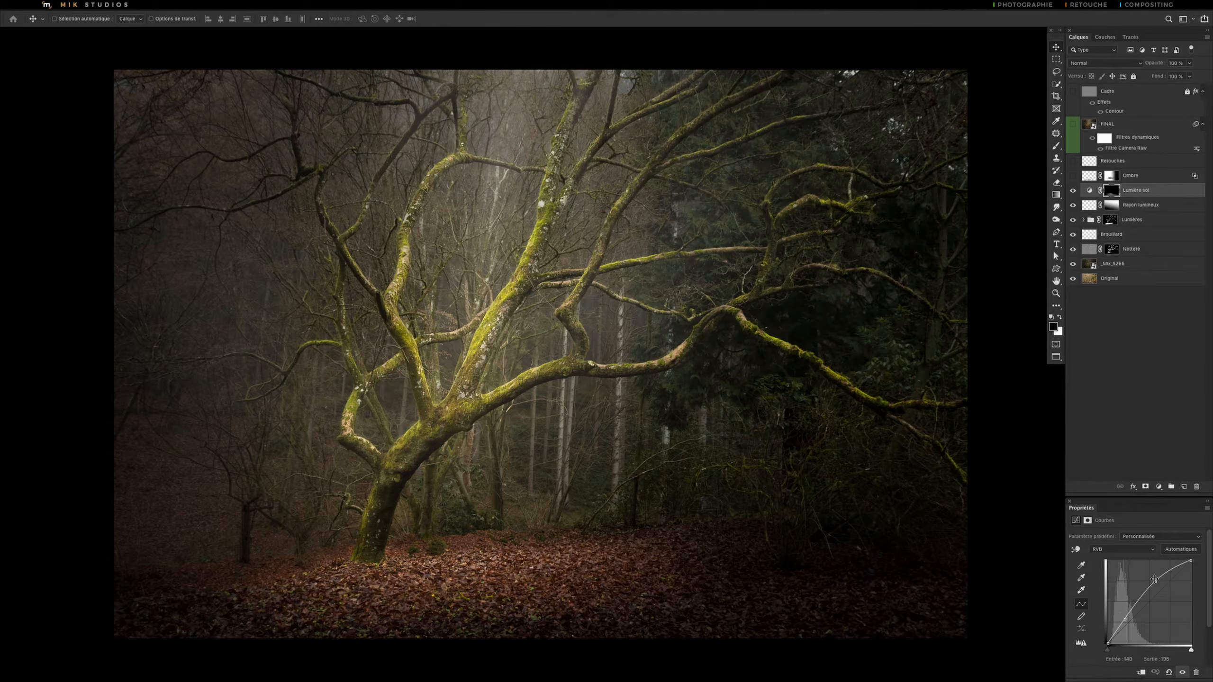
pyautogui.keyDown('alt'); pyautogui.click(1114, 191); pyautogui.keyUp('alt')
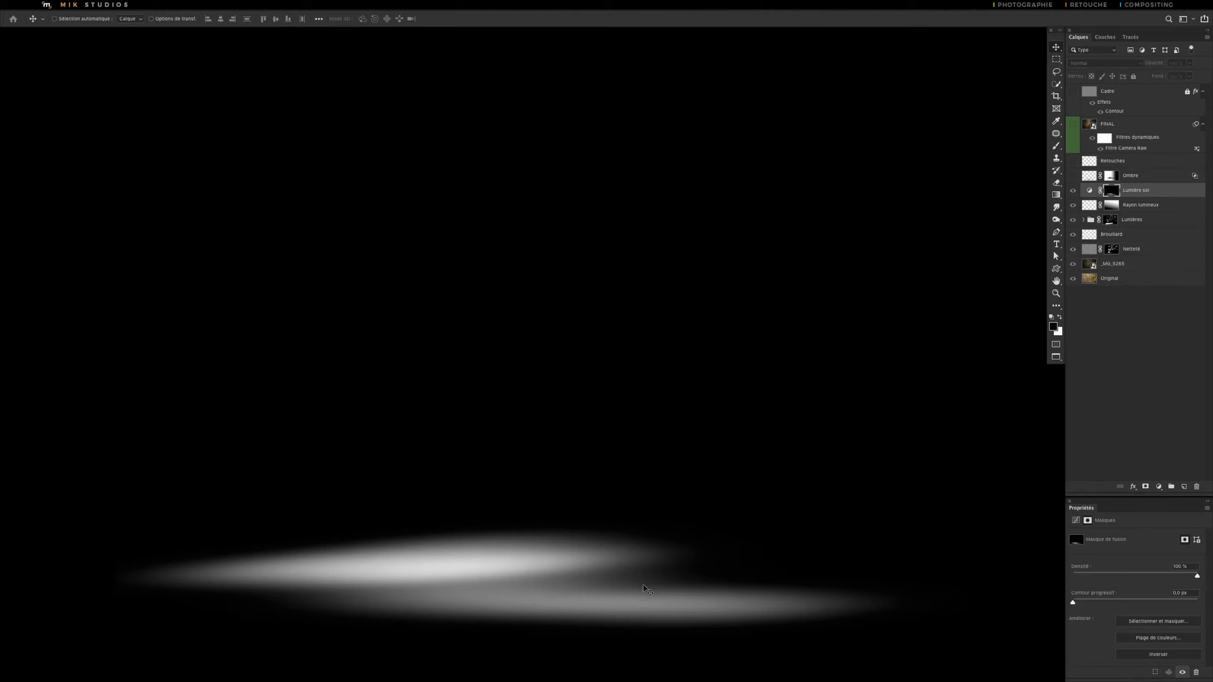
pyautogui.keyDown('alt'); pyautogui.click(1111, 190); pyautogui.keyUp('alt')
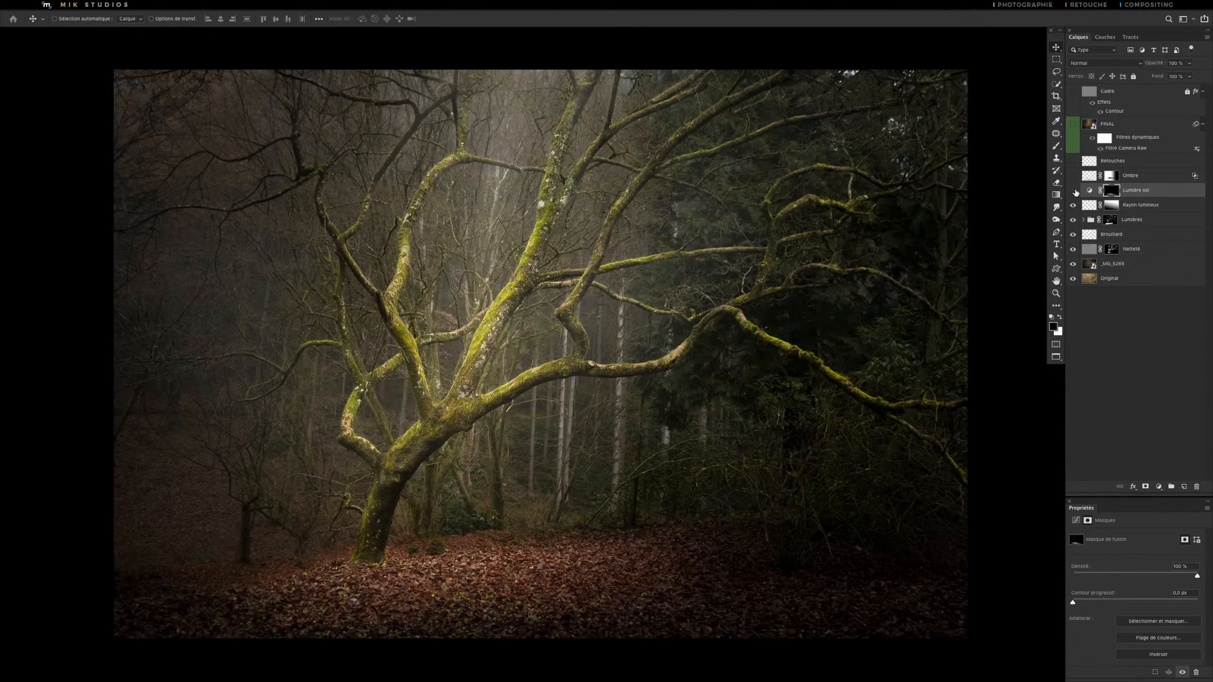
# Toggle Lumière sol to compare the ground lighting, including together with Rayon lumineux, leaving both layers shown.
pyautogui.click(1075, 191)
pyautogui.click(1074, 191)
pyautogui.click(1074, 191)
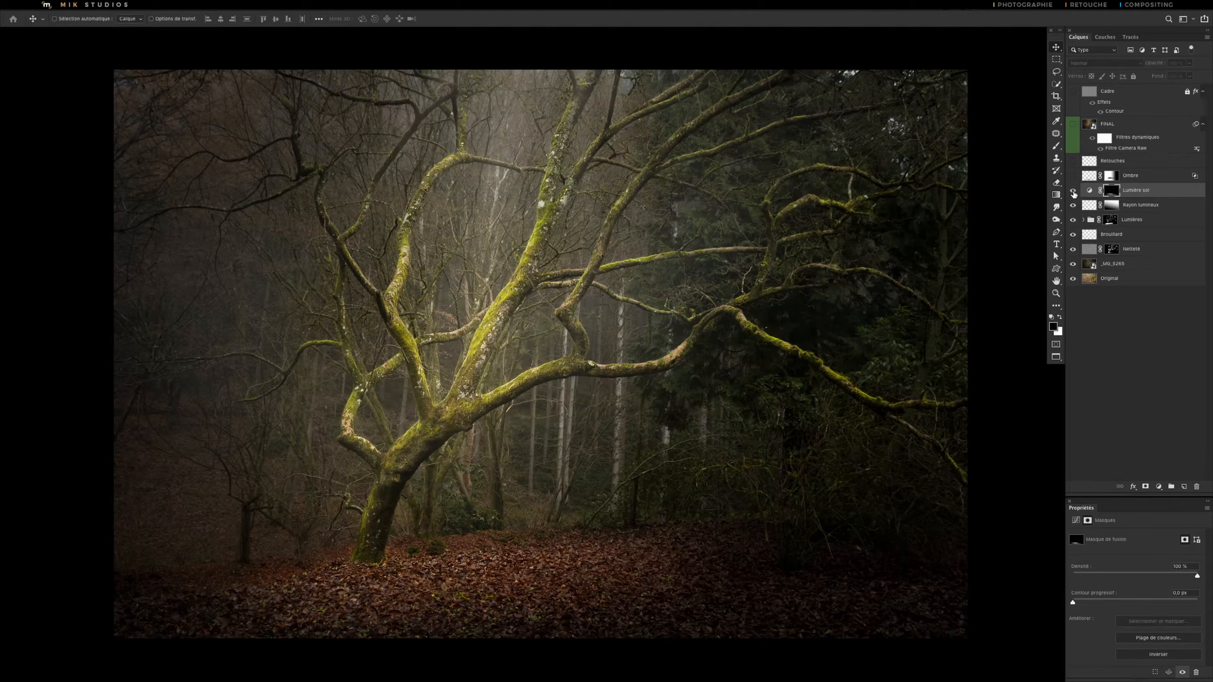
pyautogui.click(1074, 192)
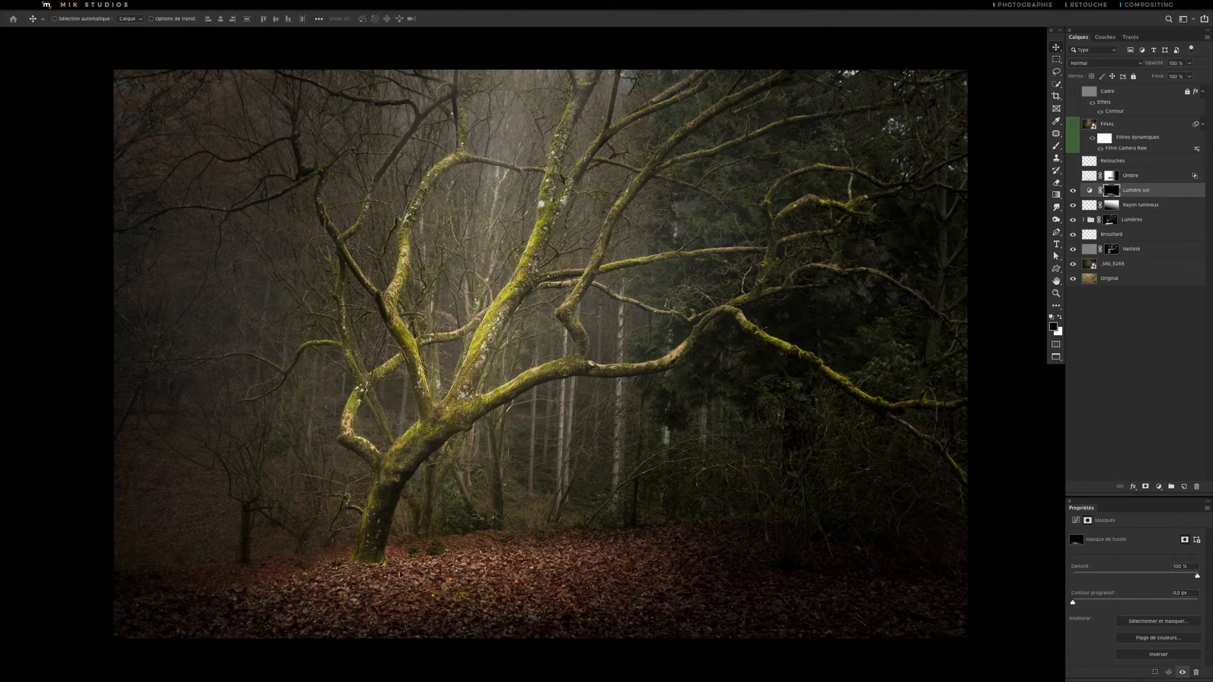
pyautogui.click(1073, 190)
pyautogui.click(1073, 190)
pyautogui.moveTo(1073, 205); pyautogui.dragTo(1075, 197)
# Show the Ombre layer, select it to check its blend mode, and display its mask alone before returning to the photo.
pyautogui.click(1073, 176)
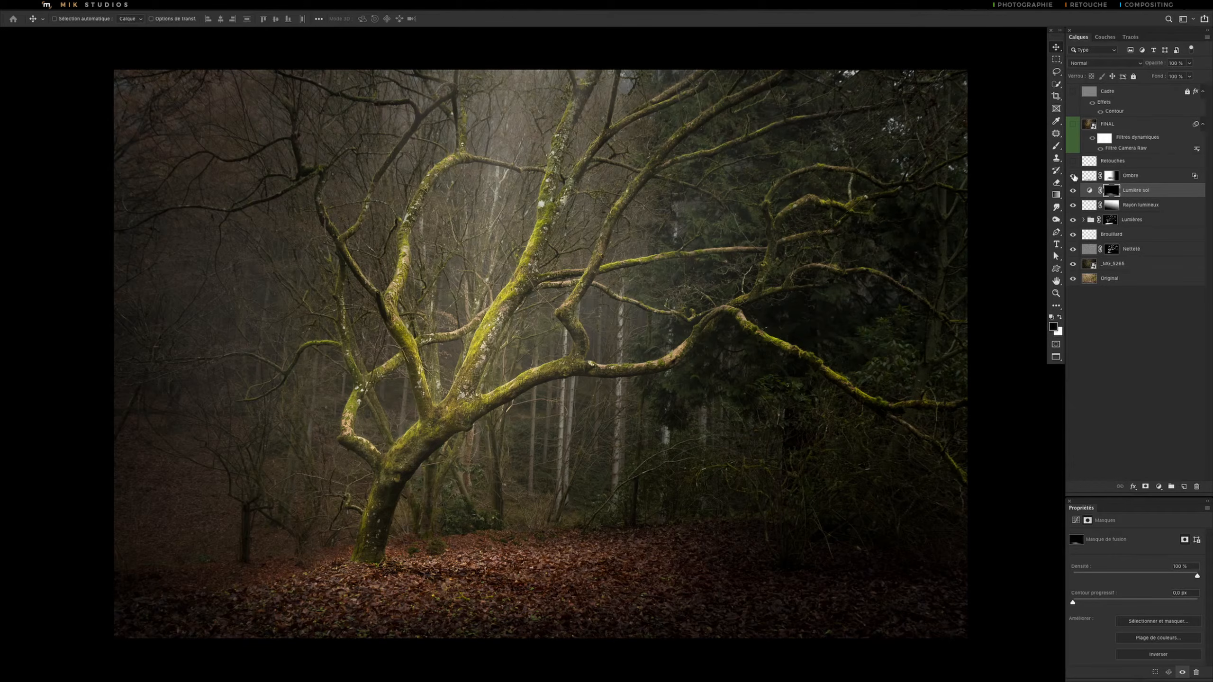
pyautogui.click(1089, 177)
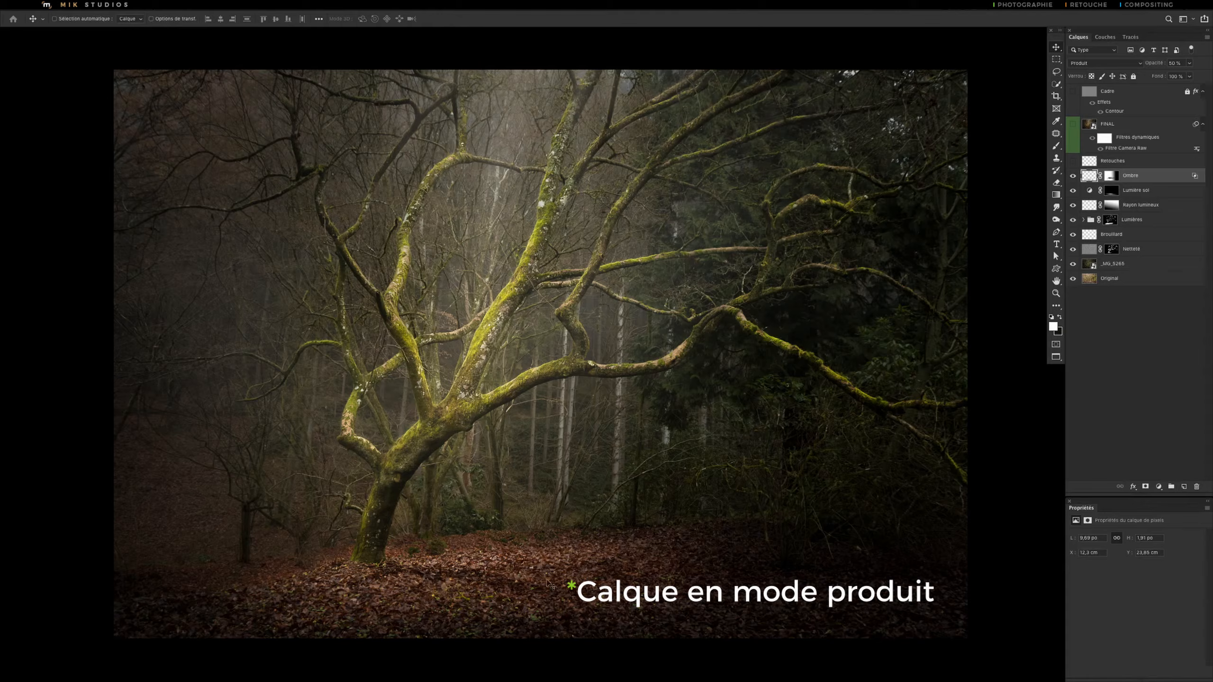
pyautogui.keyDown('alt'); pyautogui.click(1111, 175); pyautogui.keyUp('alt')
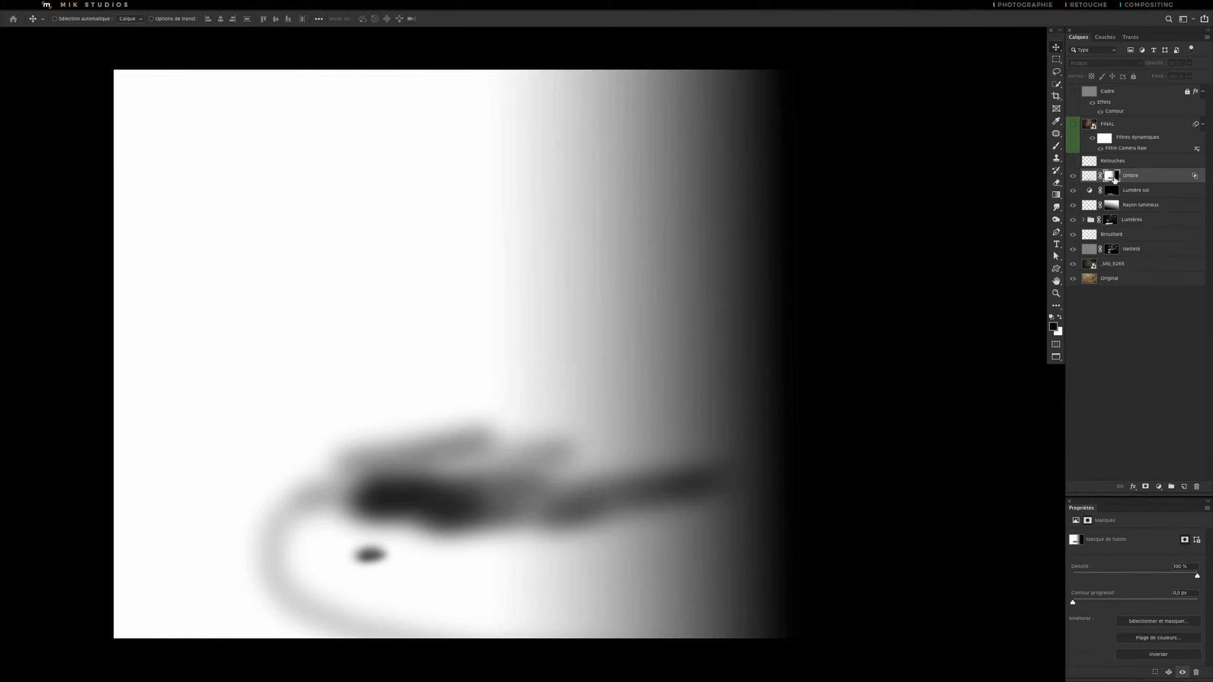
pyautogui.keyDown('alt'); pyautogui.click(1111, 175); pyautogui.keyUp('alt')
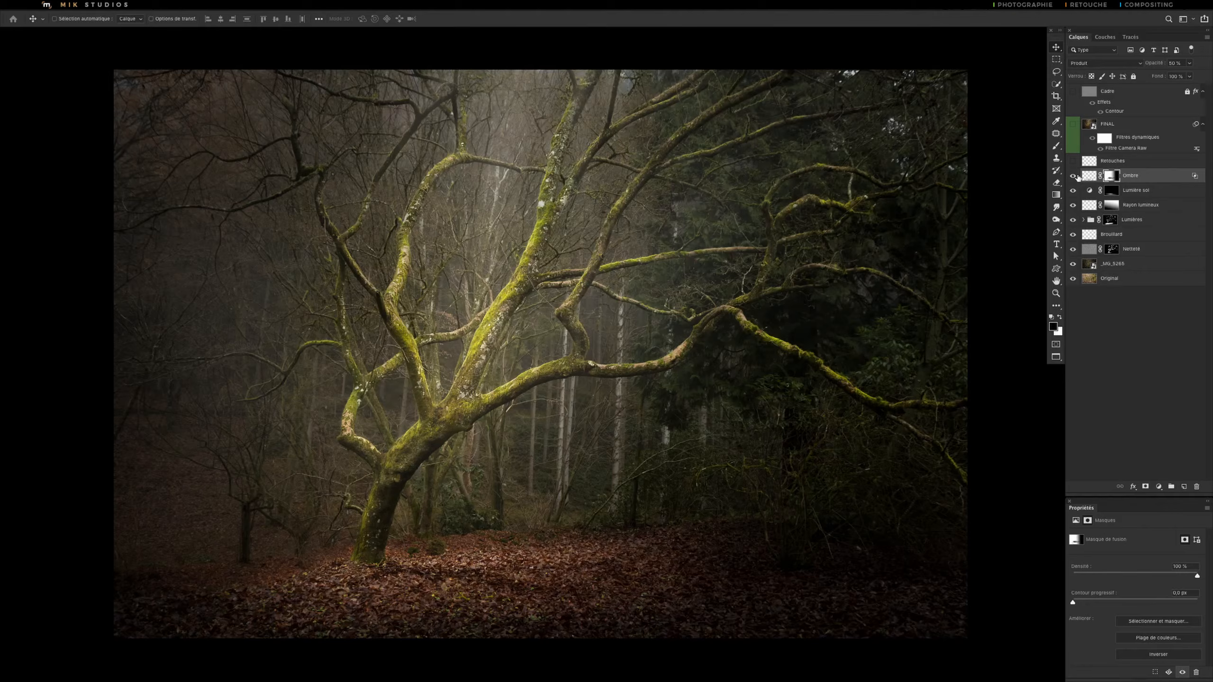
# Toggle Ombre by itself and together with Lumière sol and Rayon lumineux to compare their effect, leaving all three shown.
pyautogui.click(1073, 176)
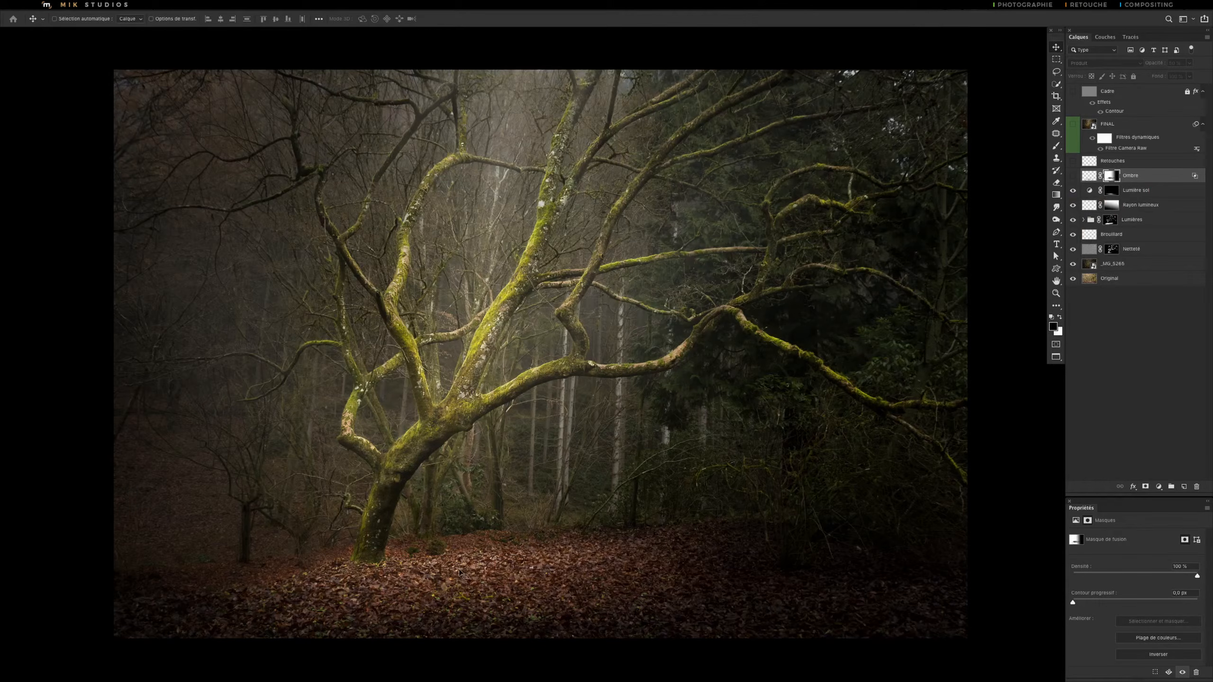
pyautogui.click(1073, 176)
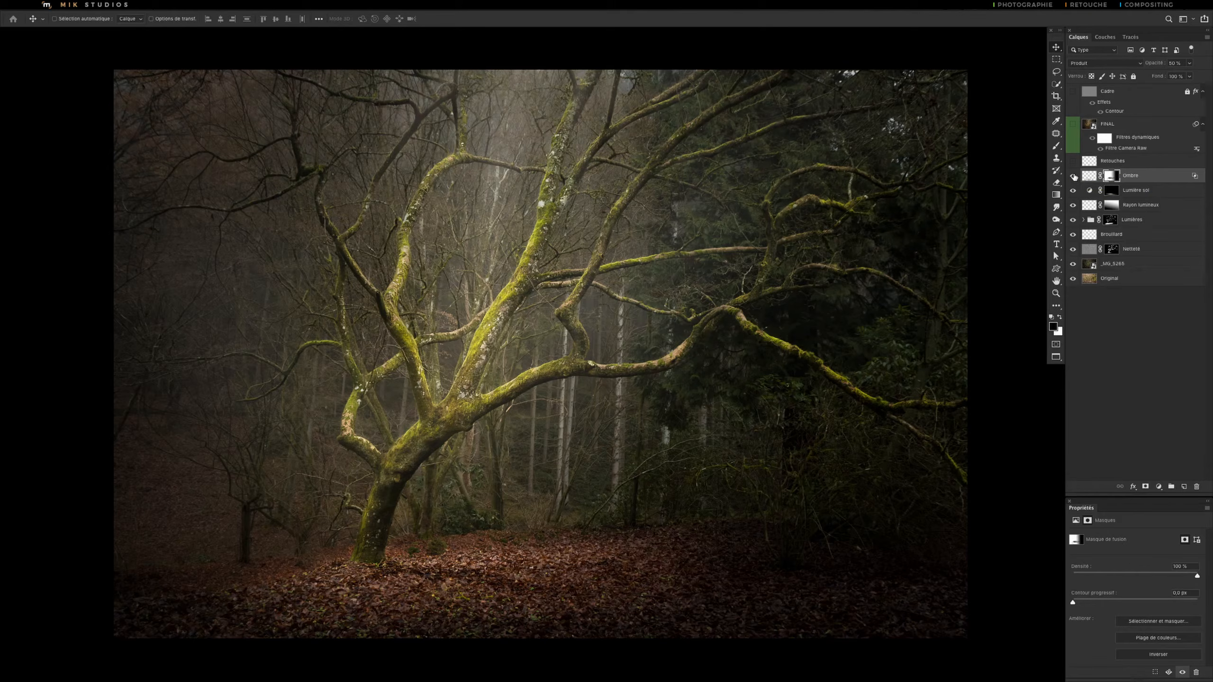
pyautogui.click(1073, 176)
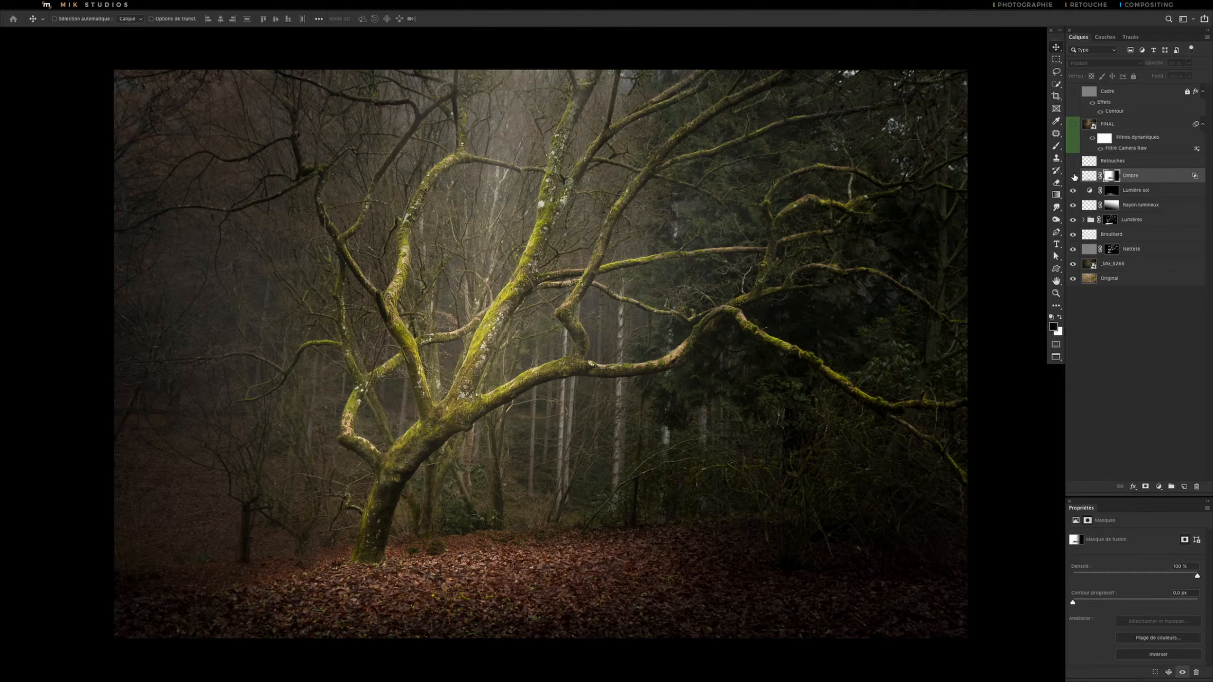
pyautogui.click(1073, 176)
pyautogui.moveTo(1073, 176)
pyautogui.mouseDown()
pyautogui.moveTo(1074, 208)
pyautogui.moveTo(1075, 181)
pyautogui.mouseUp()
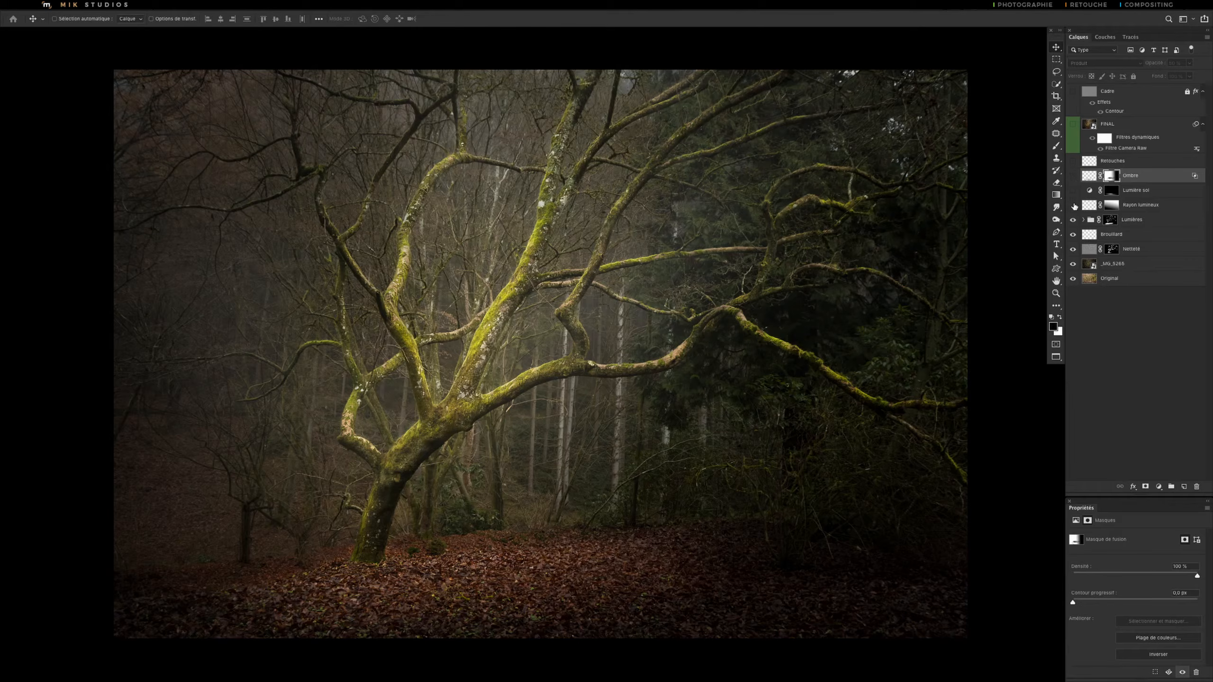
pyautogui.moveTo(1074, 206); pyautogui.dragTo(1074, 178)
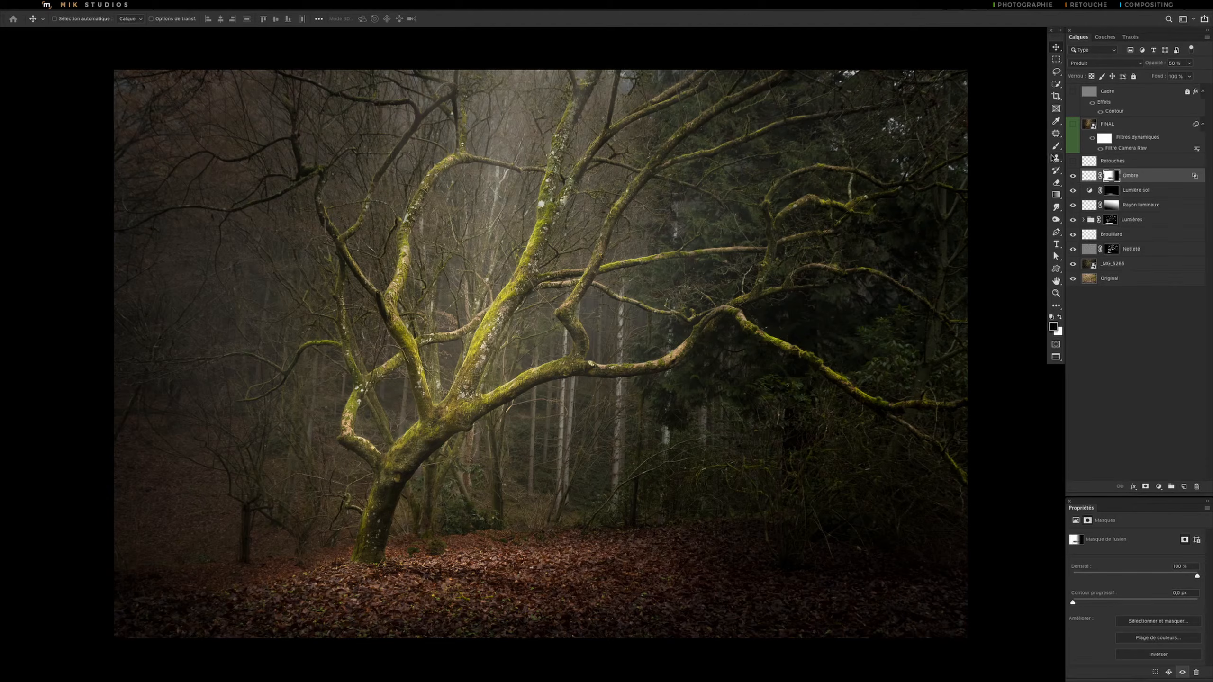
# Toggle the Retouches layer to compare its cleanup, leave it shown, and select it.
pyautogui.click(1073, 163)
pyautogui.click(1073, 163)
pyautogui.click(1073, 163)
pyautogui.click(1086, 163)
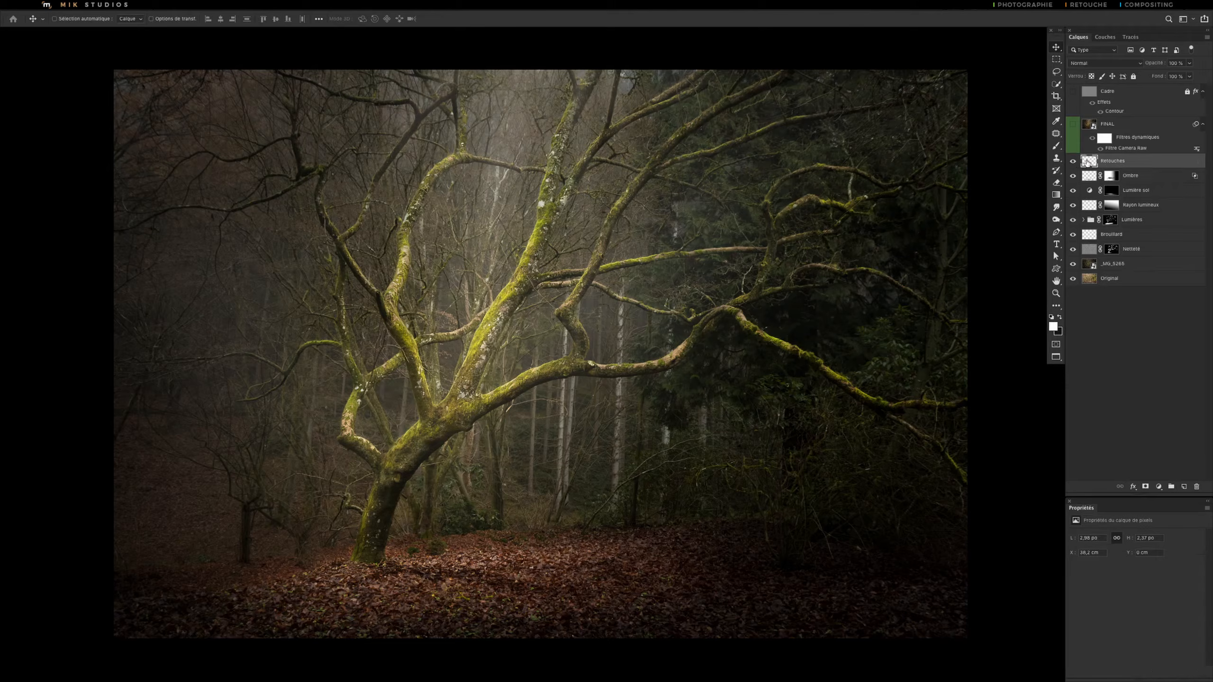
# Use the Clone Stamp to cover a small spot in the dark foliage on Retouches, and compare with that layer hidden and shown.
pyautogui.press('s')
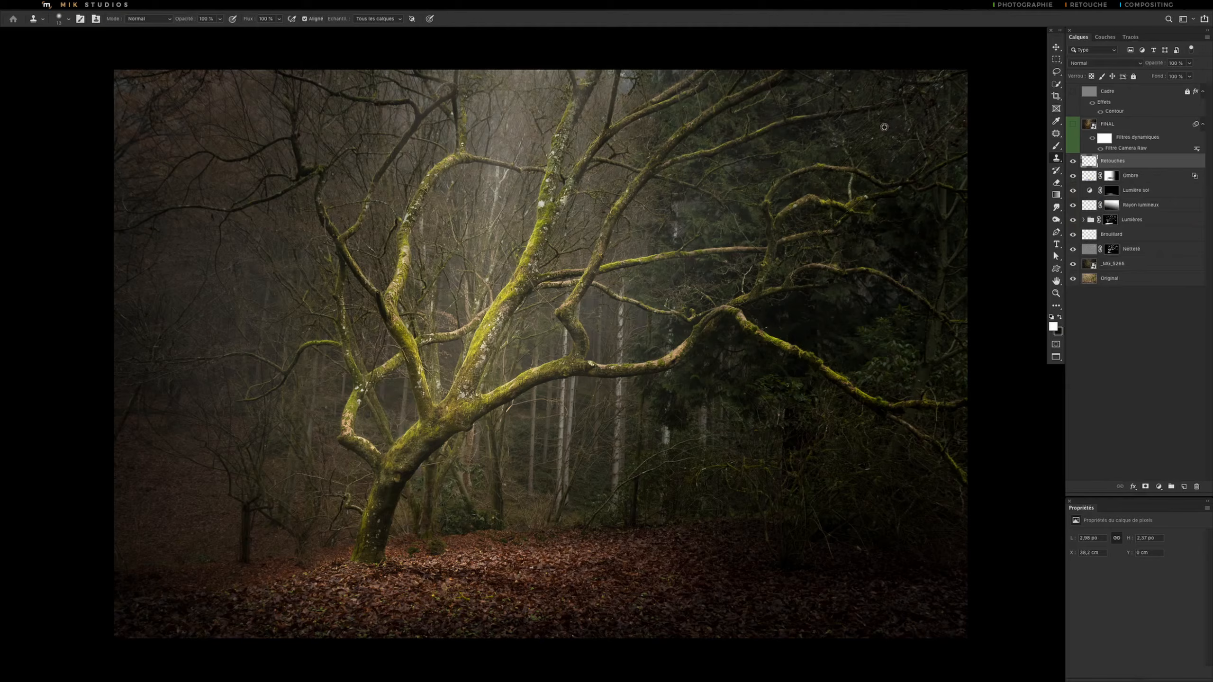
pyautogui.keyDown('ctrl'); pyautogui.keyDown('alt'); pyautogui.moveTo(885, 126); pyautogui.dragTo(882, 129); pyautogui.keyUp('alt'); pyautogui.keyUp('ctrl')
pyautogui.keyDown('alt'); pyautogui.click(891, 126); pyautogui.keyUp('alt')
pyautogui.moveTo(893, 137); pyautogui.dragTo(894, 136)
pyautogui.press('v')
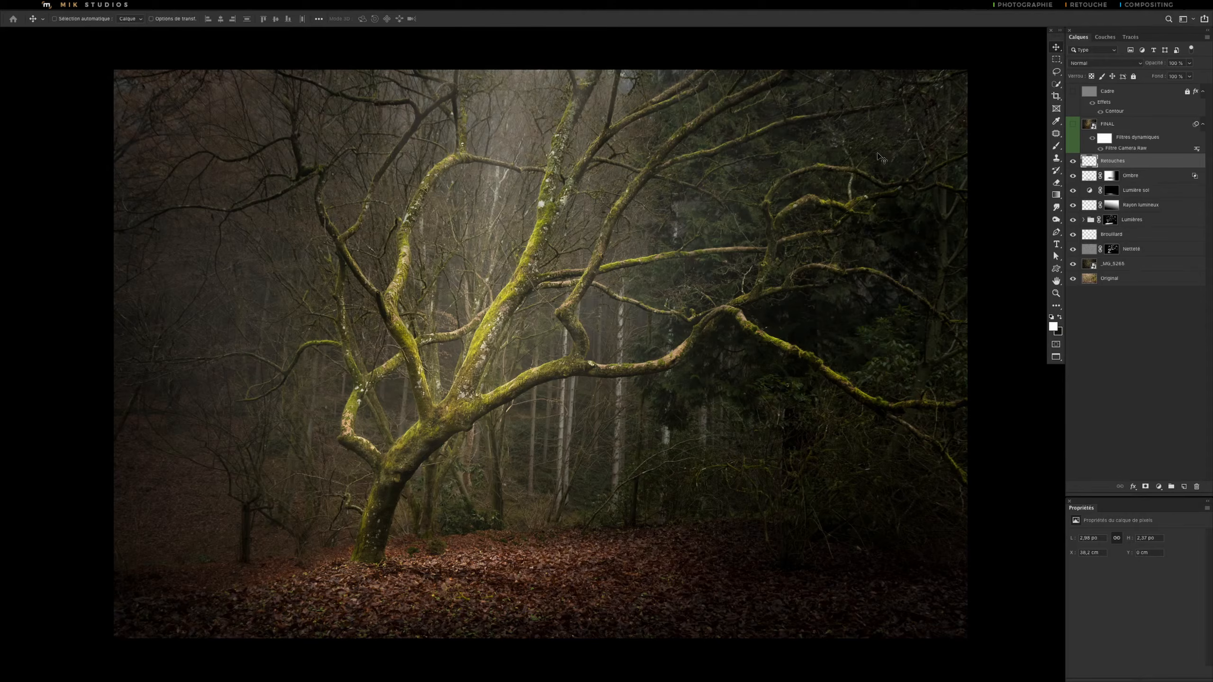
pyautogui.click(1073, 162)
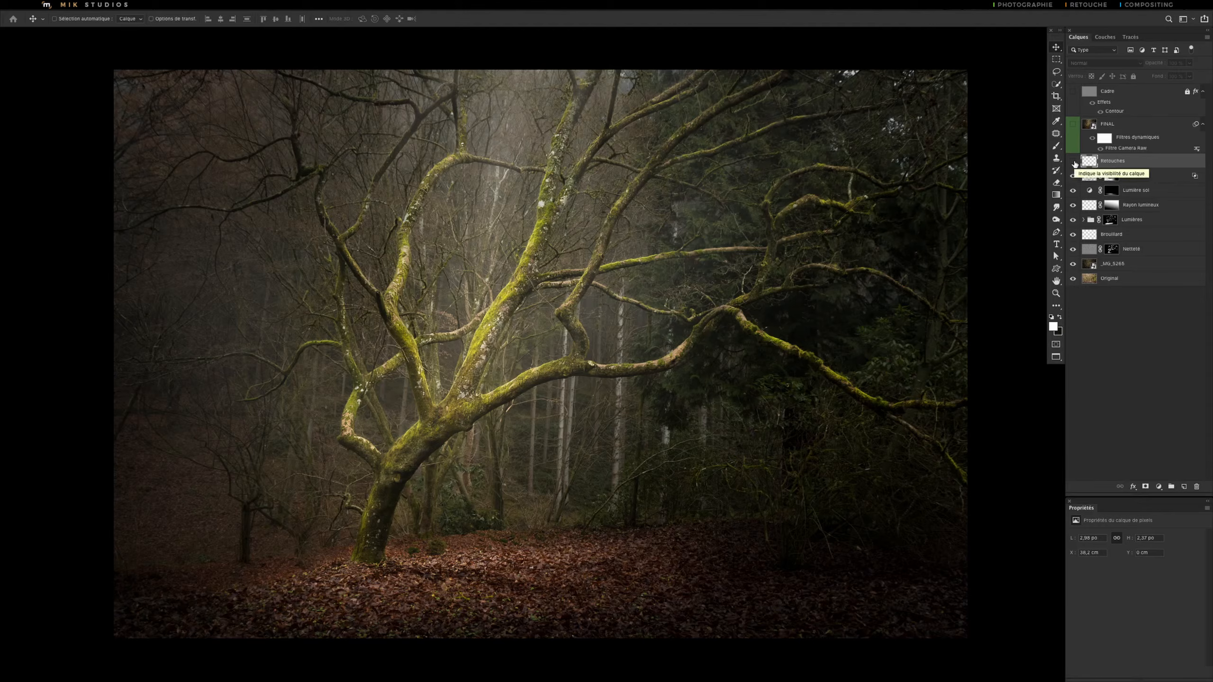
pyautogui.click(1074, 162)
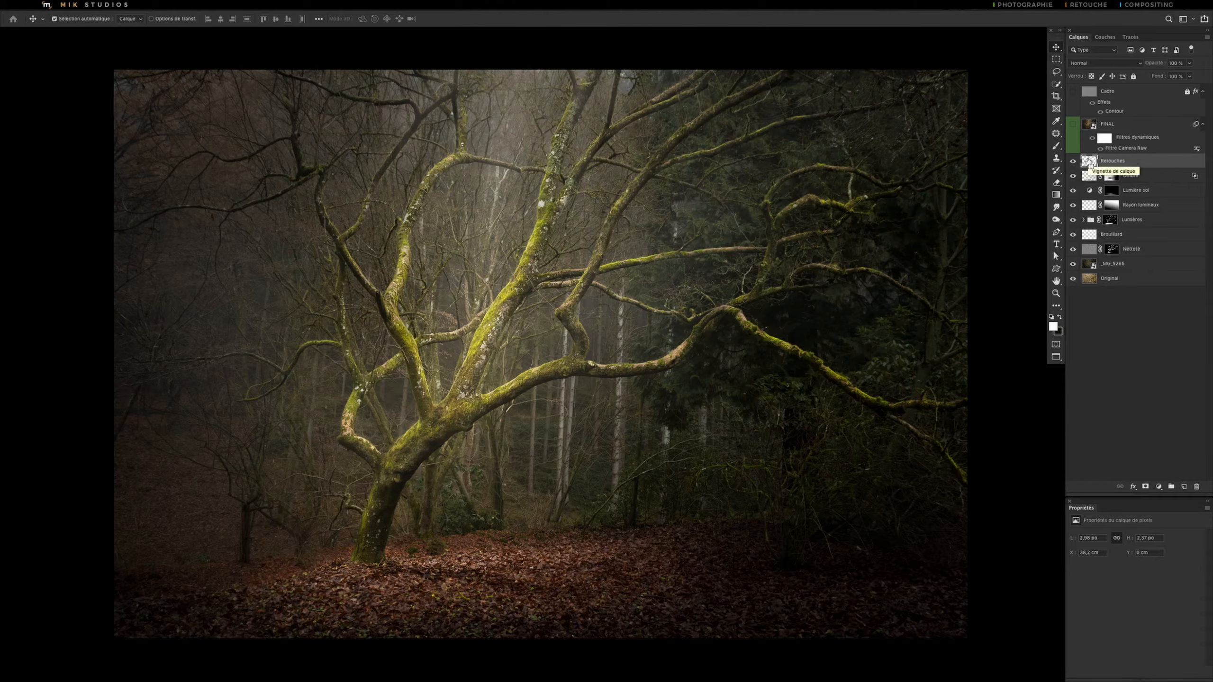
# Stamp the visible layers into one merged layer above Retouches, and delete that merged layer.
pyautogui.hotkey('ctrl', 'alt', 'shift', 'e')
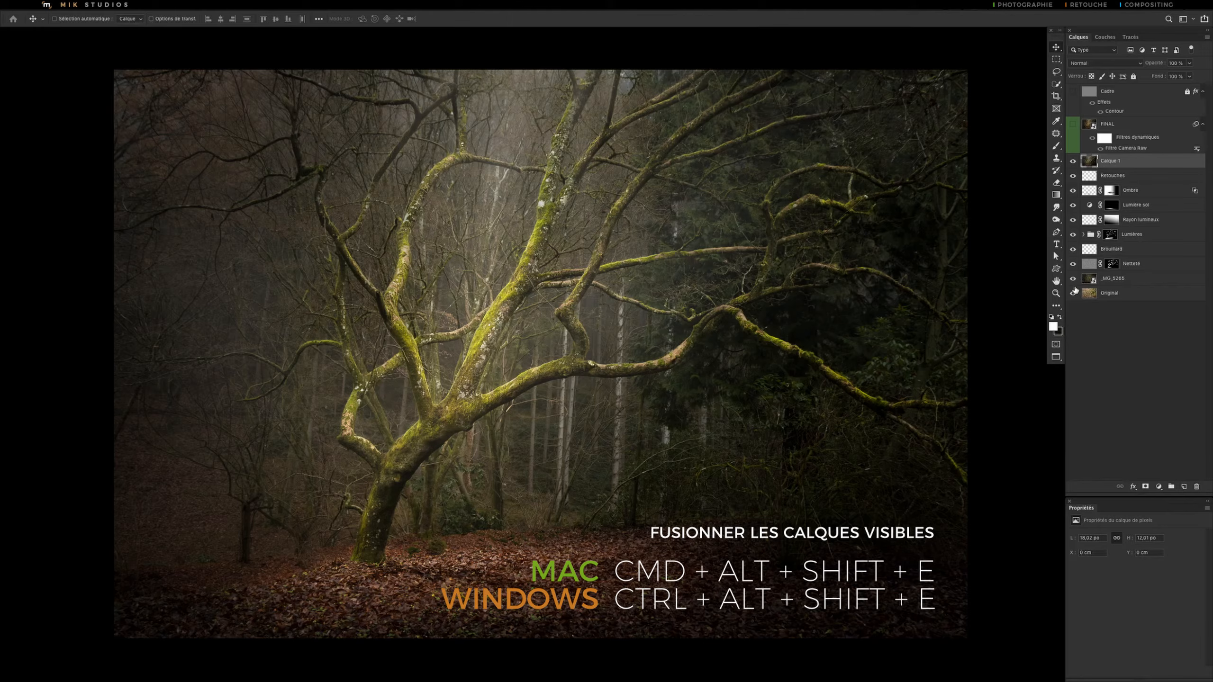
pyautogui.moveTo(1090, 163); pyautogui.dragTo(1197, 486)
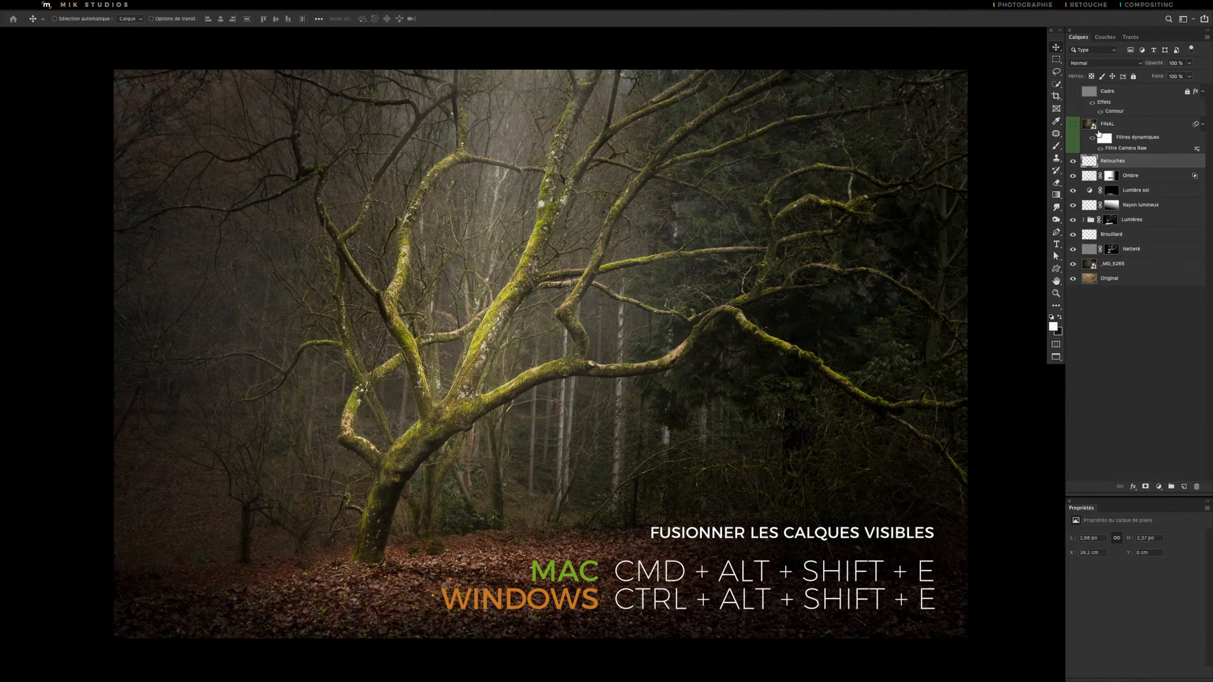
# Toggle the FINAL layer on and off to compare its overall effect, leaving it hidden.
pyautogui.click(1073, 125)
pyautogui.click(1074, 126)
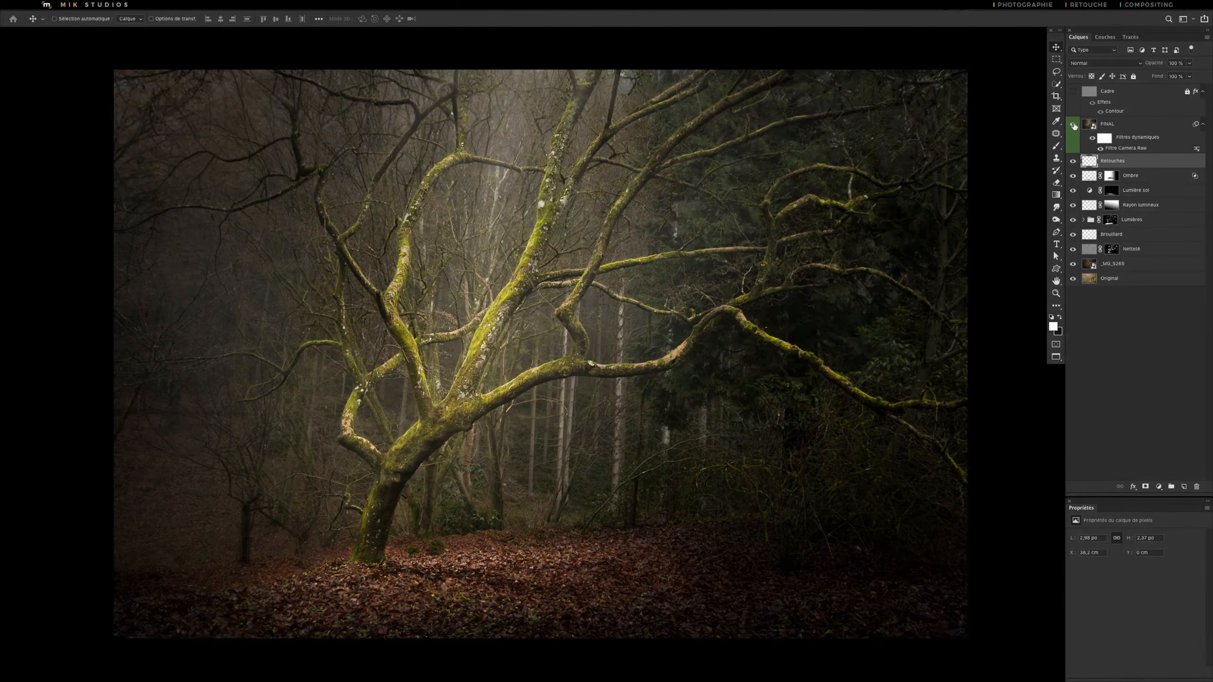
pyautogui.click(1074, 126)
pyautogui.click(1074, 126)
# Stamp the visible layers into a new layer, convert it to a smart object, and delete it.
pyautogui.press('super+alt+shift+e')
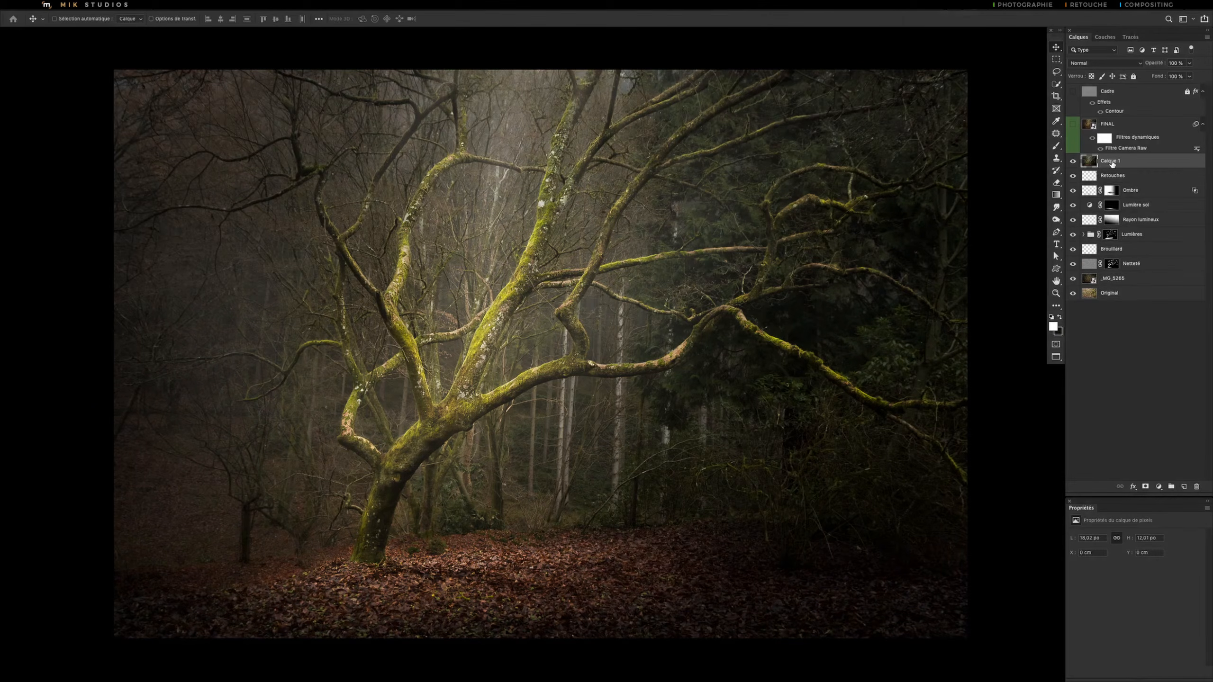
pyautogui.rightClick(1111, 163)
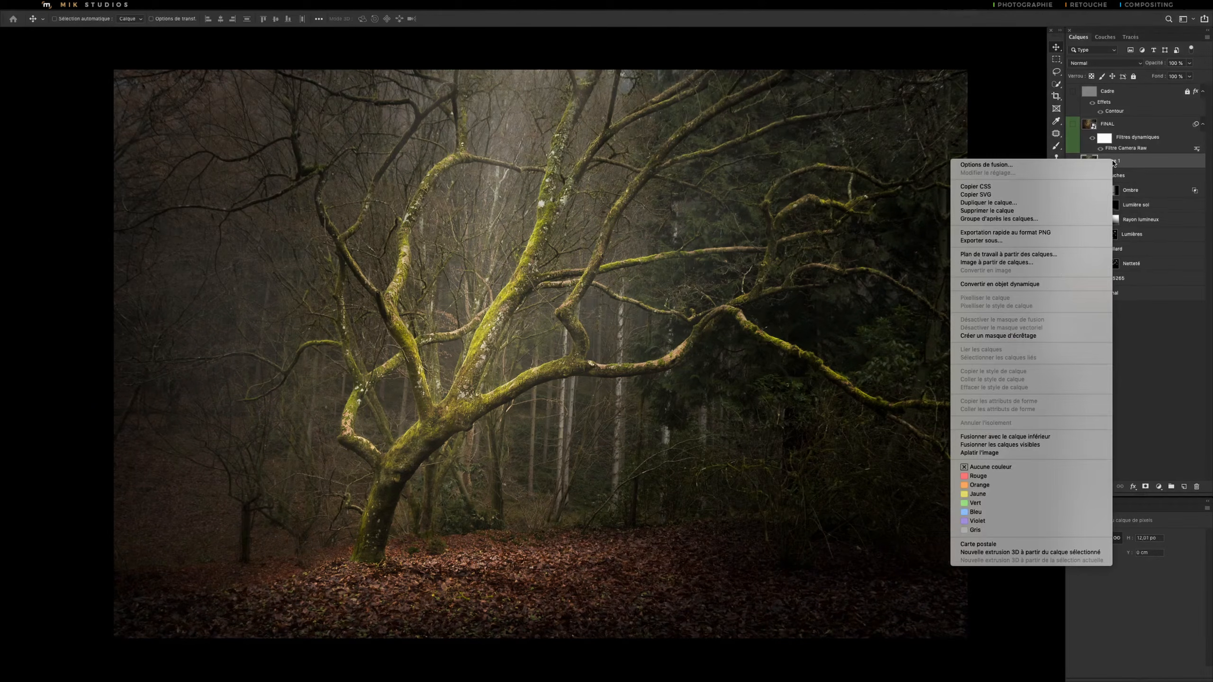
pyautogui.click(1051, 284)
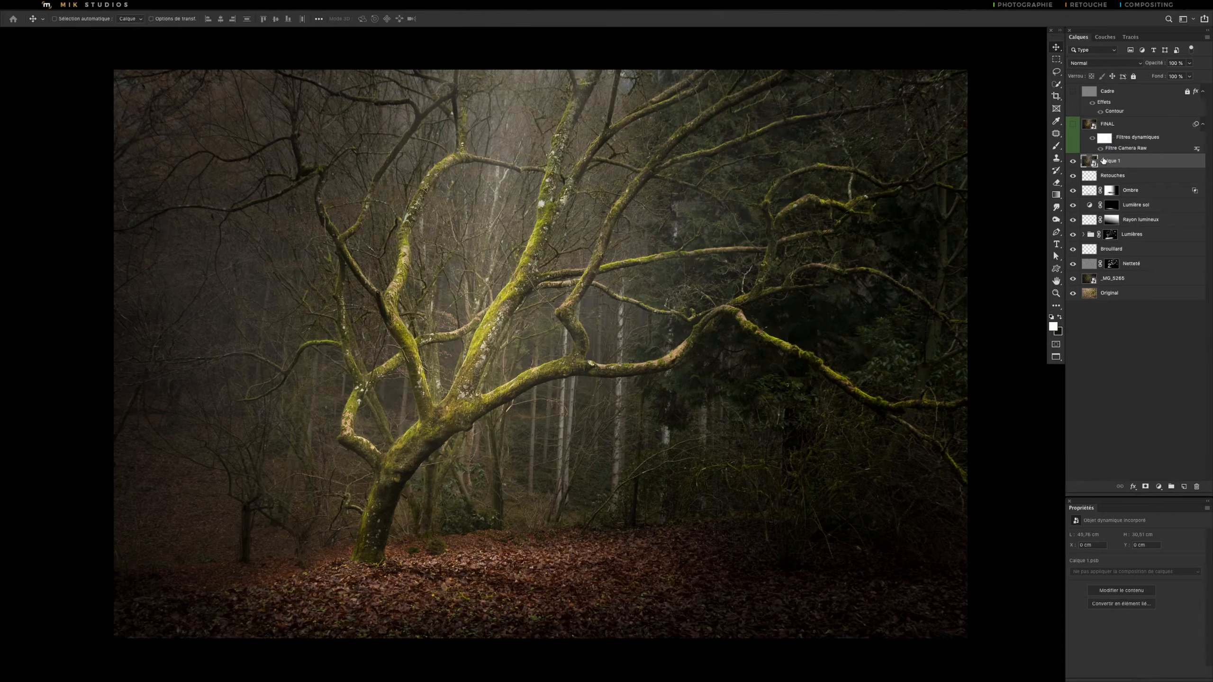
pyautogui.moveTo(1093, 162)
pyautogui.mouseDown()
pyautogui.moveTo(1156, 445)
pyautogui.moveTo(1194, 482)
pyautogui.moveTo(1193, 449)
pyautogui.moveTo(1196, 486)
pyautogui.mouseUp()
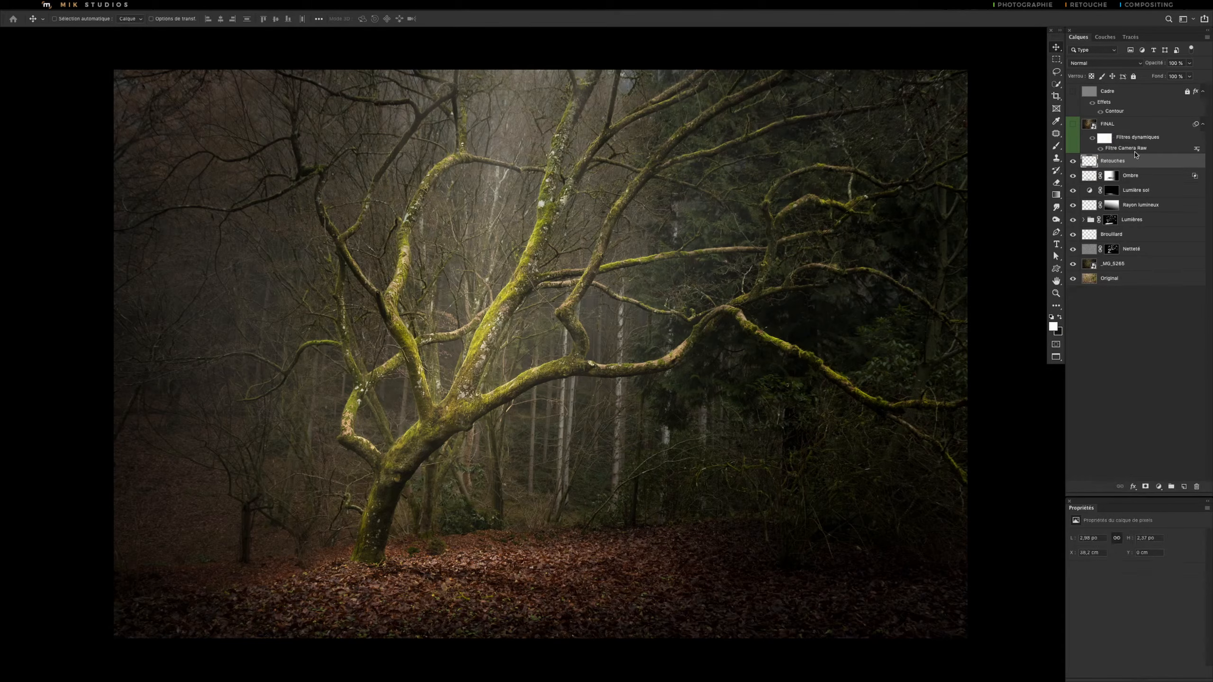
# Toggle FINAL repeatedly to compare the photo with and without its Camera Raw grading, leaving FINAL shown.
pyautogui.click(1074, 126)
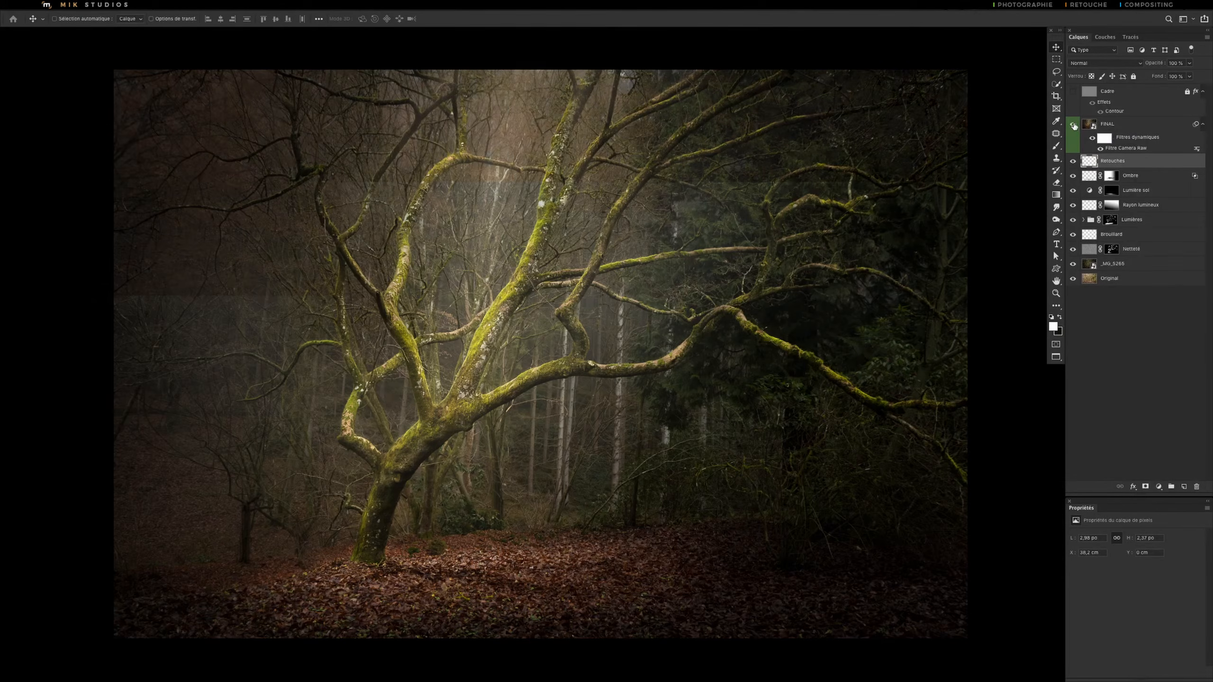
pyautogui.click(1074, 126)
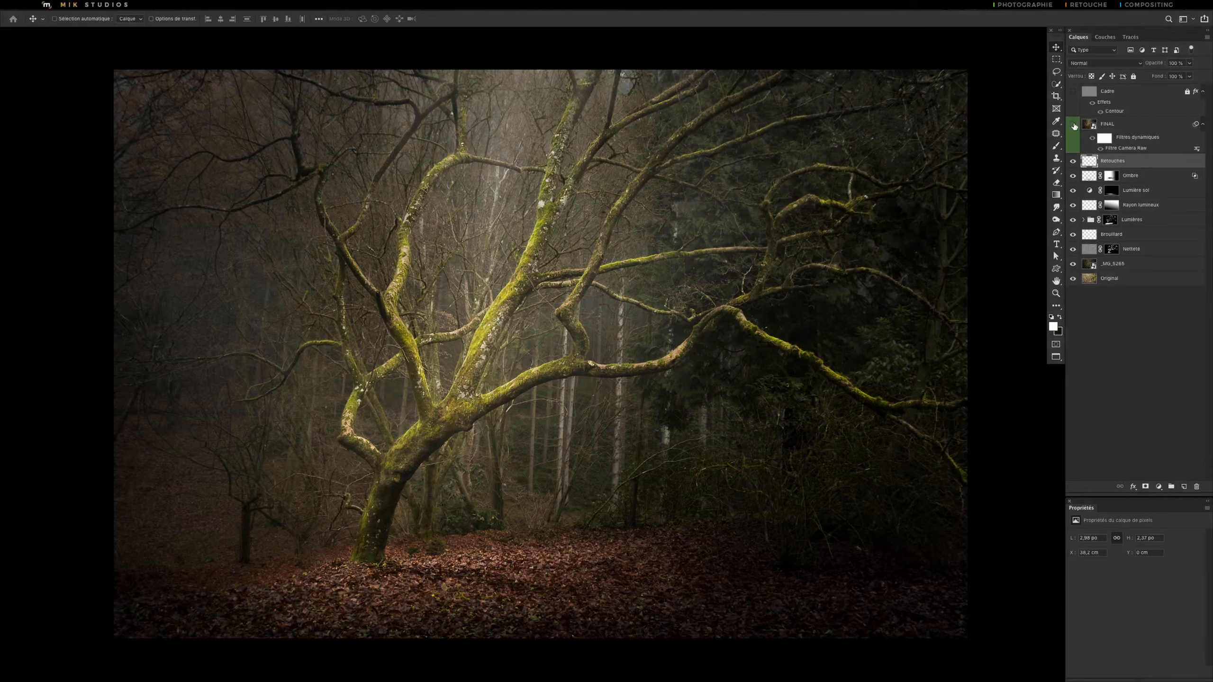
pyautogui.click(1074, 126)
pyautogui.click(1074, 125)
pyautogui.click(1074, 126)
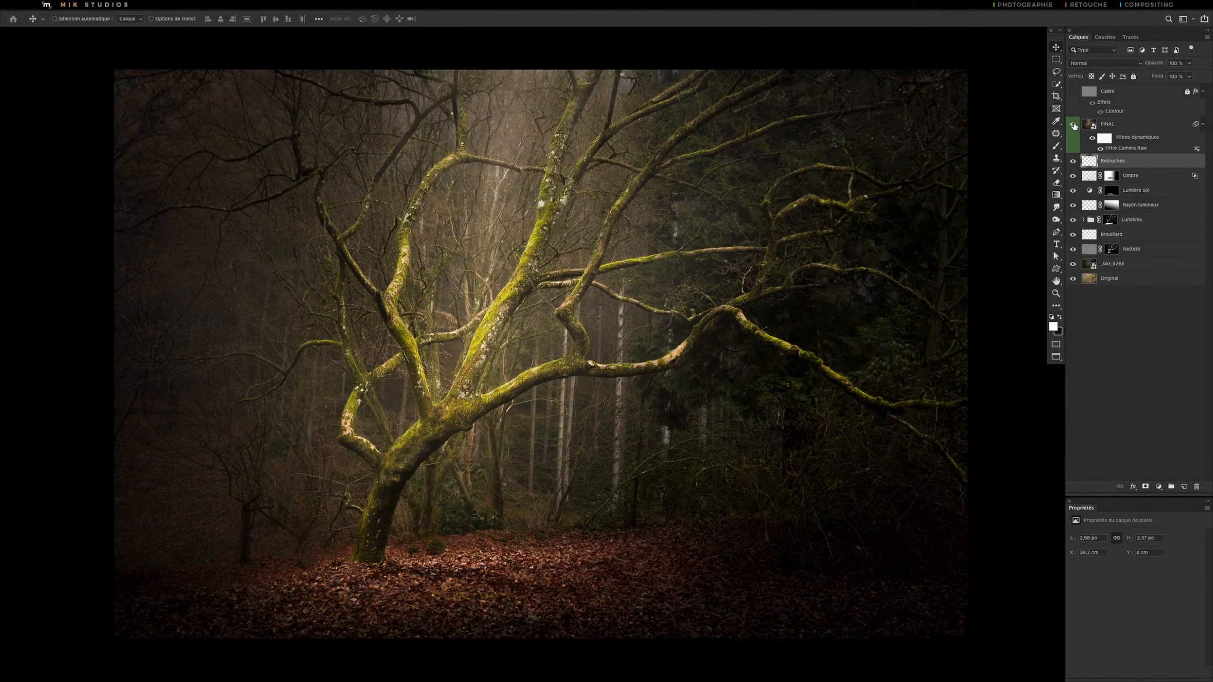
# Open the FINAL layer's Camera Raw filter settings, and set the sharpening masking to 80 while previewing the mask.
pyautogui.click(1119, 144)
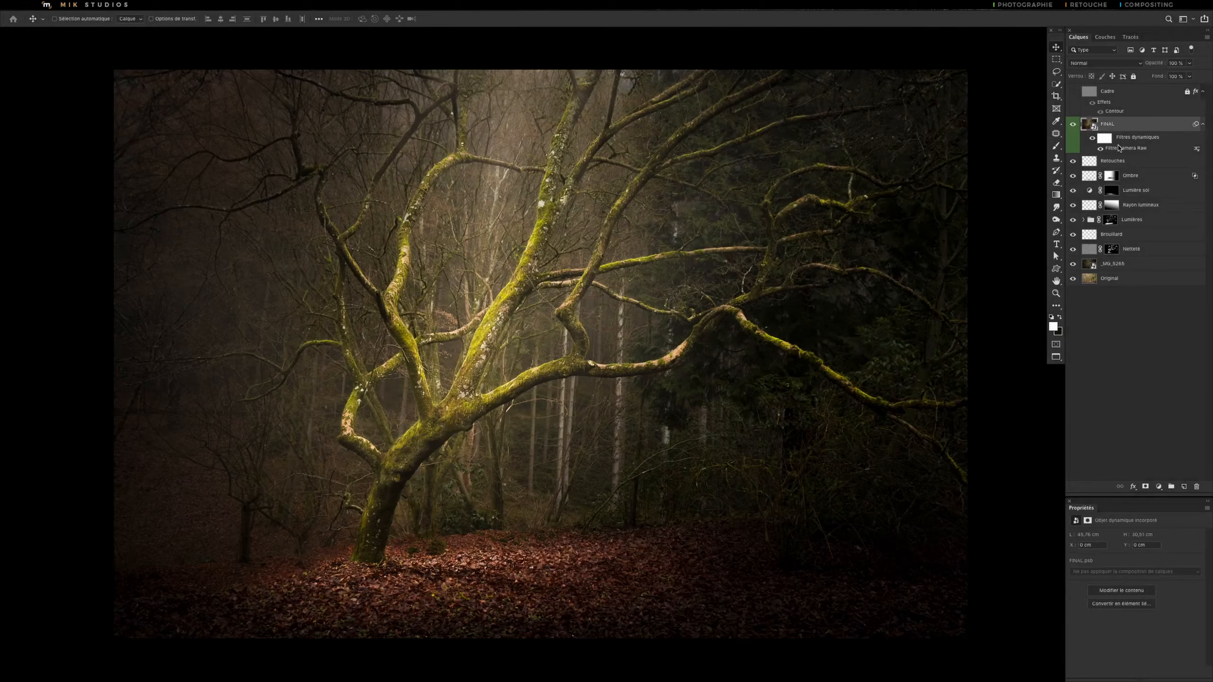
pyautogui.doubleClick(1118, 148)
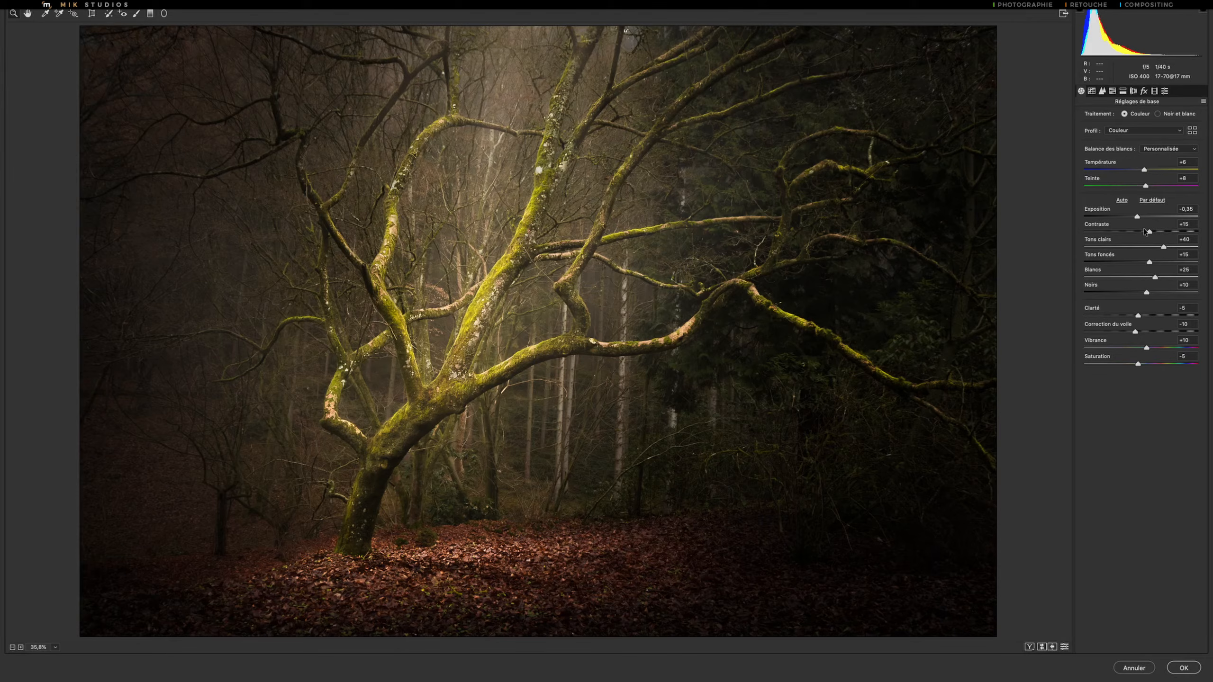
pyautogui.click(1102, 91)
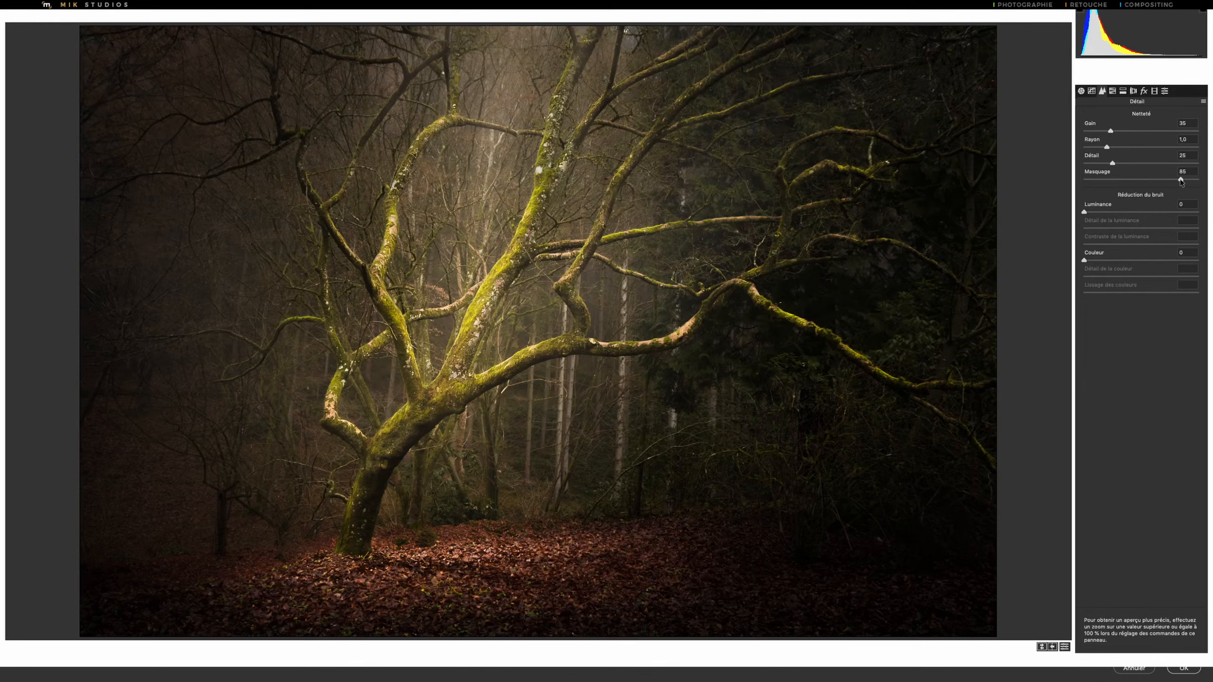
pyautogui.moveTo(1180, 181)
pyautogui.mouseDown()
pyautogui.moveTo(1156, 180)
pyautogui.moveTo(1175, 181)
pyautogui.mouseUp()
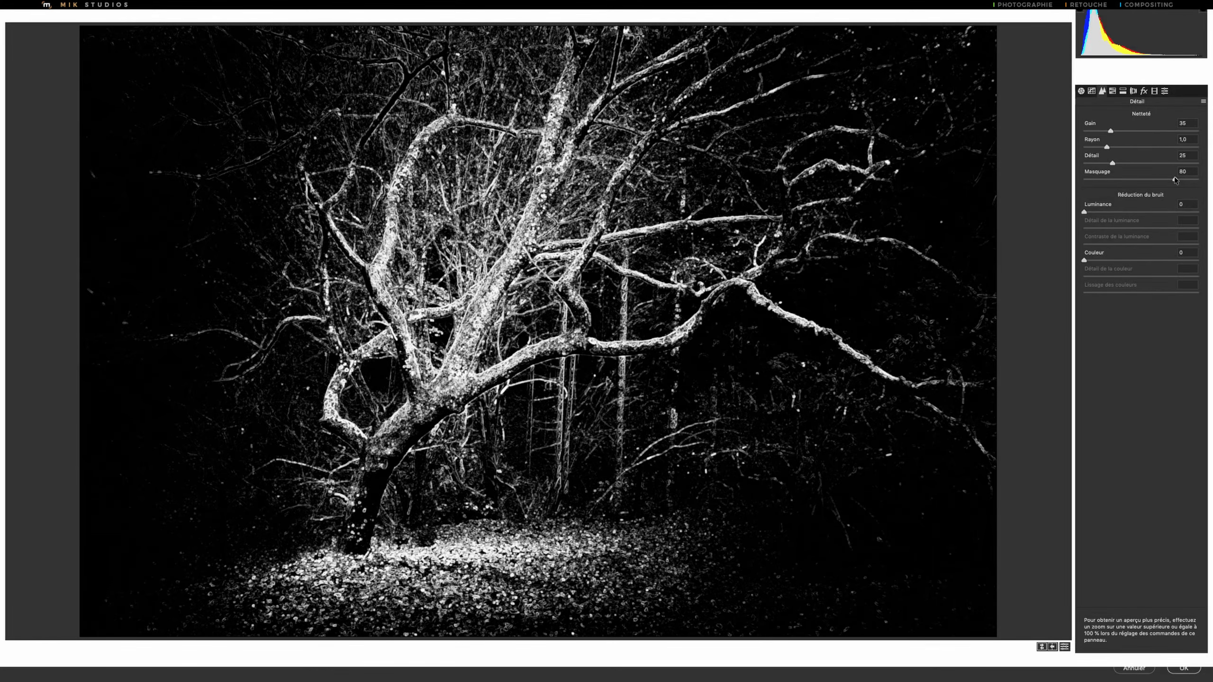
pyautogui.moveTo(1175, 180); pyautogui.dragTo(1175, 181)
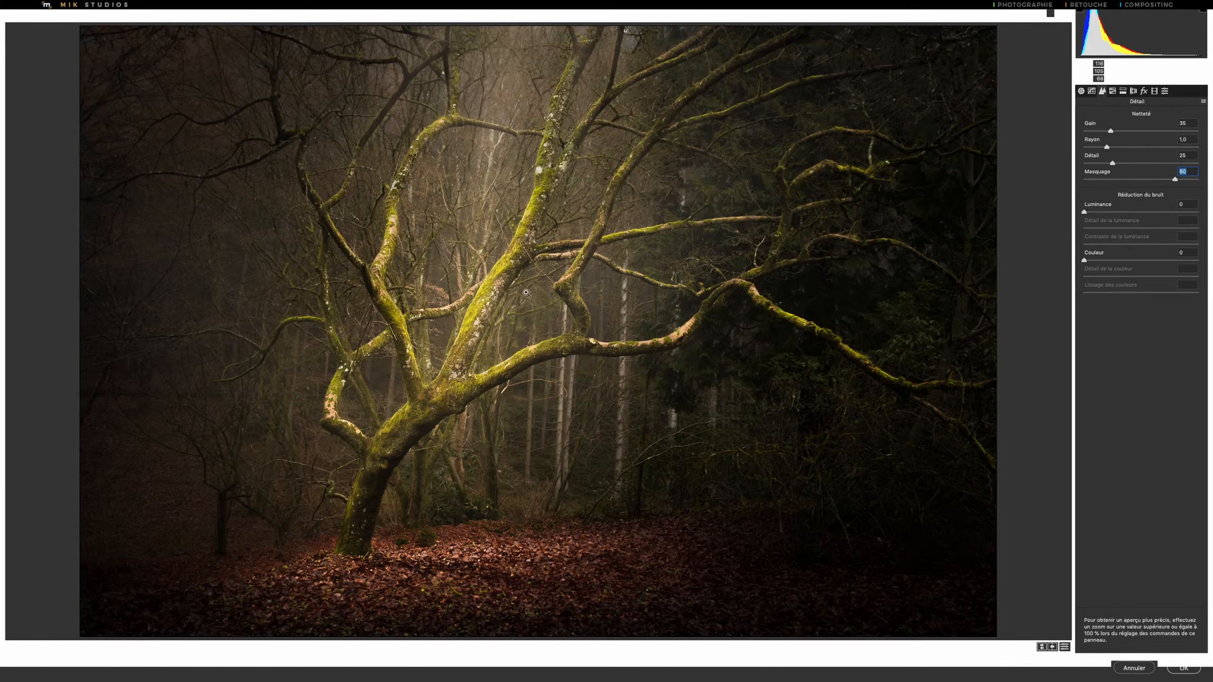
# Review the hue, saturation and luminance adjustments per color in Camera Raw, toggling these settings off and on to compare.
pyautogui.click(1112, 92)
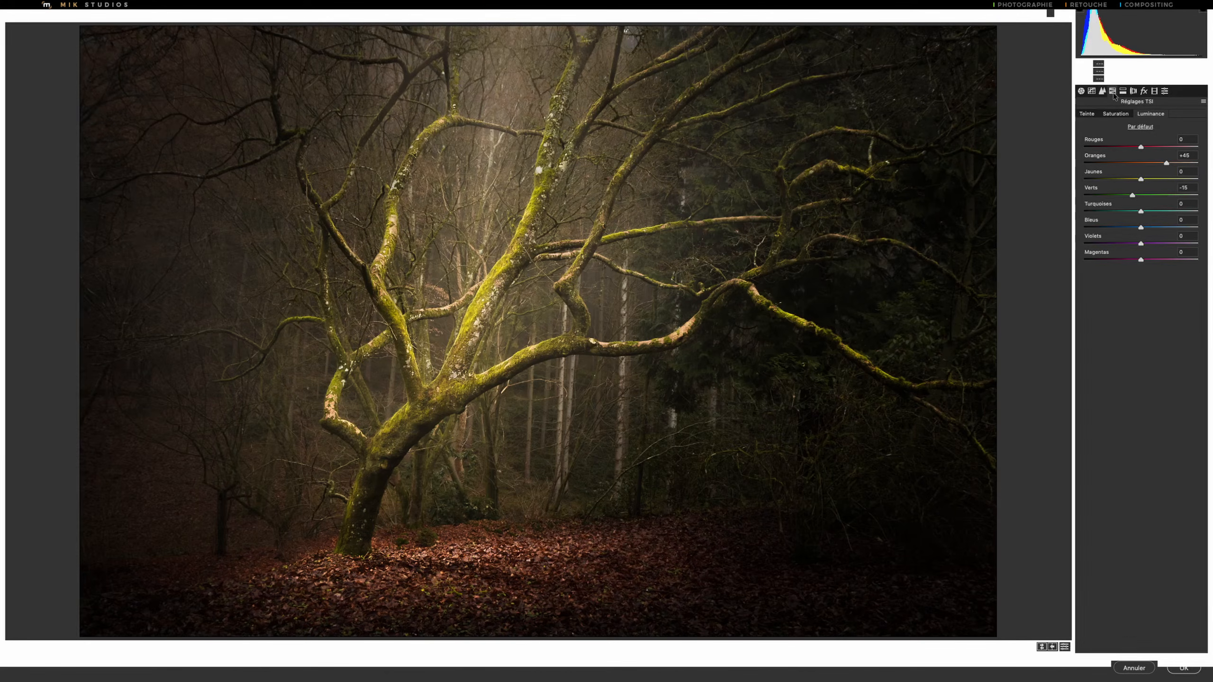
pyautogui.click(1088, 114)
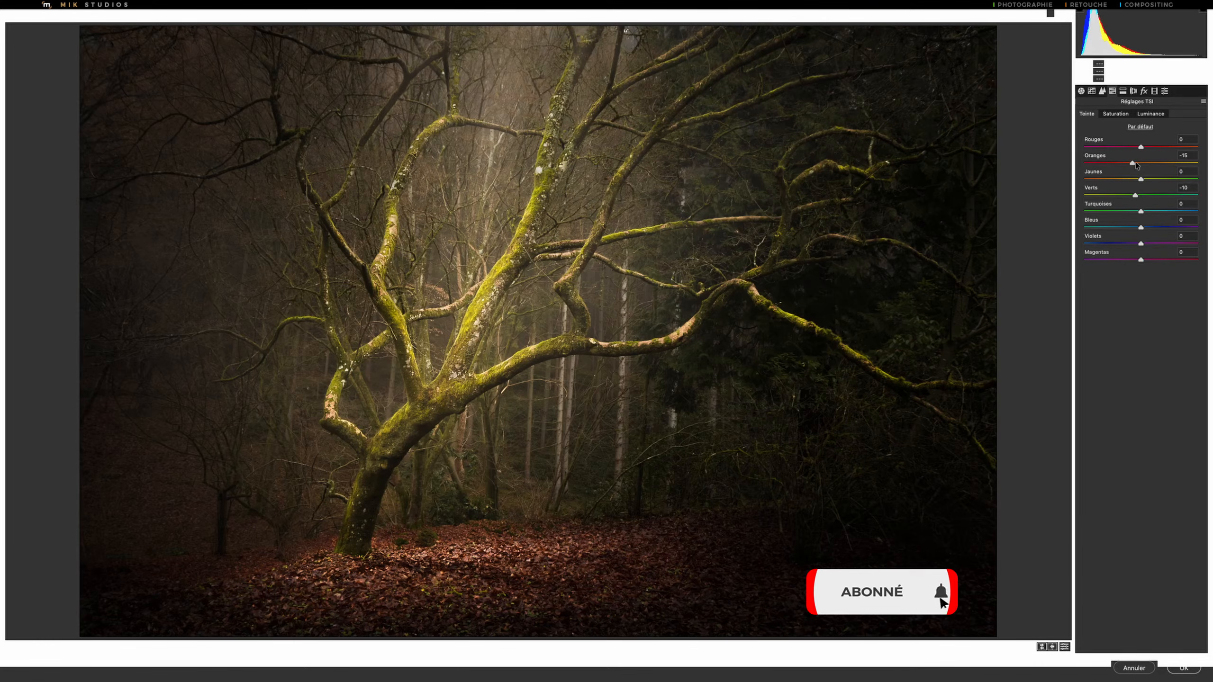
pyautogui.click(1064, 646)
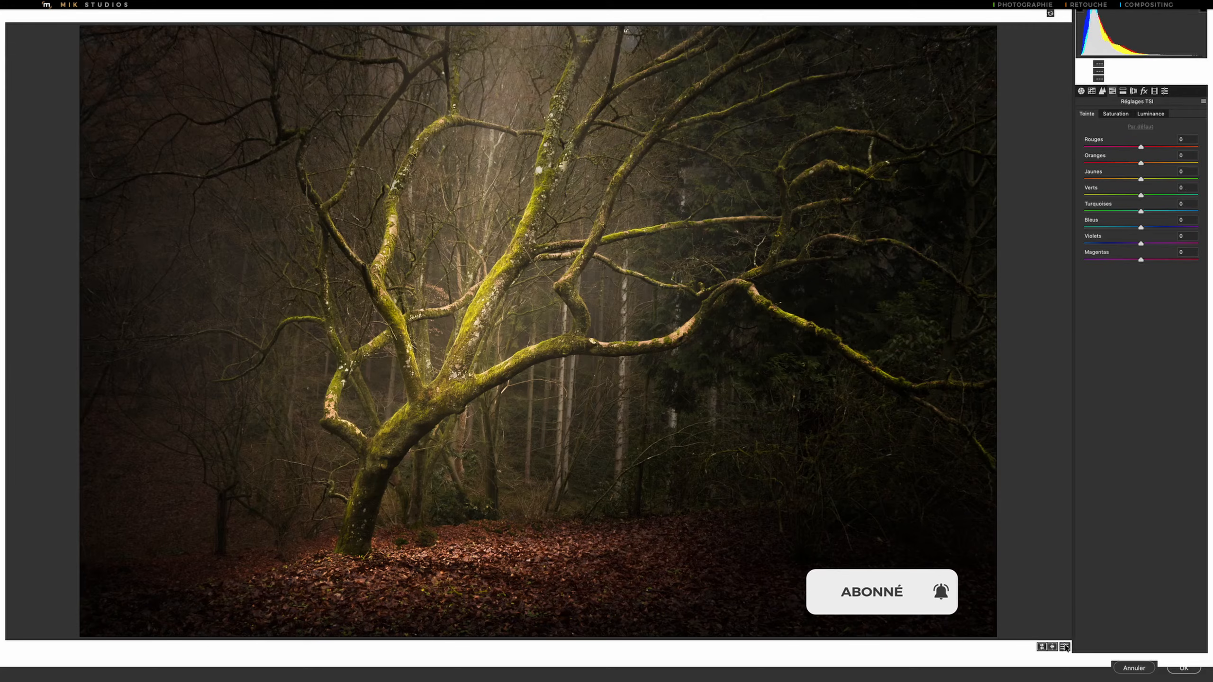
pyautogui.click(1064, 646)
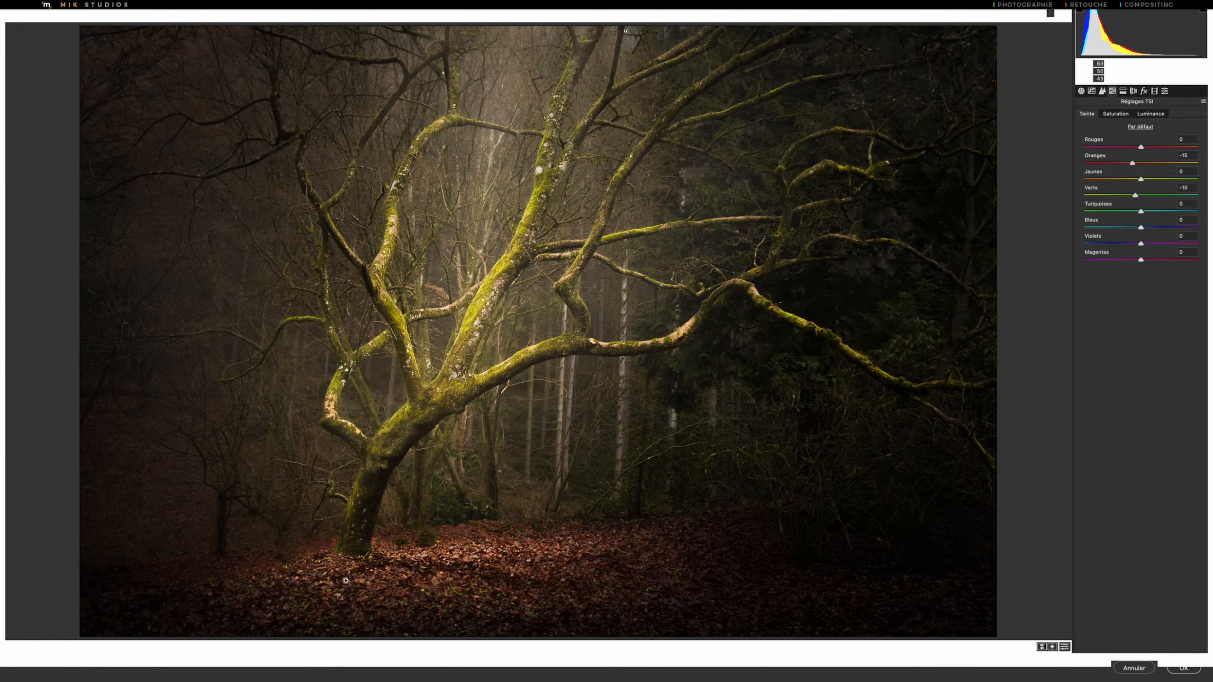
pyautogui.click(1064, 646)
pyautogui.click(1064, 647)
pyautogui.click(1115, 115)
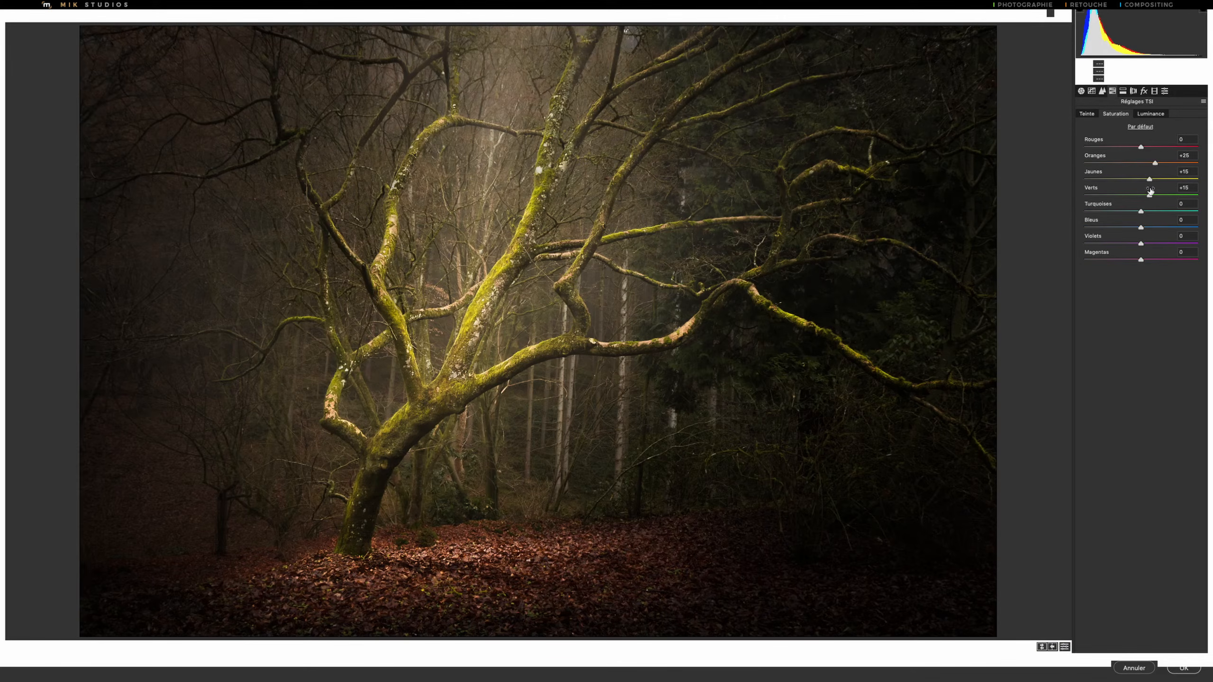
pyautogui.click(1150, 114)
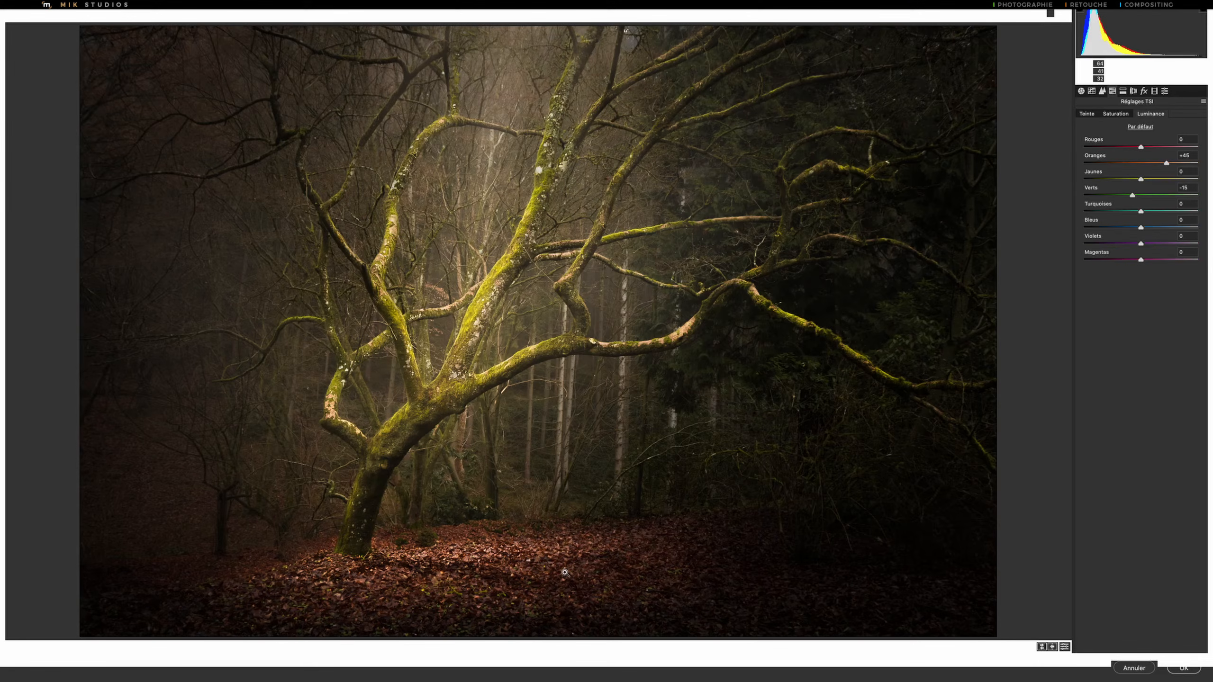
# Review the post-crop vignette settings in Camera Raw, compare the photo without and with them, and close the filter.
pyautogui.click(1143, 91)
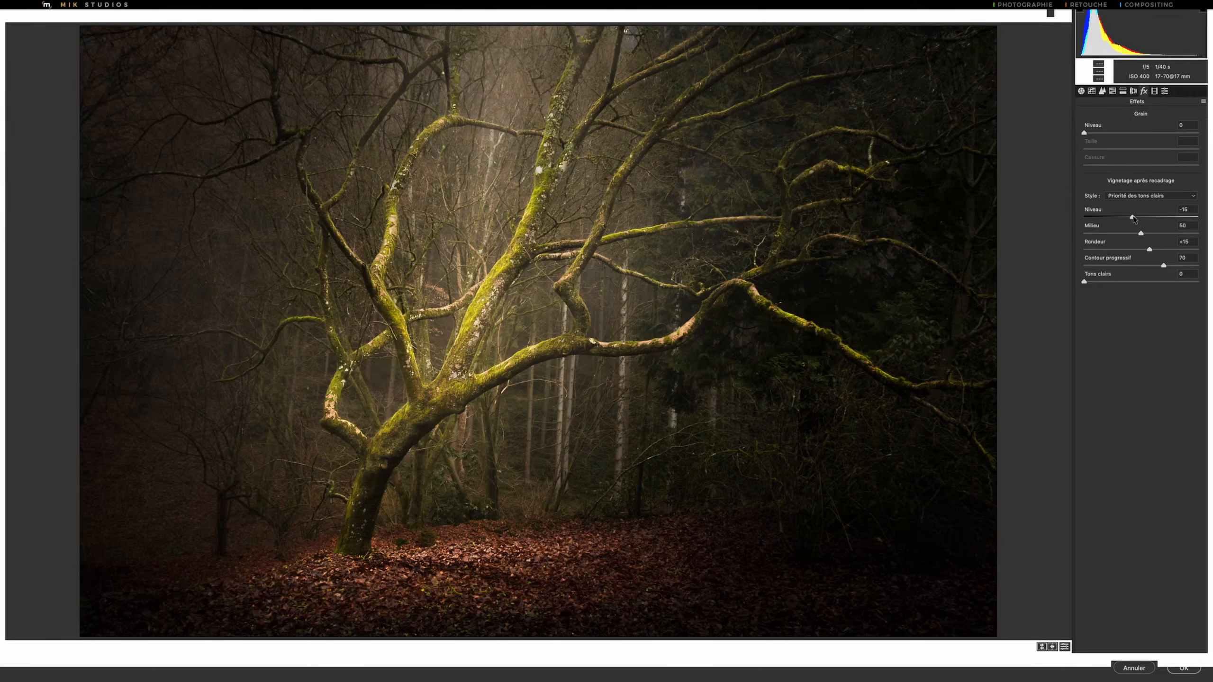
pyautogui.click(1065, 647)
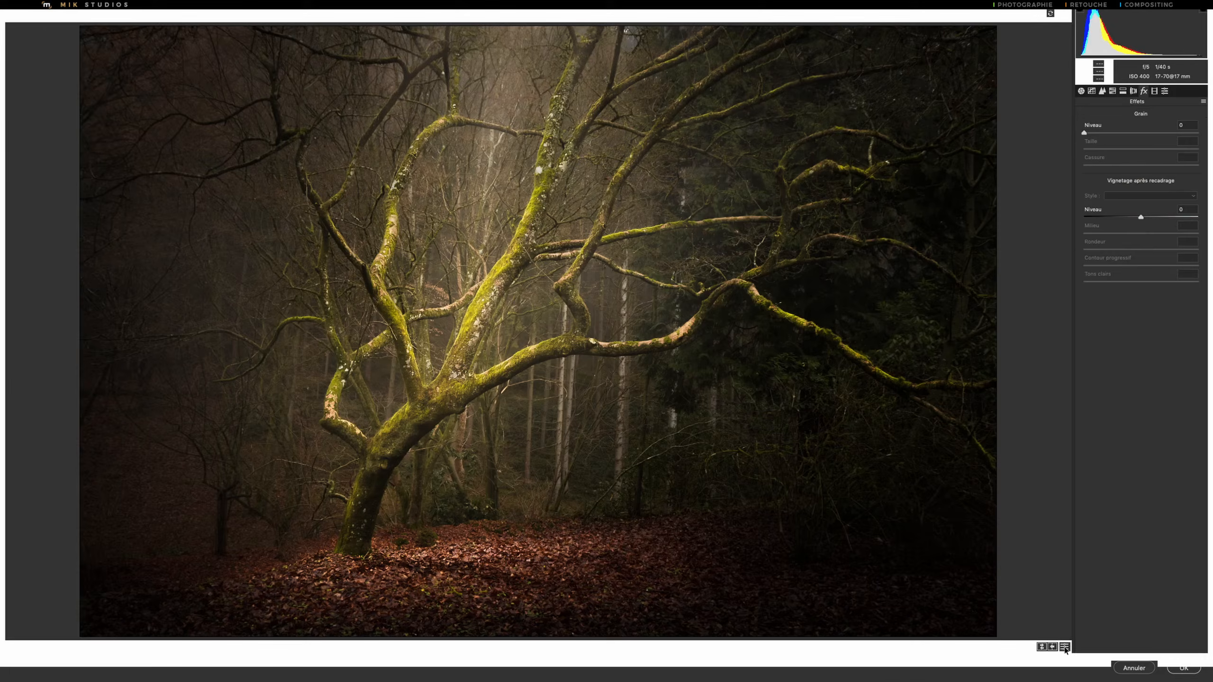
pyautogui.click(1065, 647)
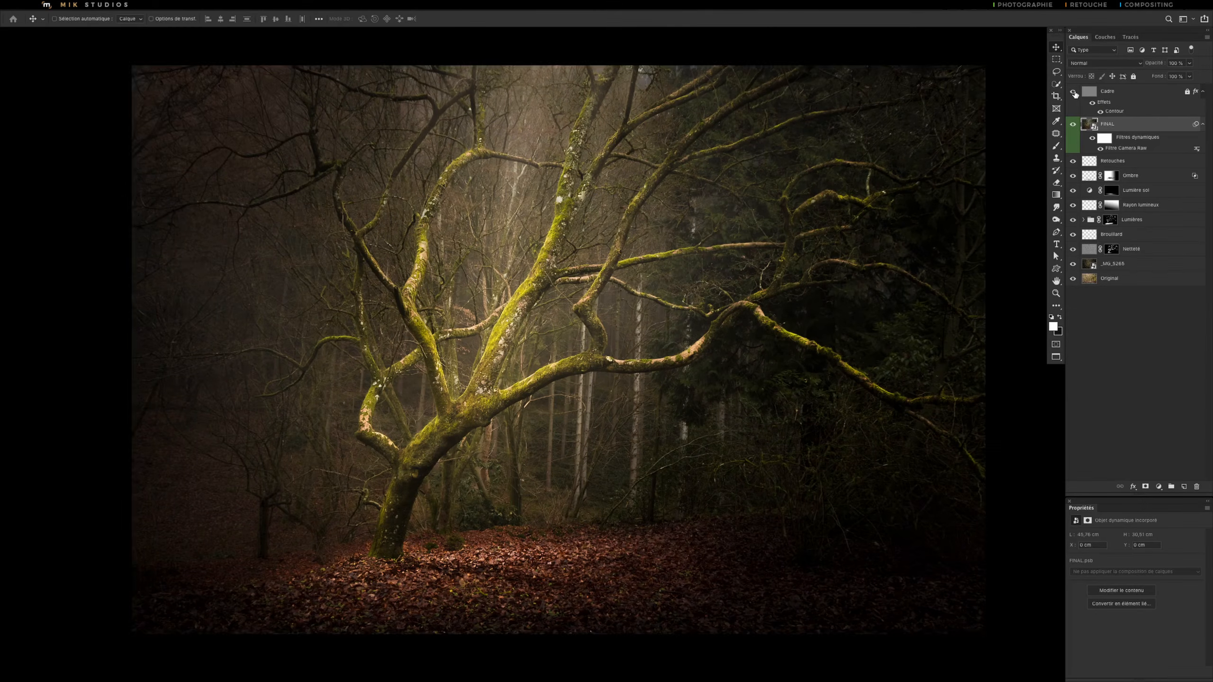
# Preview the Cadre frame, hide it and every layer from FINAL down to the raw photo layer, and select Original.
pyautogui.click(1073, 92)
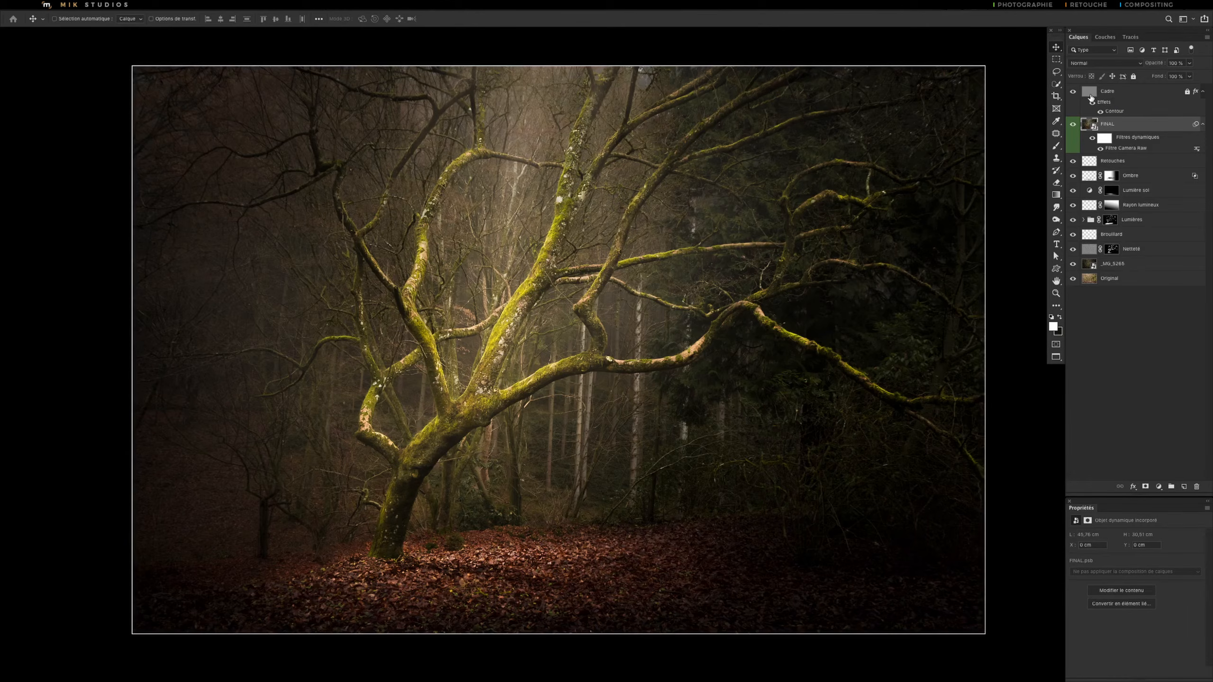
pyautogui.click(1074, 92)
pyautogui.moveTo(1075, 125); pyautogui.dragTo(1073, 265)
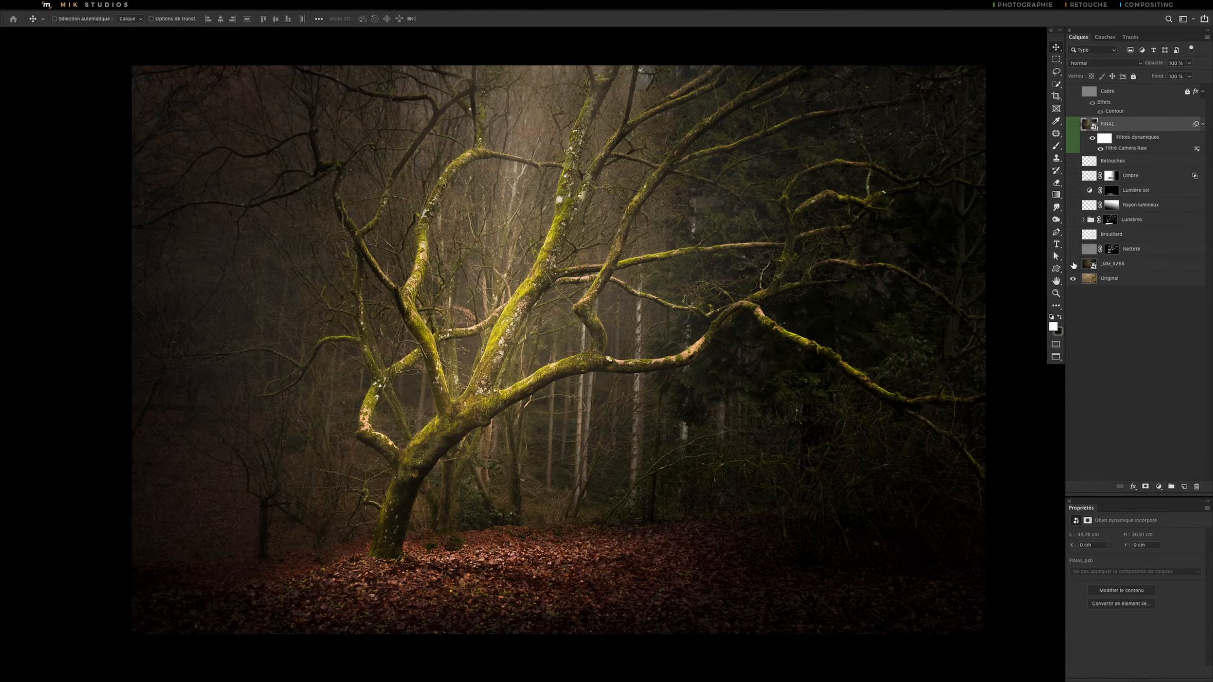
pyautogui.click(1089, 278)
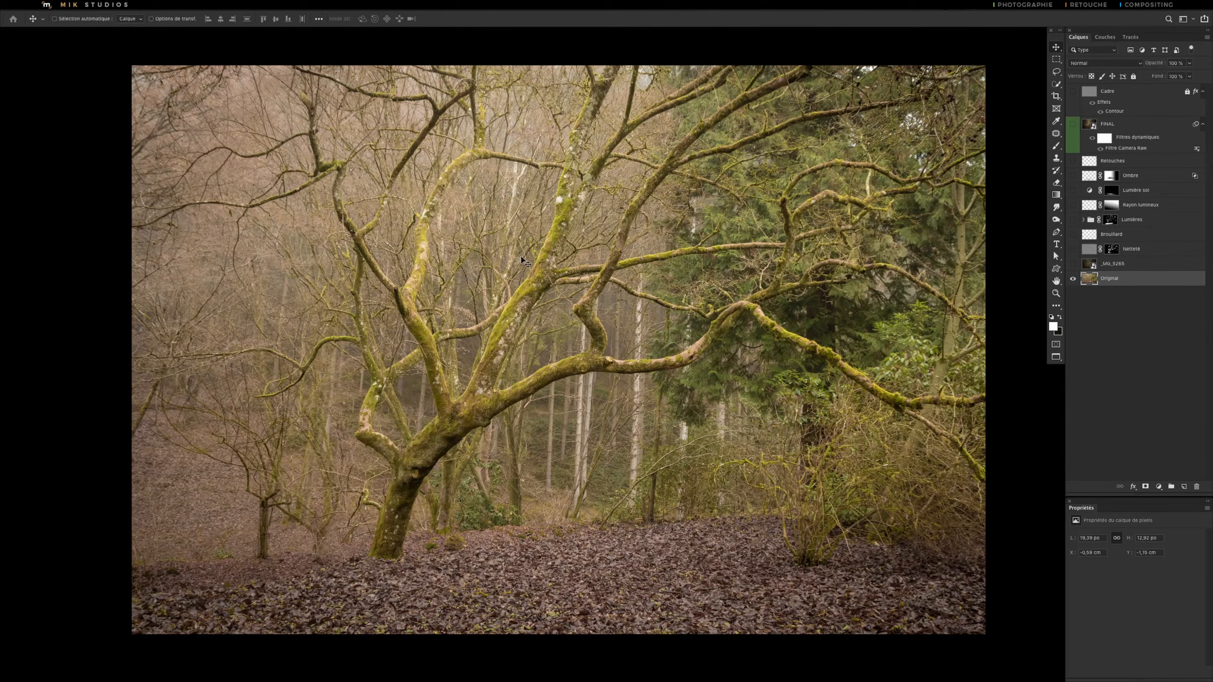
# Show and select the raw photo layer above Original, and show the Netteté and Brouillard layers.
pyautogui.click(1073, 265)
pyautogui.click(1089, 264)
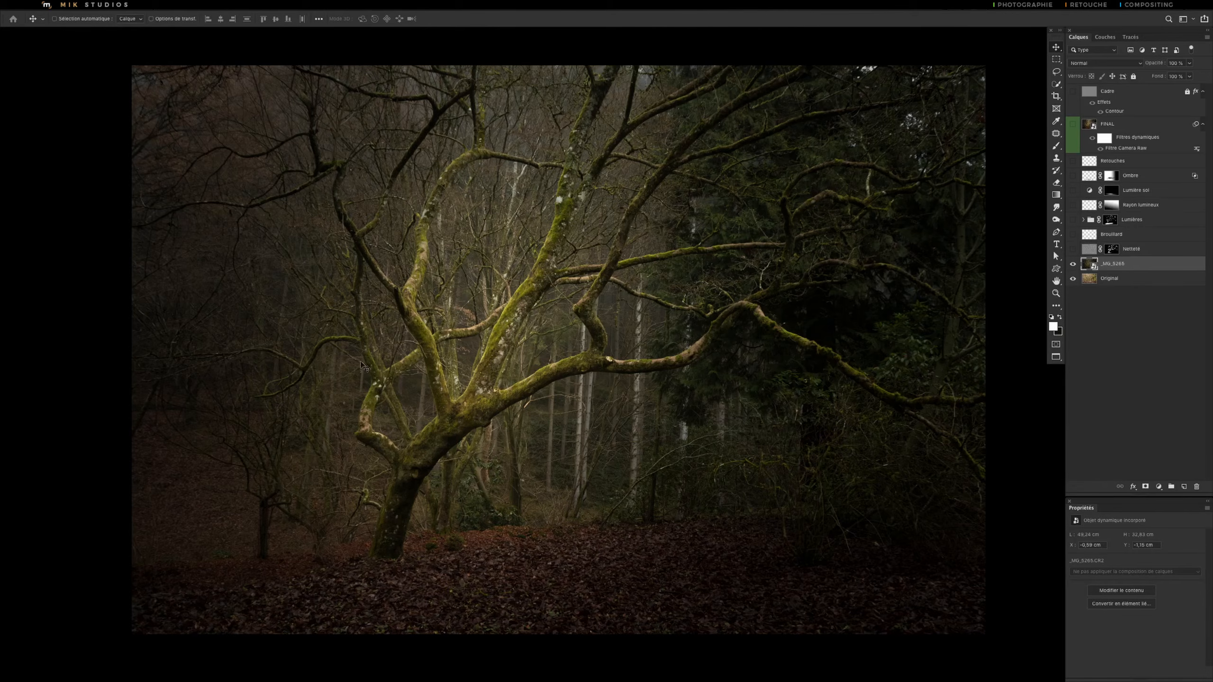
pyautogui.click(1073, 249)
pyautogui.click(1073, 236)
pyautogui.click(1073, 236)
pyautogui.click(1073, 236)
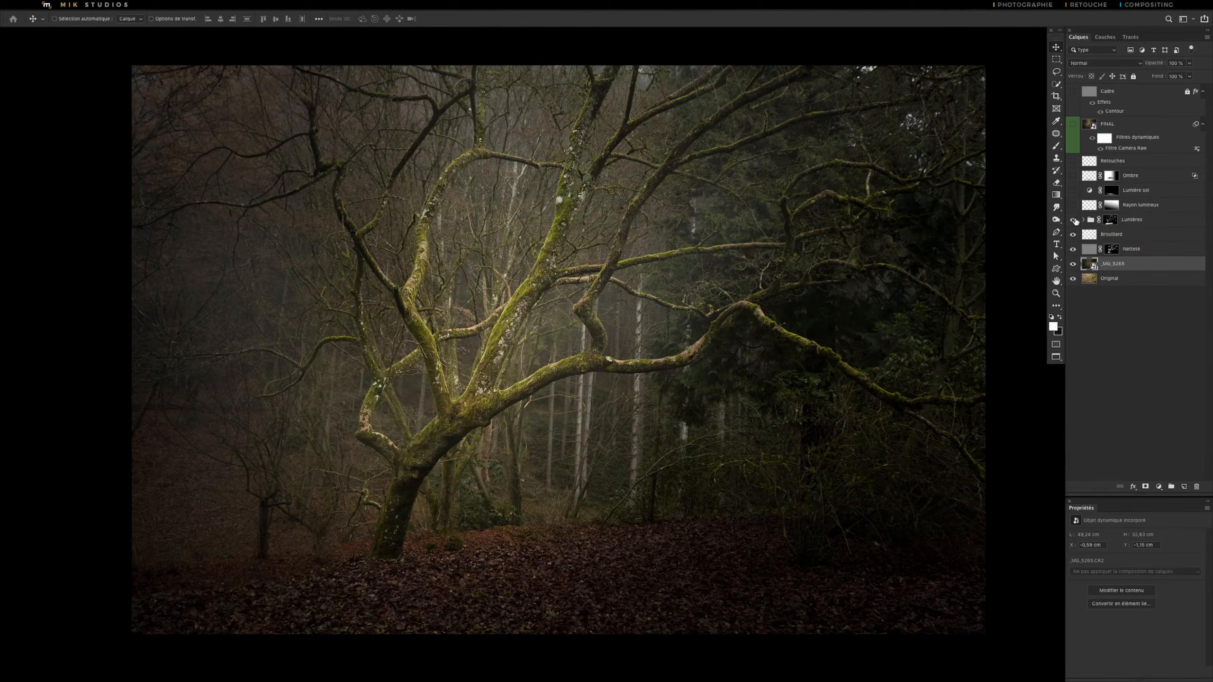
# Show the Lumières group and expand it to reveal its adjustment layers.
pyautogui.click(1073, 220)
pyautogui.click(1083, 220)
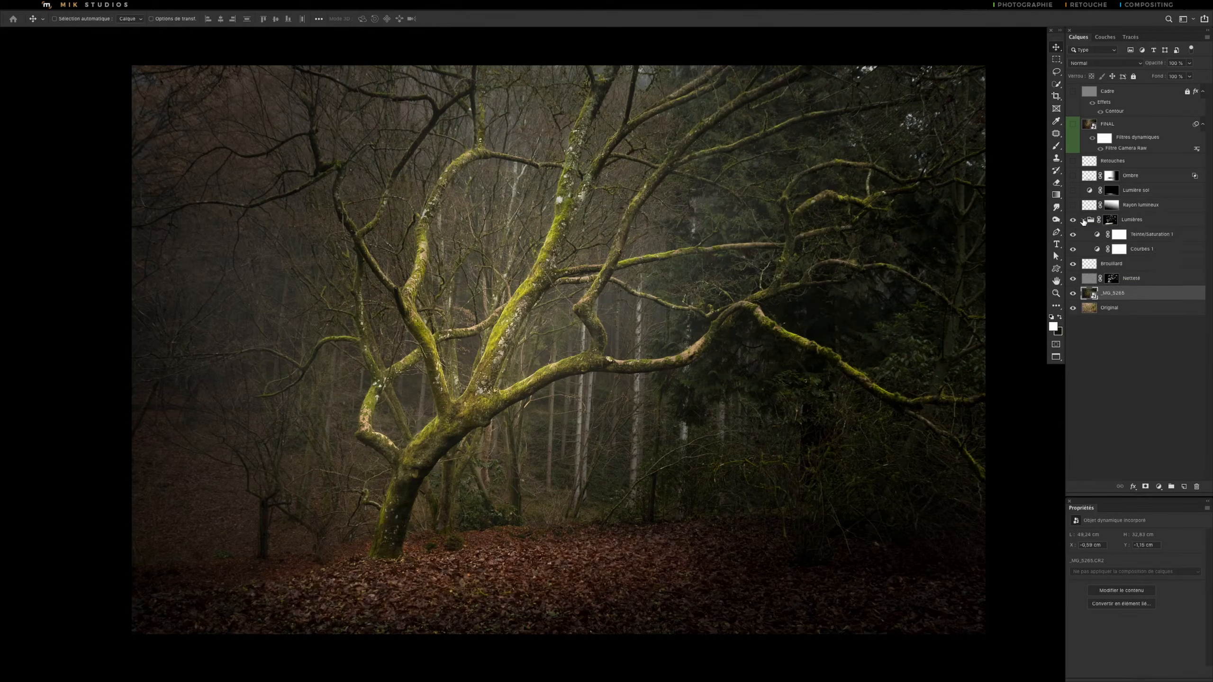
# Compare the photo without and with the Courbes 1 and Teinte/Saturation 1 adjustments, and collapse the Lumières group.
pyautogui.click(1074, 248)
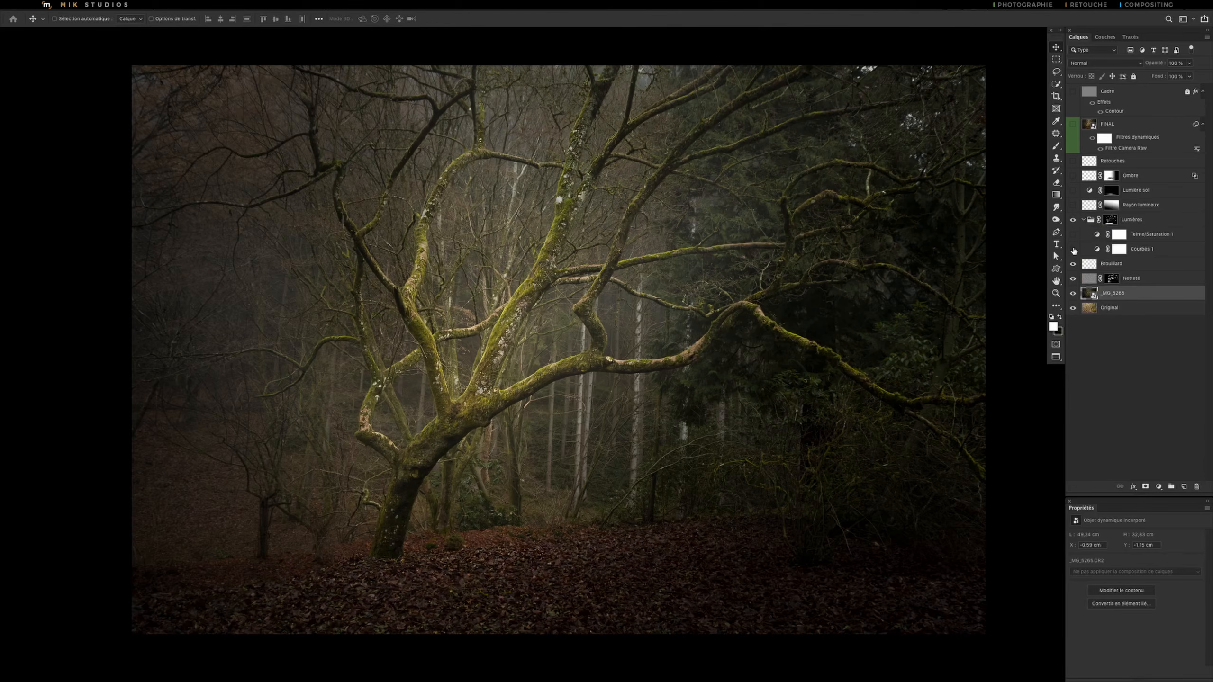
pyautogui.click(1074, 249)
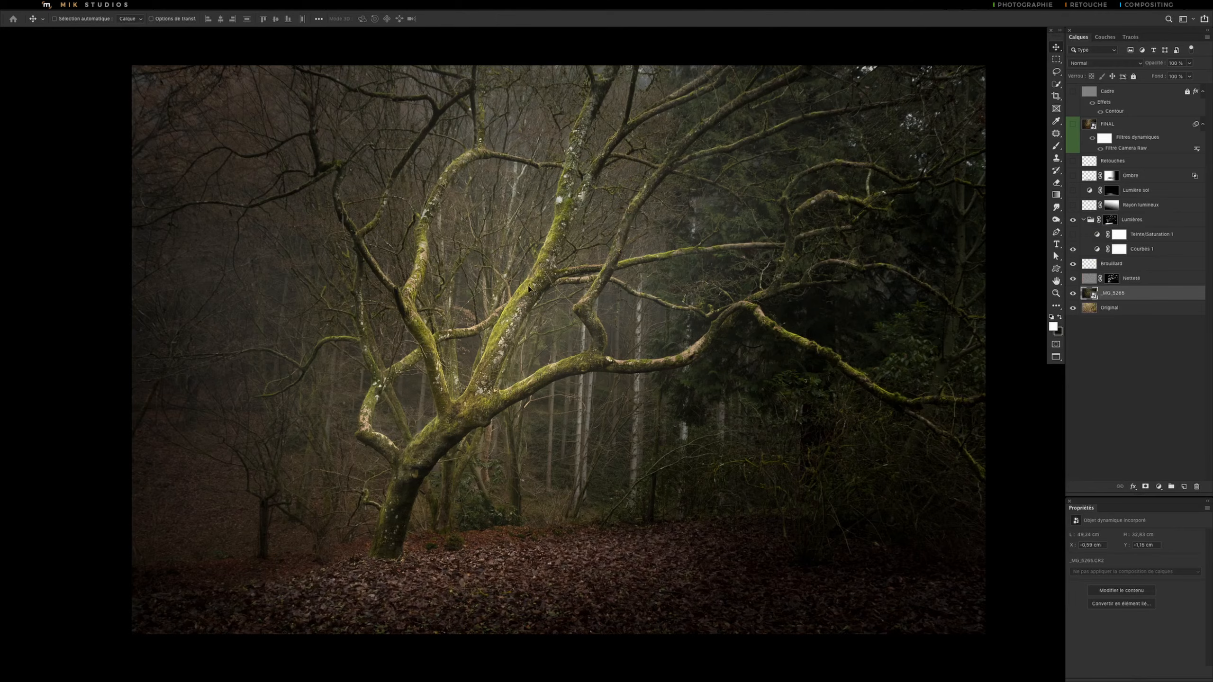
pyautogui.click(1074, 235)
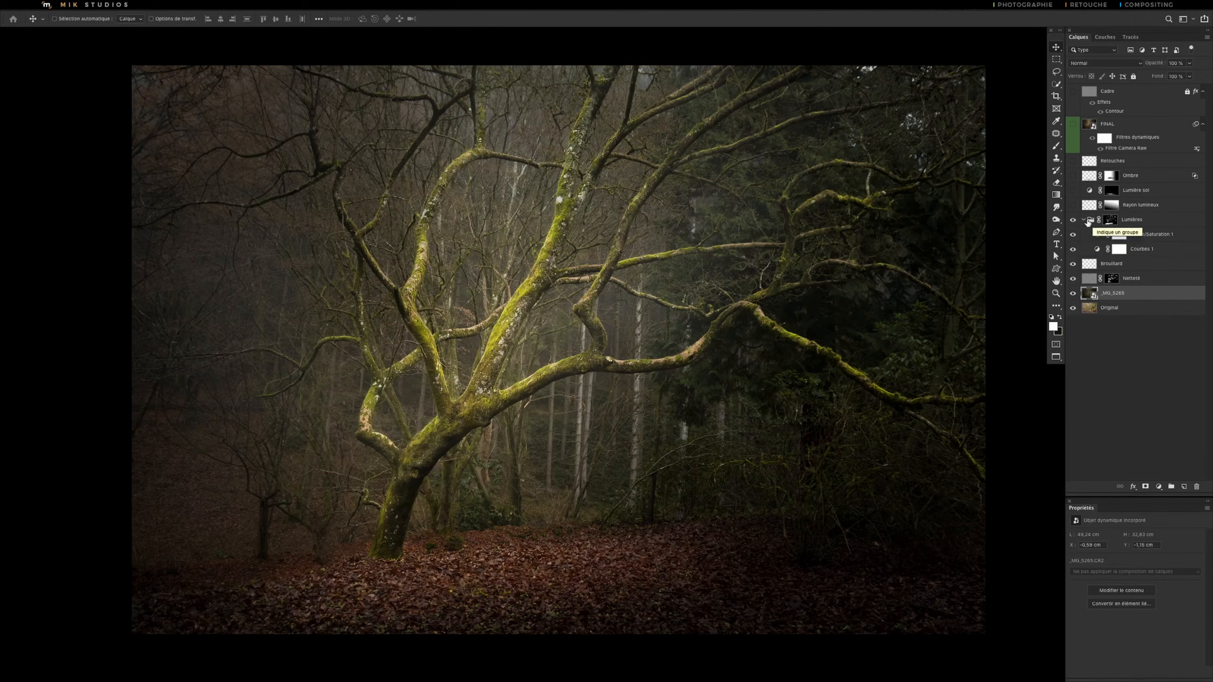
pyautogui.click(1089, 221)
pyautogui.click(1084, 220)
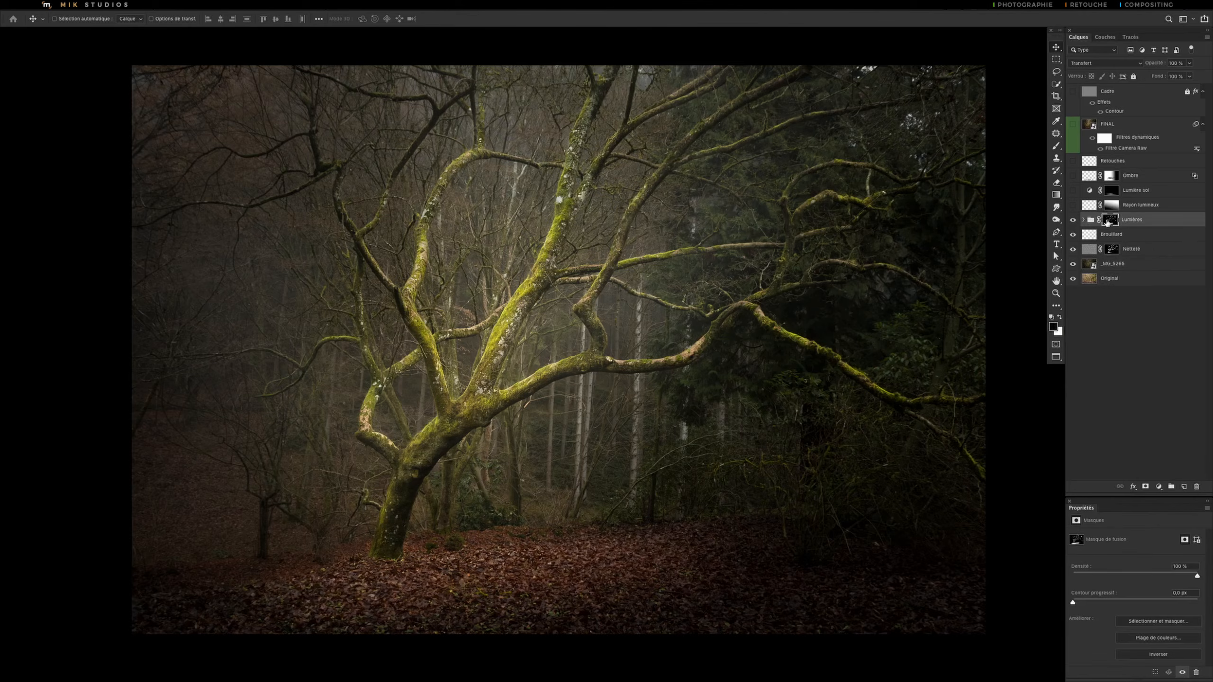
# Inspect the Lumières group's mask on its own and compare the photo without and with the group.
pyautogui.keyDown('alt'); pyautogui.click(1110, 219); pyautogui.keyUp('alt')
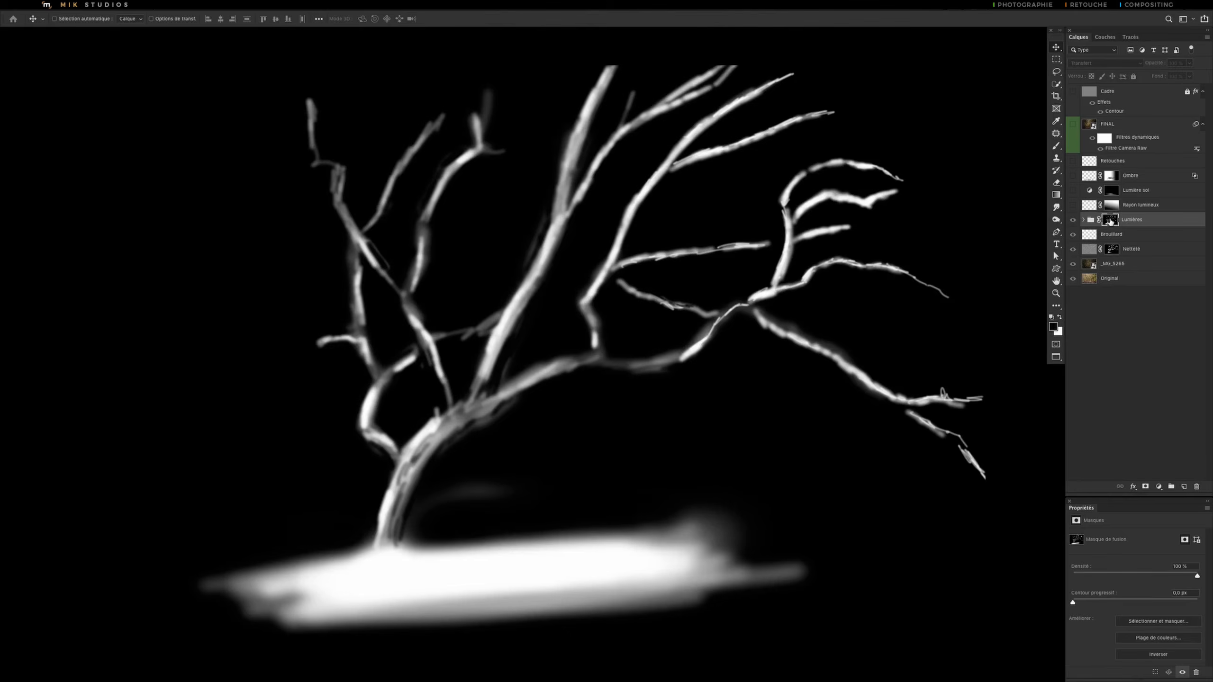
pyautogui.keyDown('alt'); pyautogui.click(1110, 220); pyautogui.keyUp('alt')
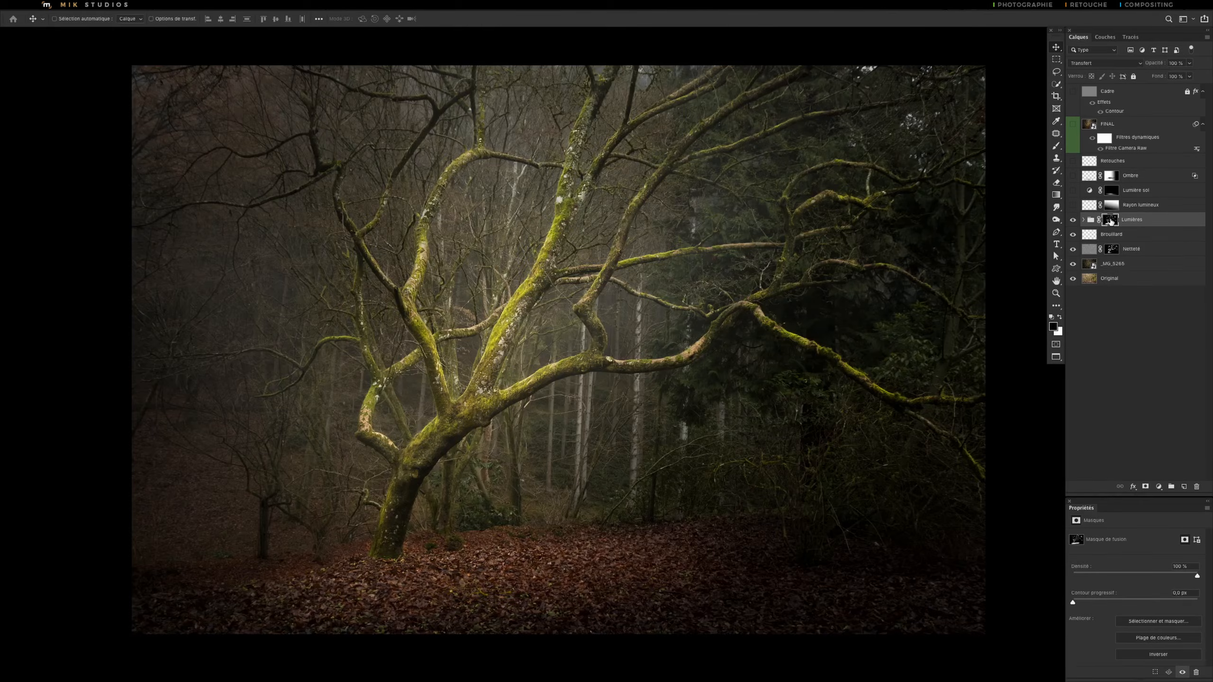
pyautogui.click(1072, 220)
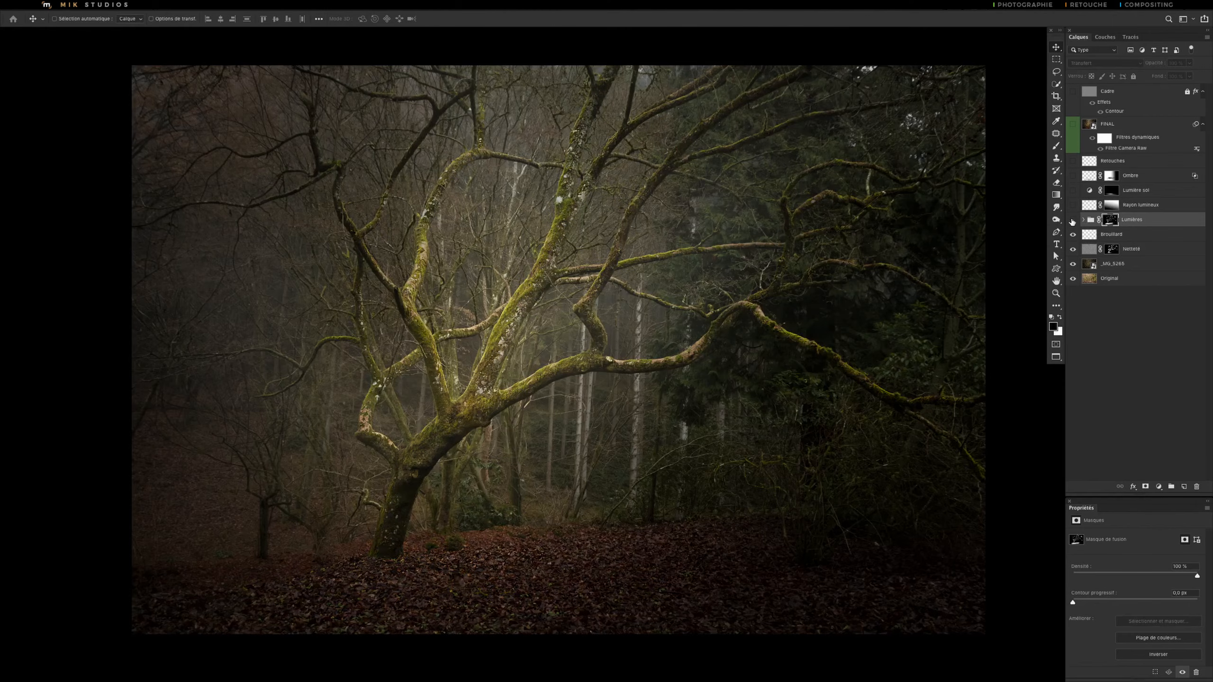
pyautogui.click(1073, 220)
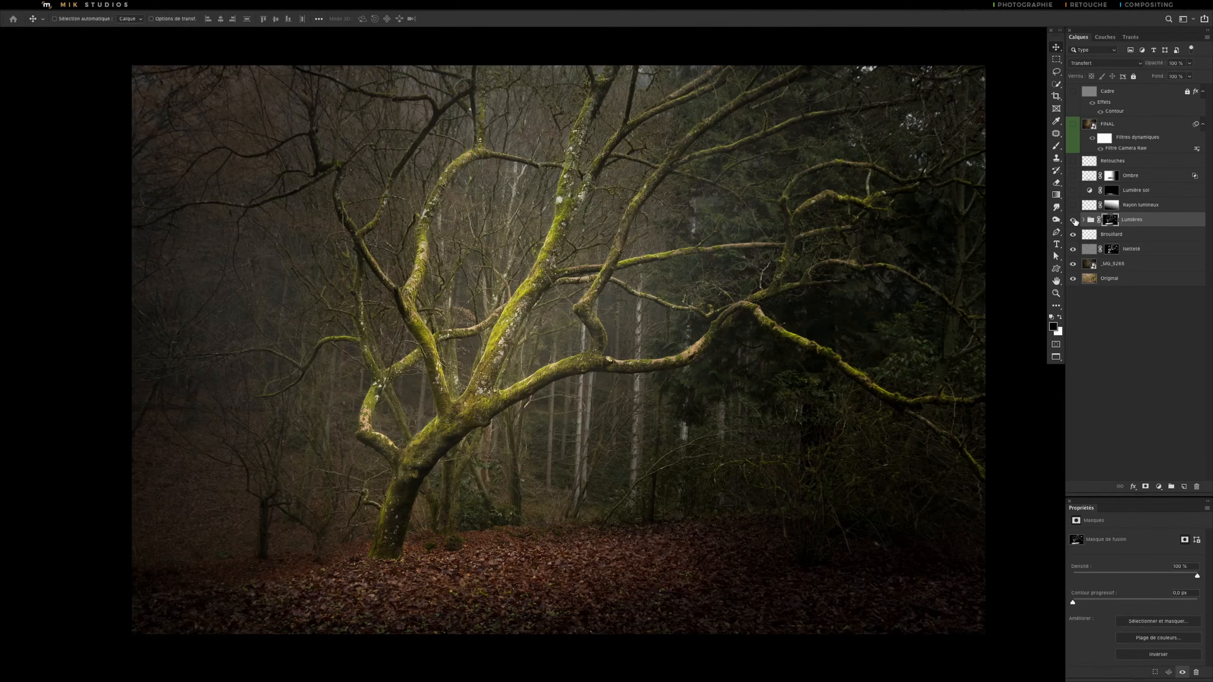
pyautogui.click(1072, 220)
pyautogui.click(1073, 220)
# Show the Rayon lumineux layer, checking its effect off and on, and show the Lumière sol and Ombre layers.
pyautogui.click(1073, 205)
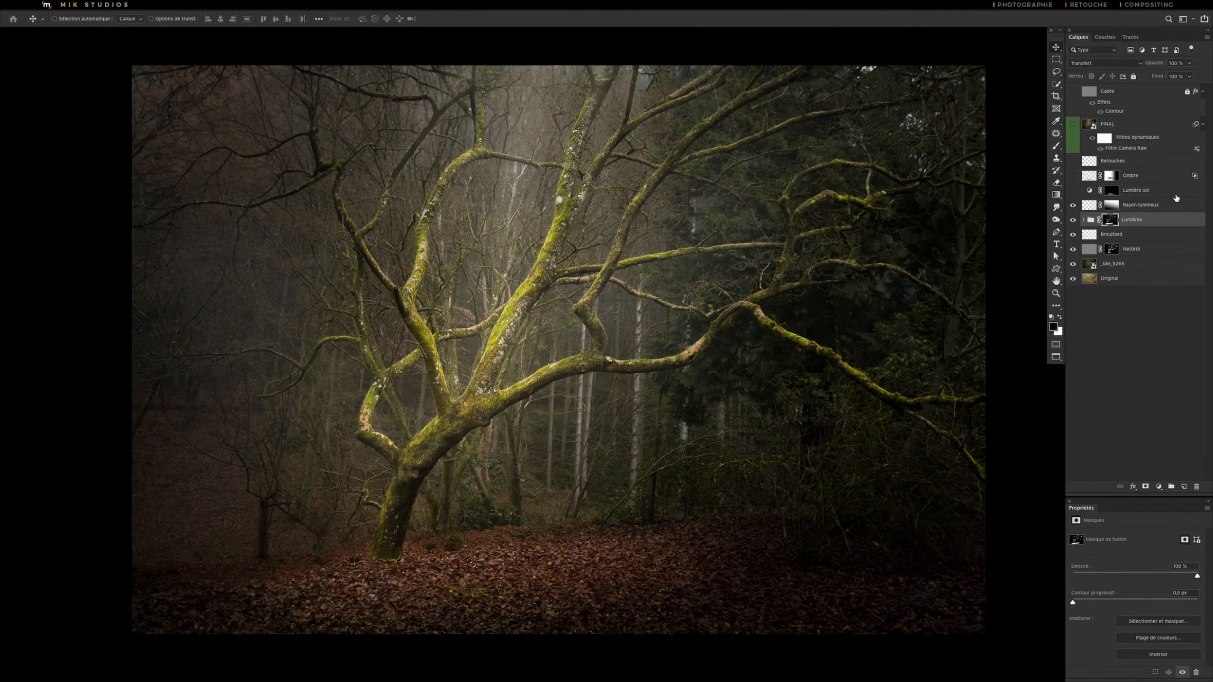
pyautogui.click(1073, 205)
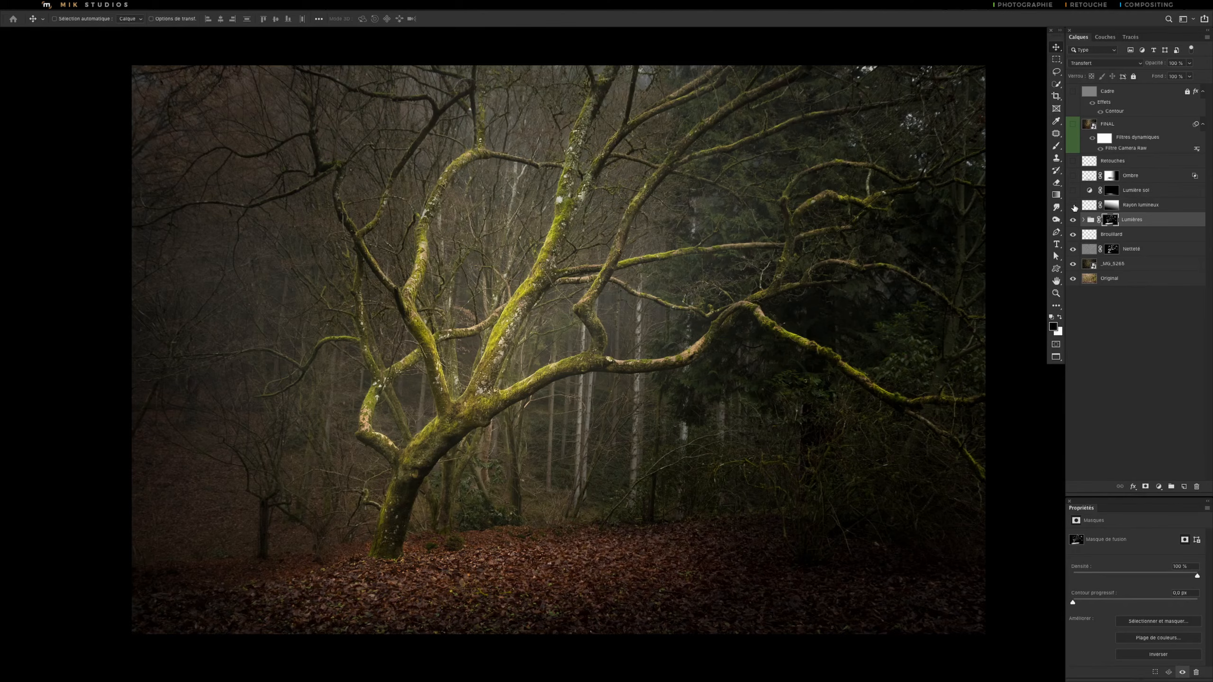
pyautogui.click(1073, 205)
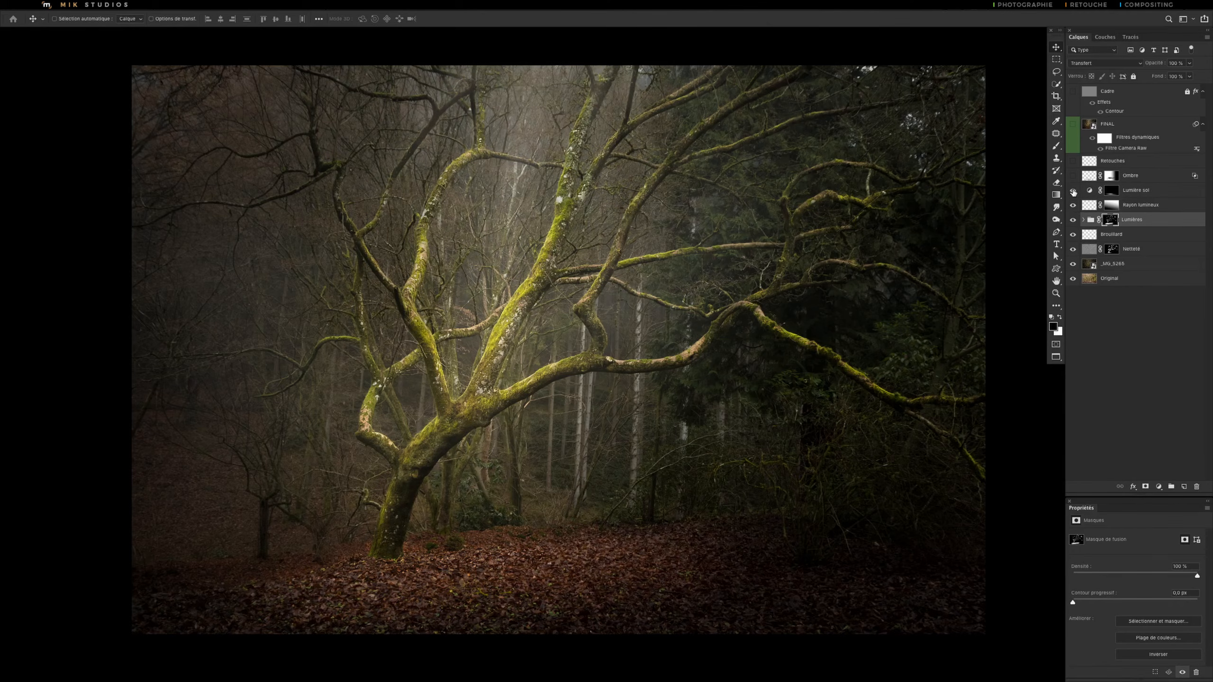
pyautogui.click(1073, 190)
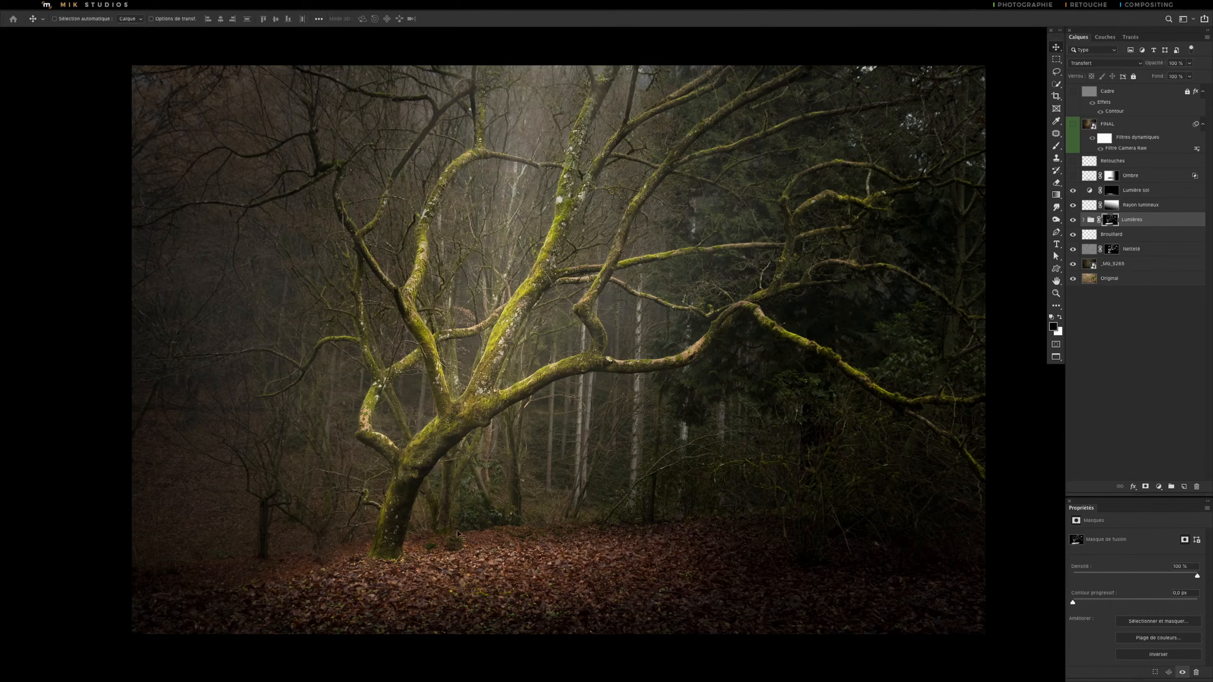
pyautogui.click(1073, 176)
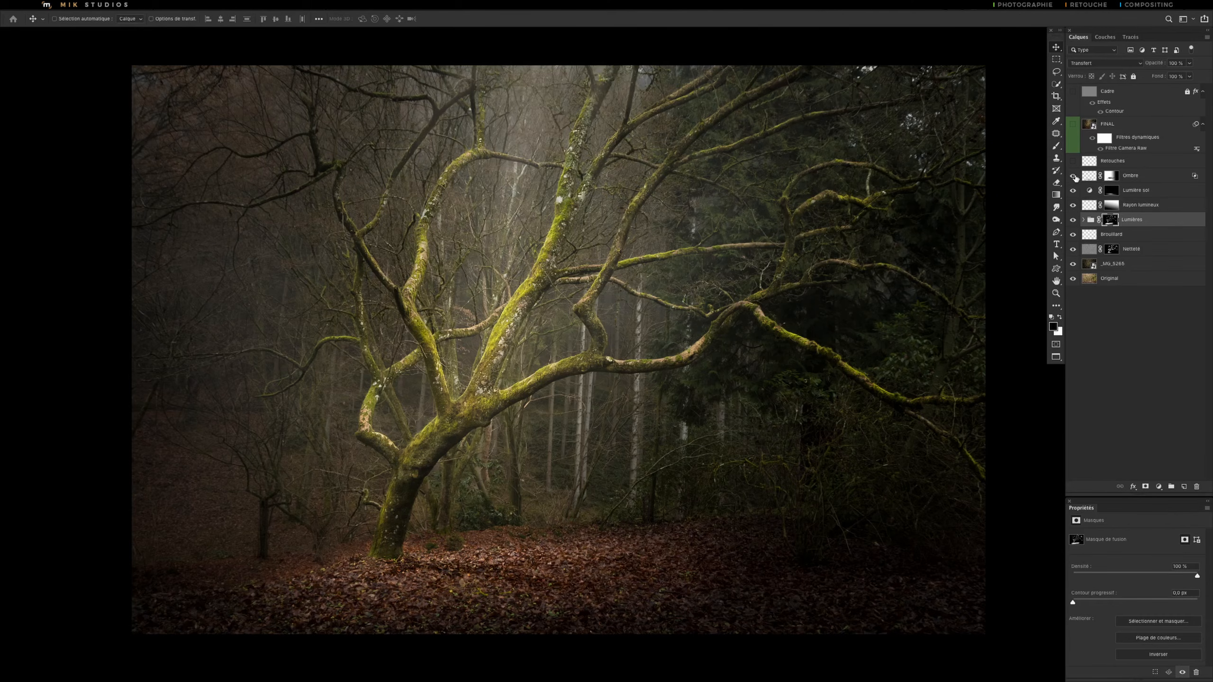
# Compare the photo without and with the layers from Ombre down to Lumières, and show the Retouches and FINAL layers.
pyautogui.moveTo(1074, 177); pyautogui.dragTo(1074, 220)
pyautogui.click(1074, 221)
pyautogui.moveTo(1074, 221); pyautogui.dragTo(1074, 179)
pyautogui.click(1073, 161)
pyautogui.click(1073, 125)
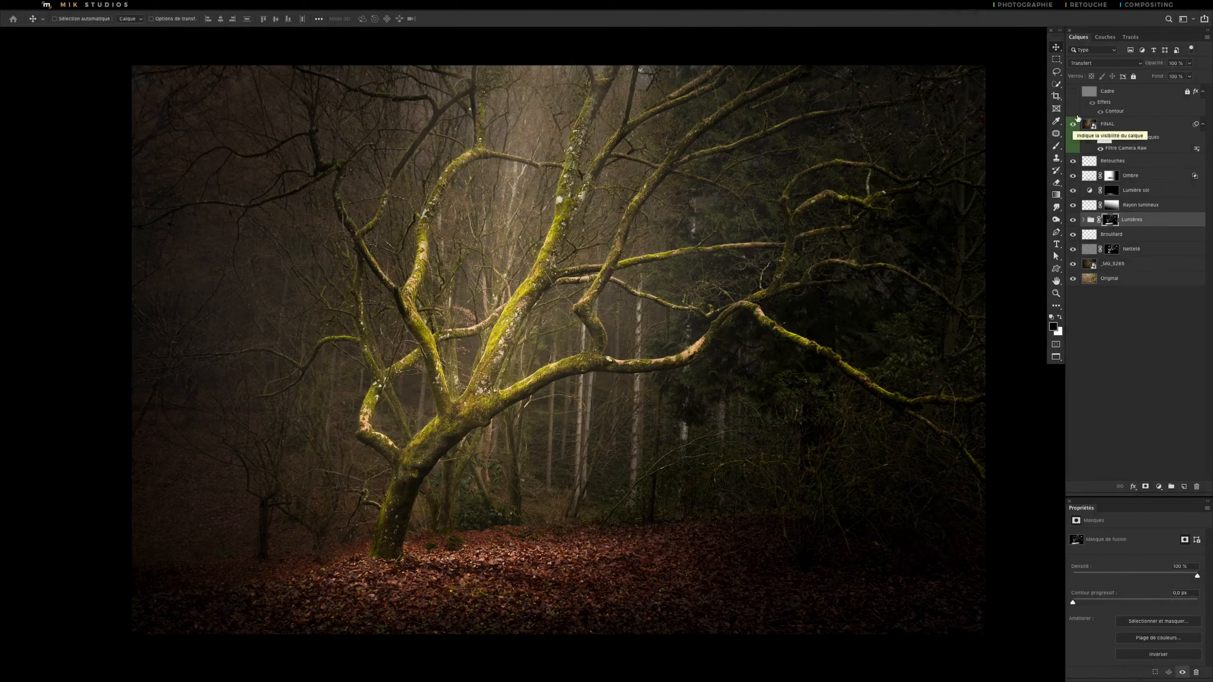